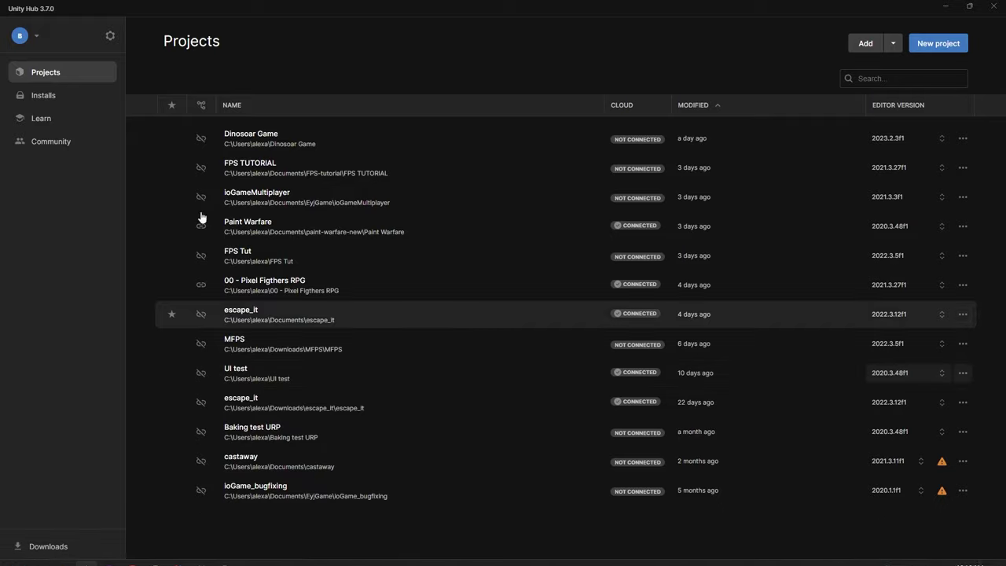
Step: Start installing the recommended editor version 2022.3.20f1 from Unity Hub's Installs list
click(31, 96)
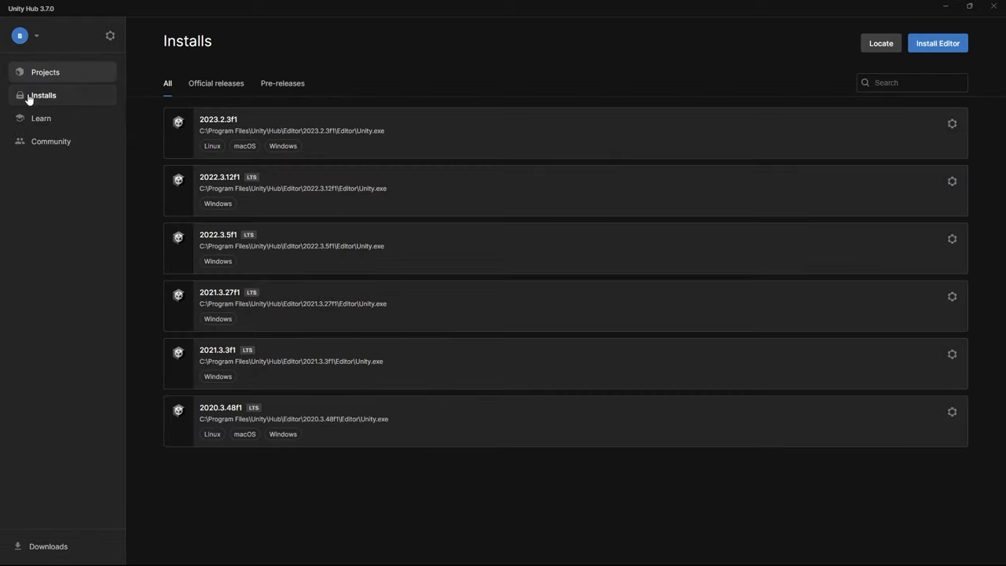
click(947, 45)
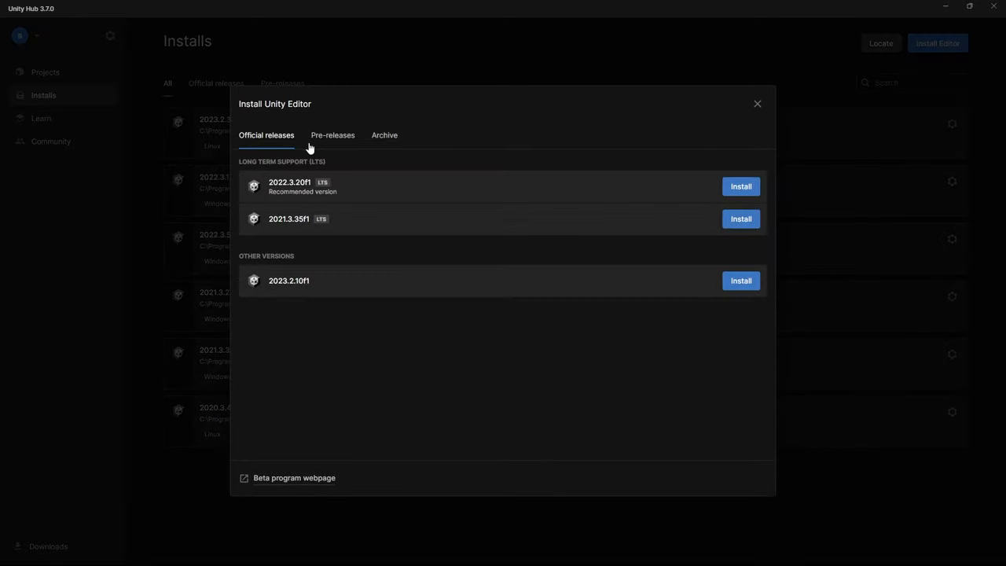
click(727, 189)
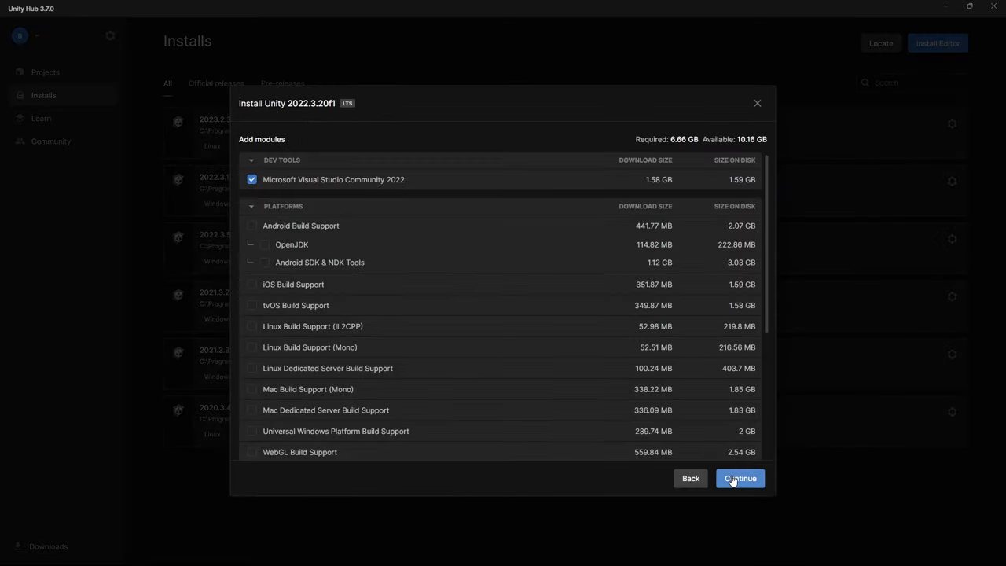
click(741, 479)
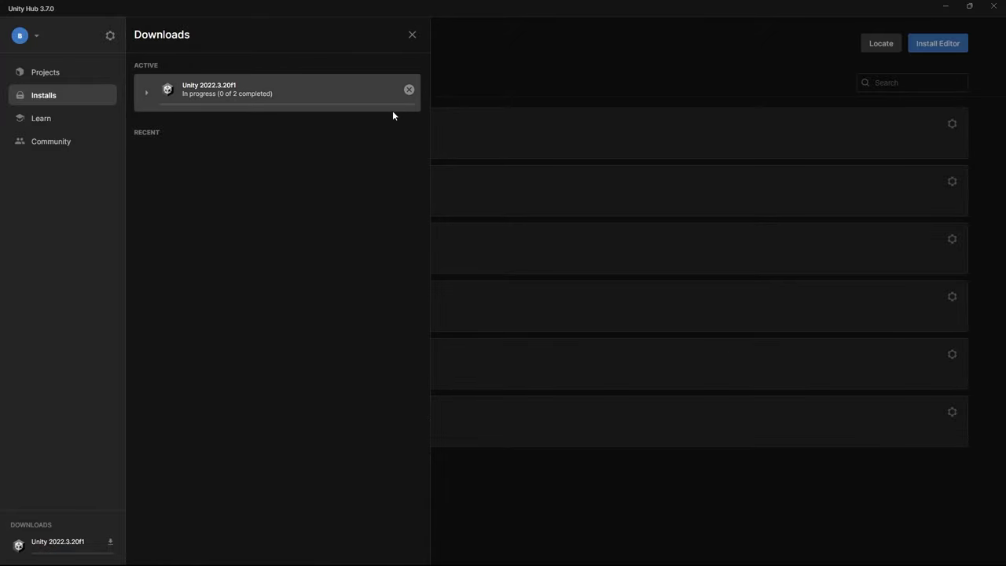
Step: Create a new project named Pong from the 2D template and open it
click(28, 79)
click(939, 44)
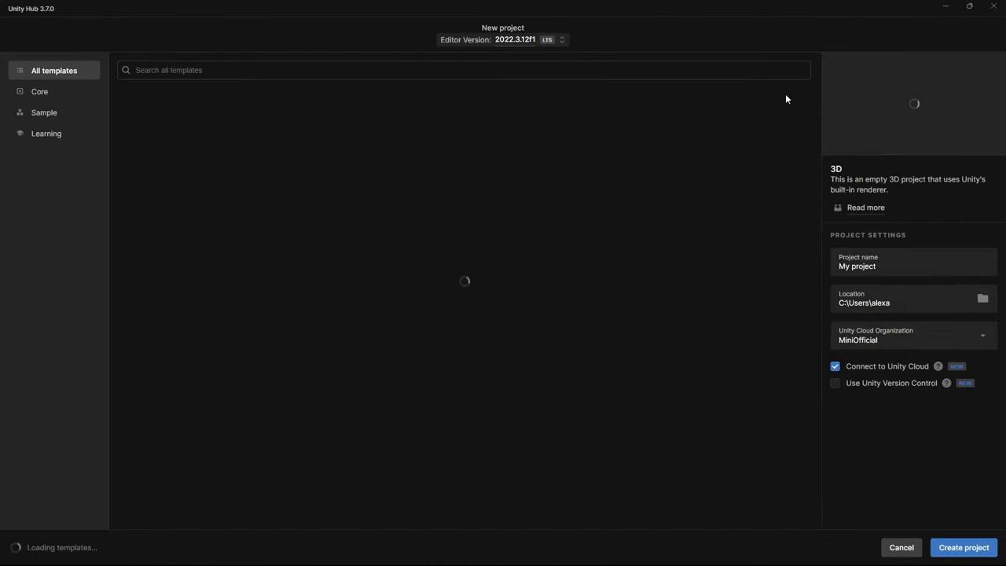
text(Pong)
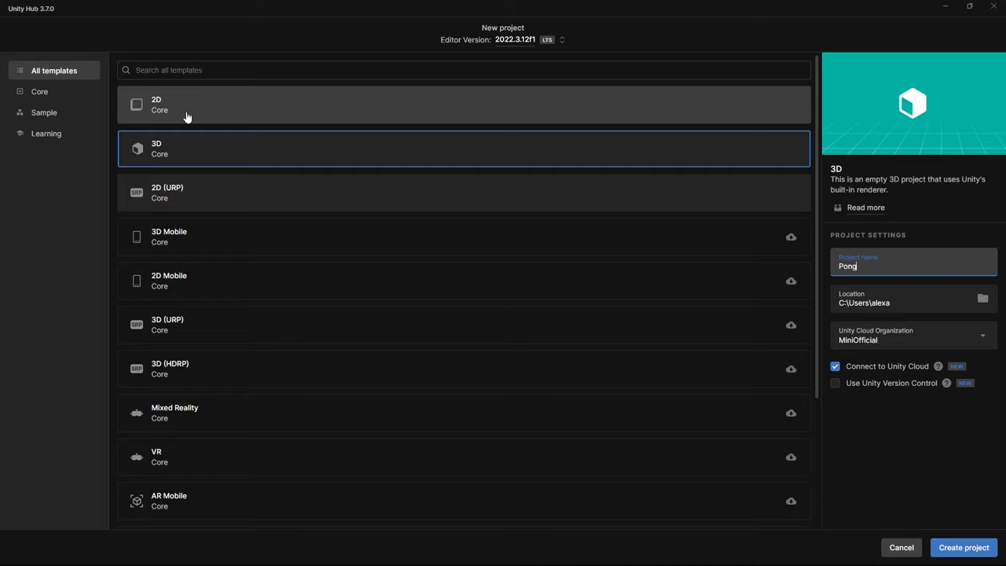
click(183, 114)
click(960, 550)
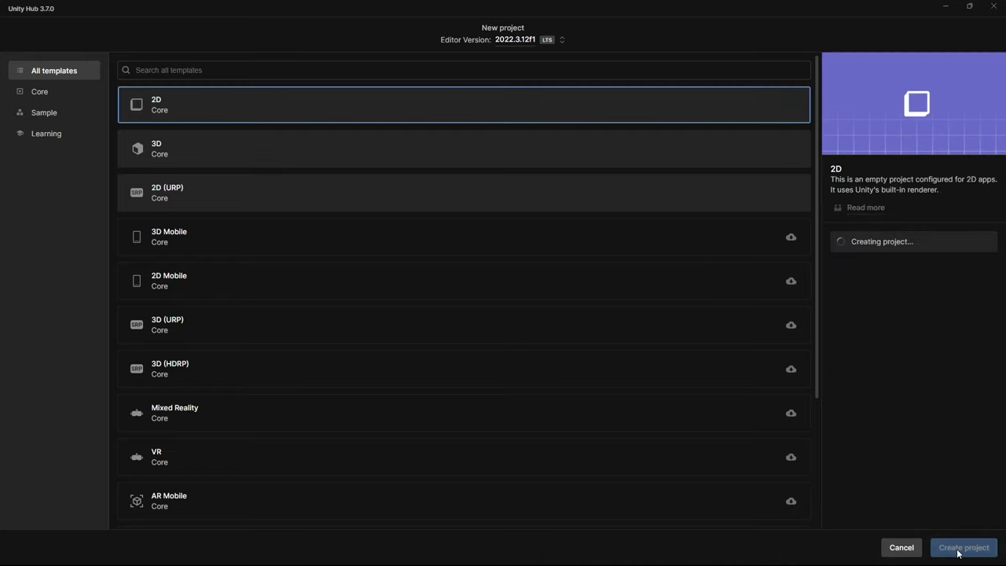
mouse_move(364, 218)
middle_down()
mouse_move(317, 207)
mouse_move(350, 189)
middle_up()
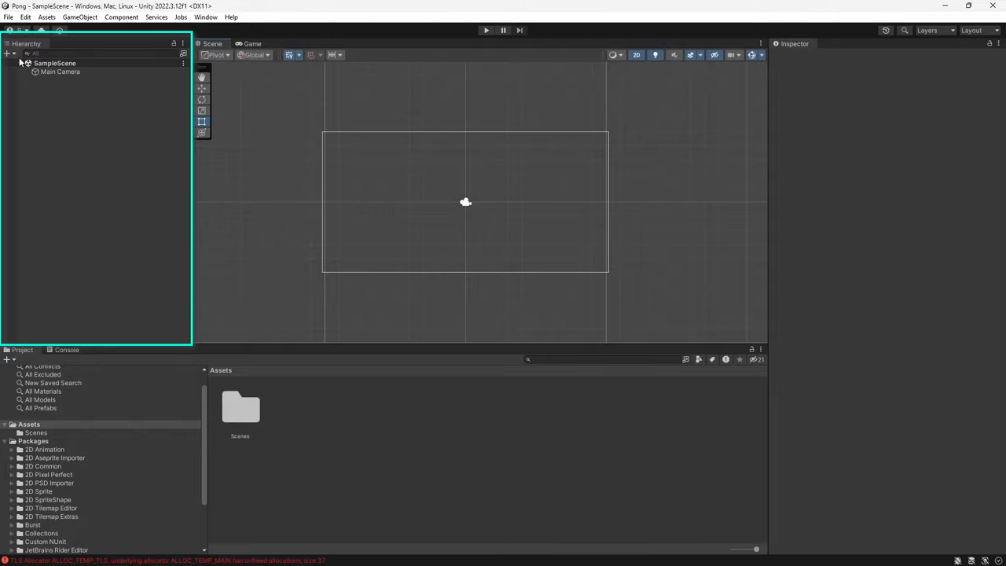
Step: Frame the Main Camera, review its Camera settings, and show the Game preview with its blue background
double_click(43, 72)
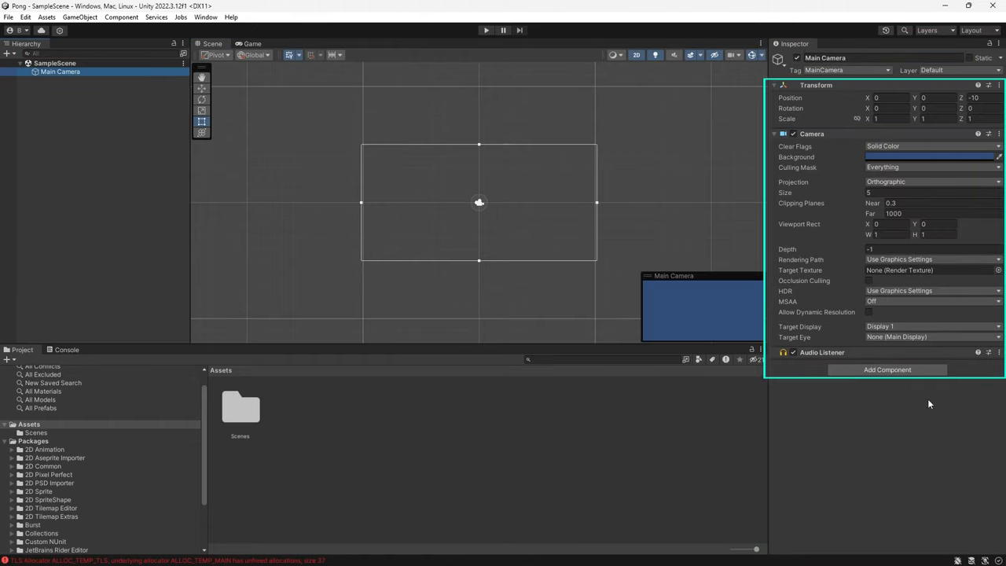
click(253, 43)
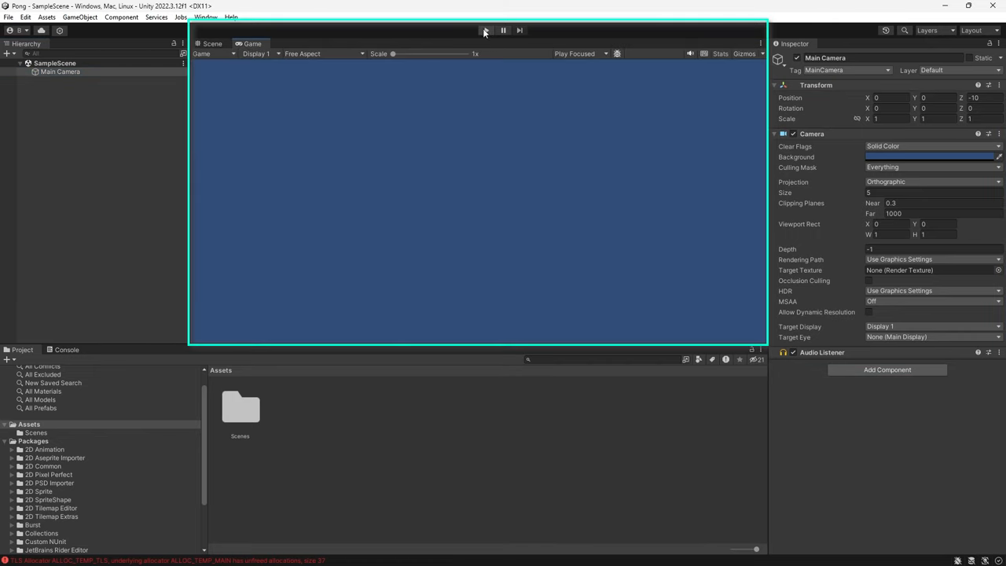
click(212, 44)
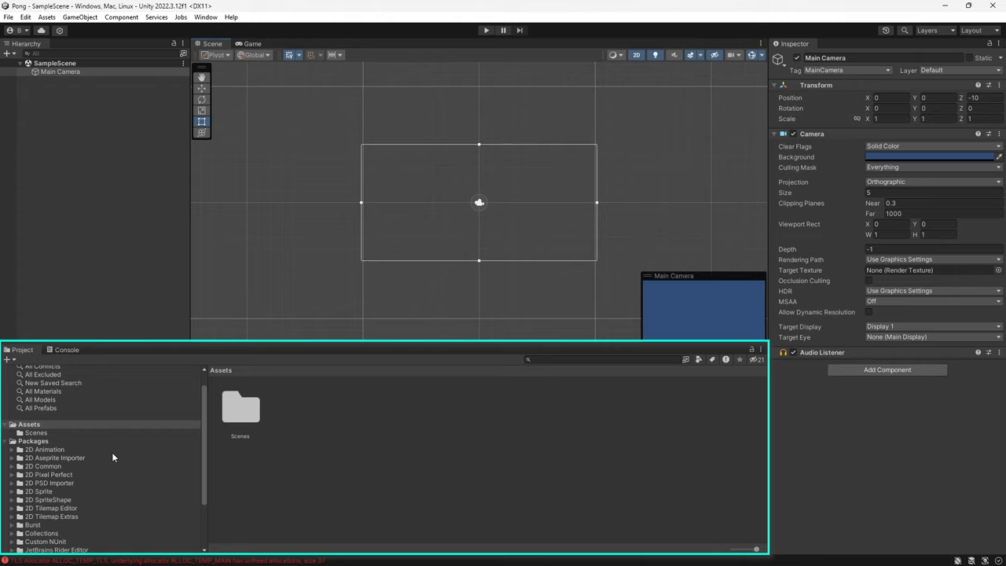
click(80, 81)
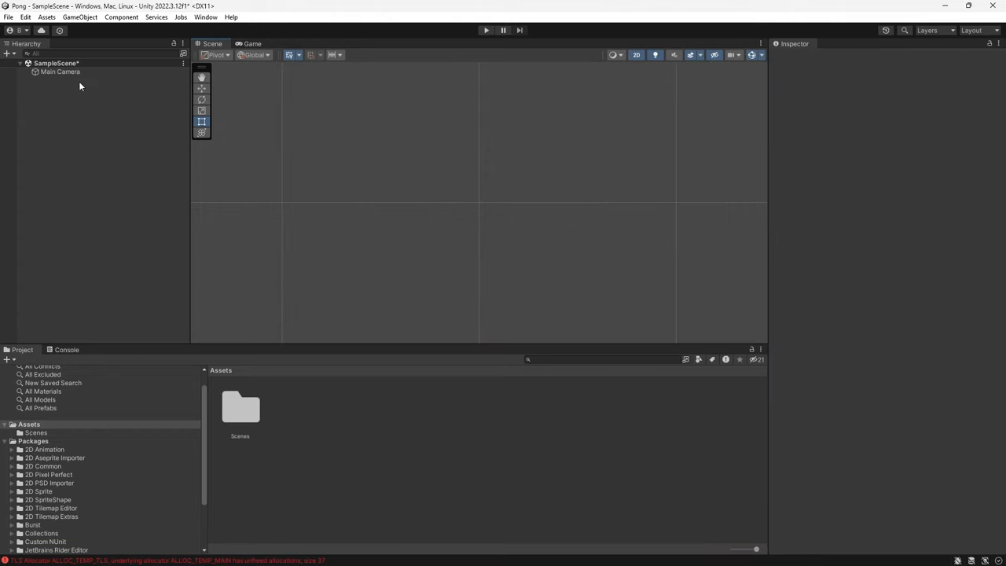
click(252, 43)
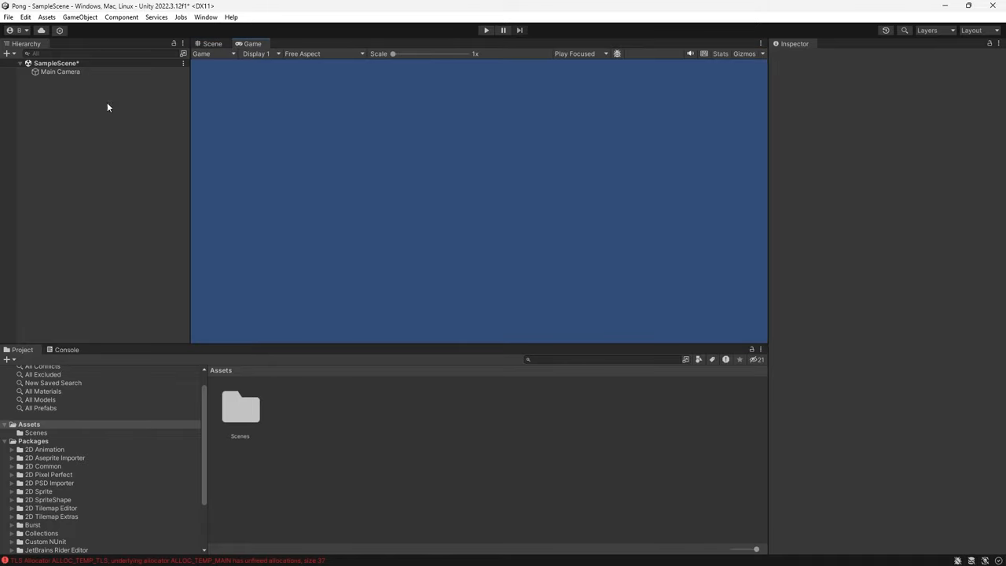
Step: Set the Main Camera's Background colour to black in its Camera component
click(32, 72)
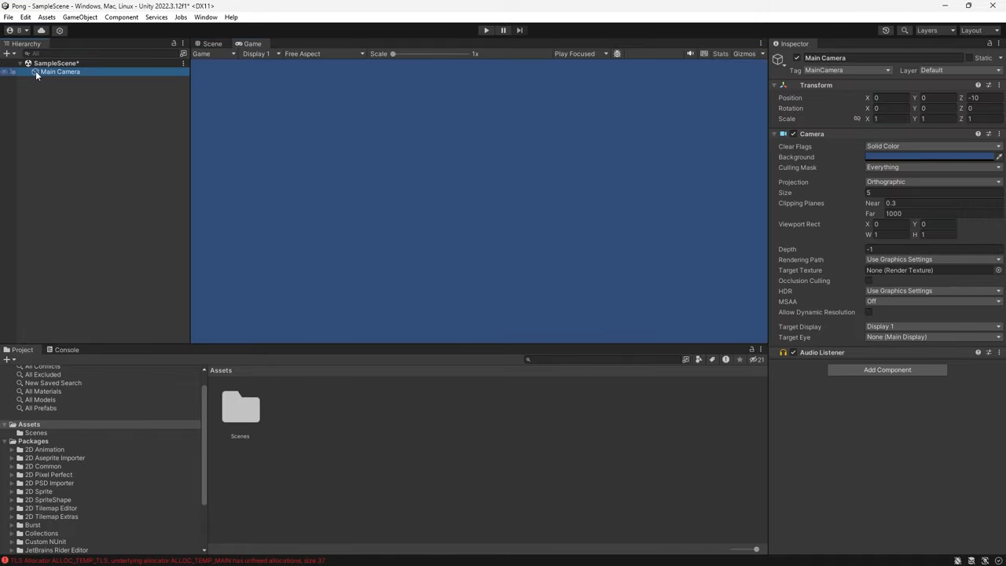
click(806, 134)
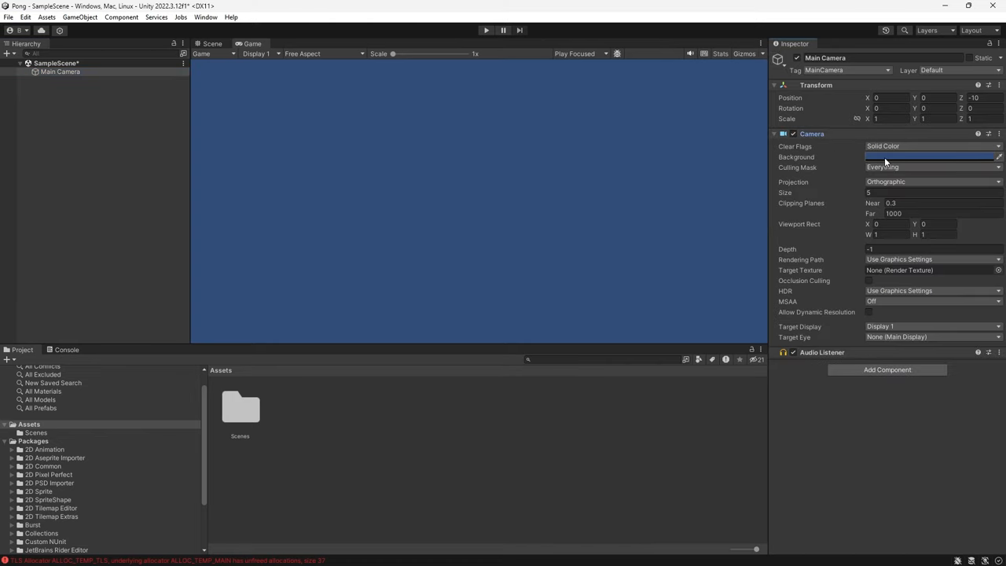
click(884, 157)
mouse_move(929, 218)
mouse_down()
mouse_move(930, 227)
mouse_move(708, 263)
mouse_up()
click(488, 194)
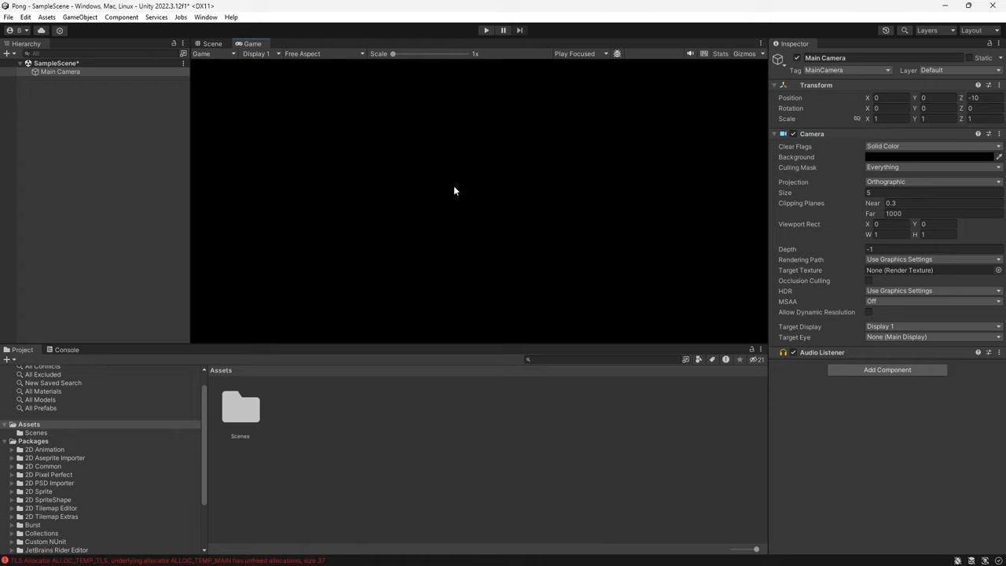
click(69, 106)
Step: Add a 2D square sprite, name it Ball, and set its Scale X and Y to 0.25
right_click(69, 110)
mouse_move(101, 263)
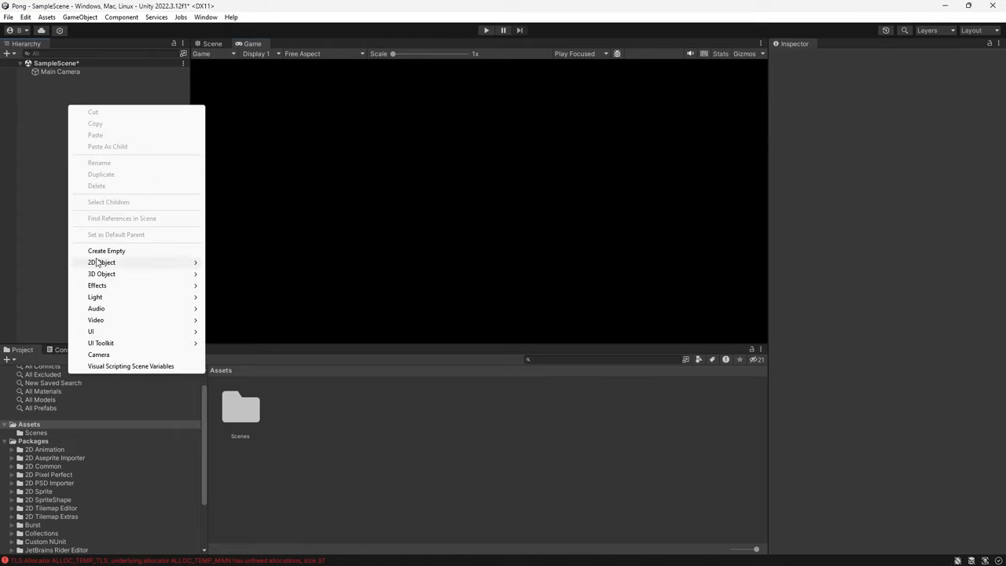
mouse_move(236, 263)
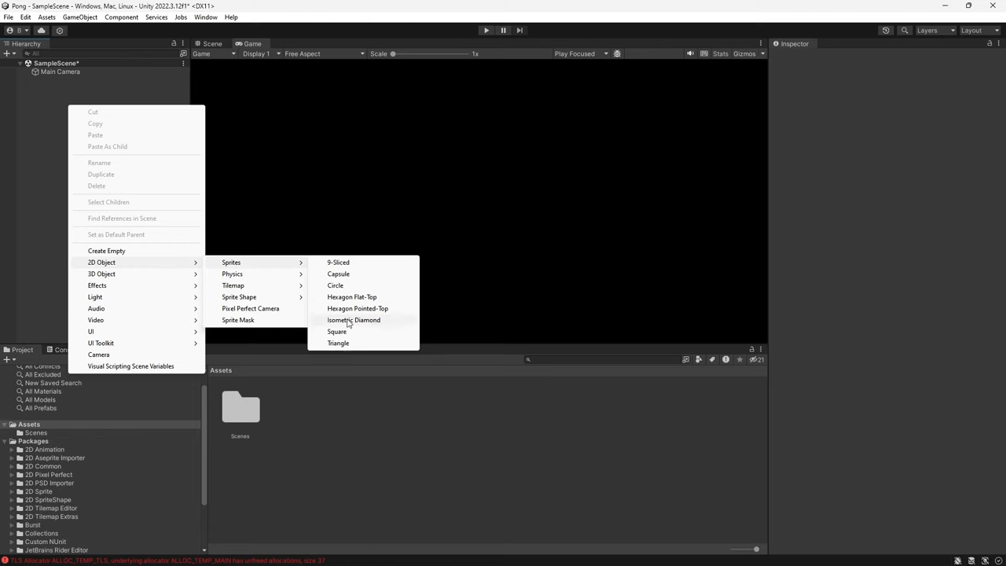
click(344, 330)
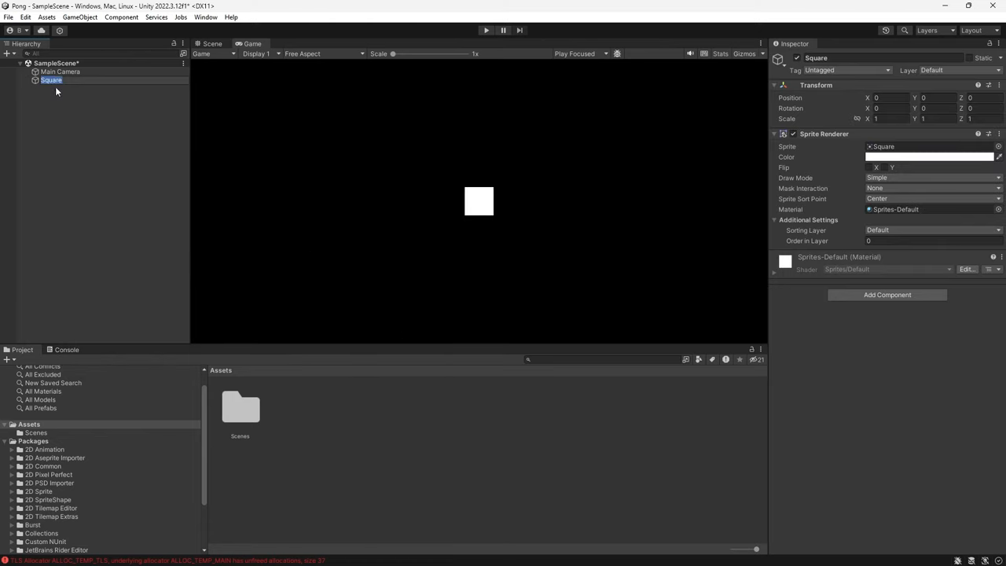
text(Ball)
key(Return)
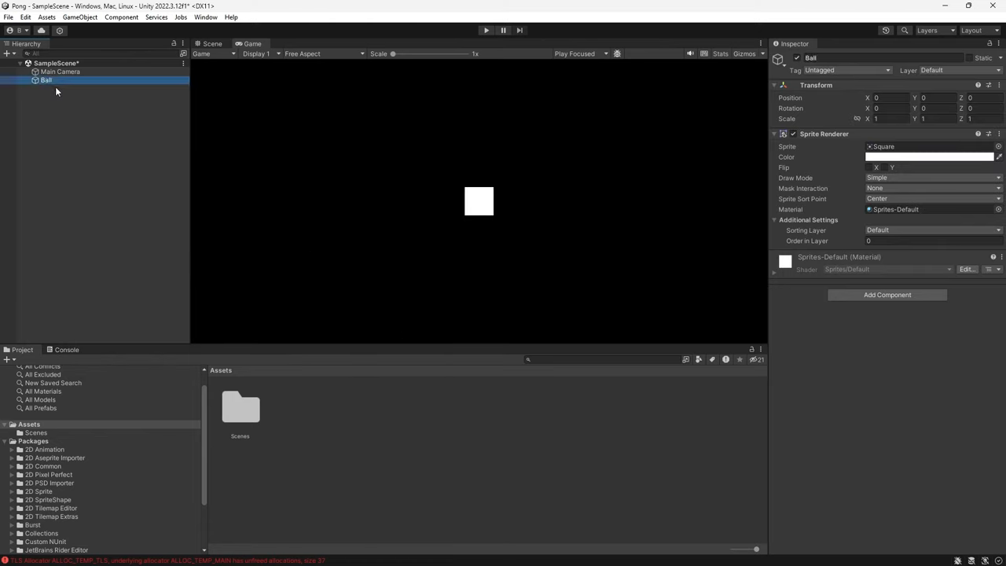
click(835, 58)
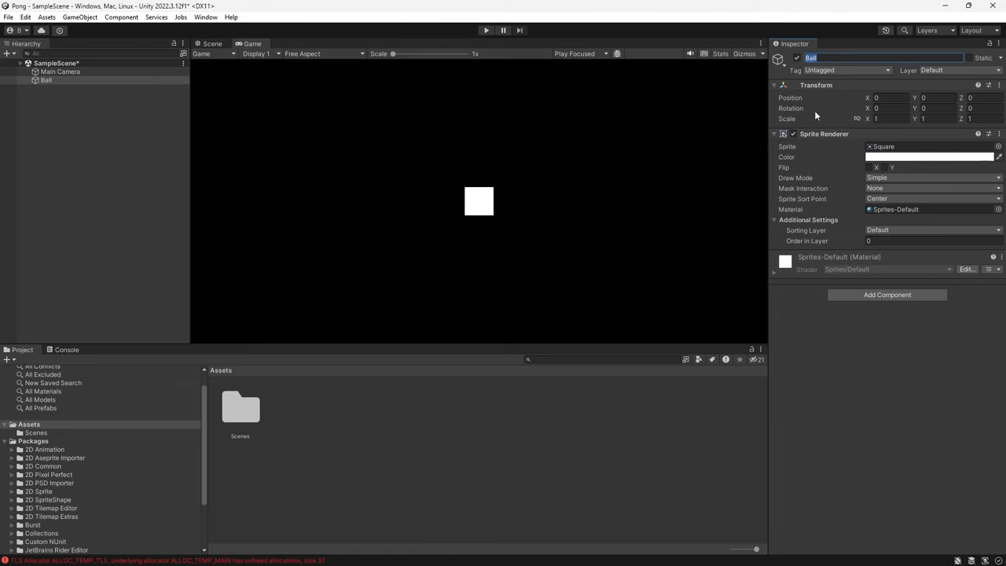
click(880, 118)
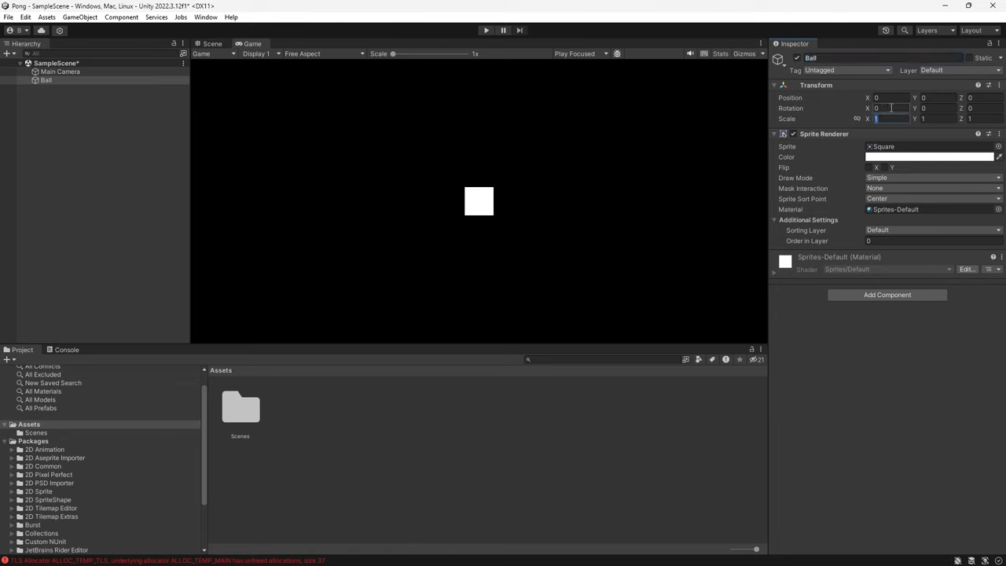
text(0.25)
key(Tab)
text(0.2)
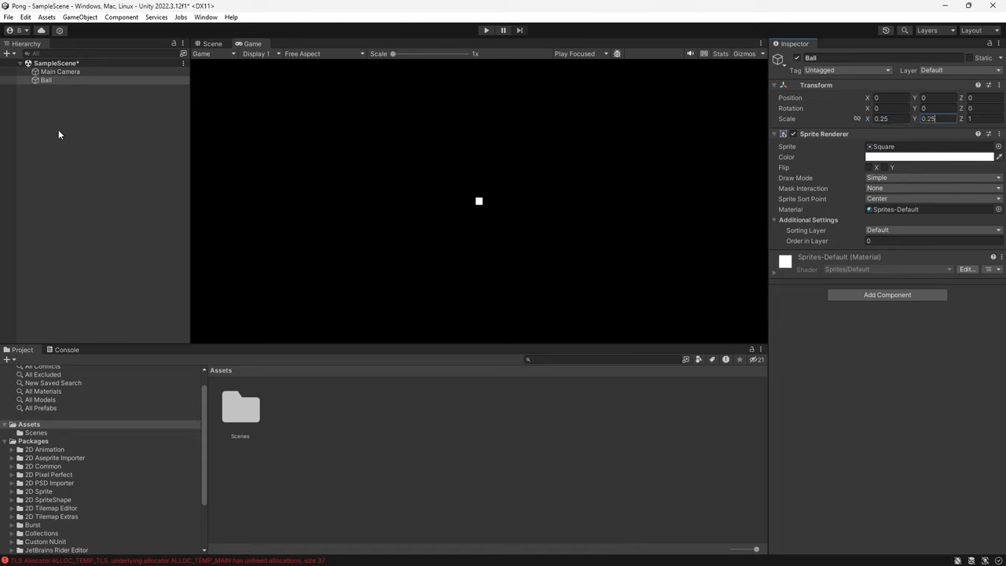
Step: Duplicate the Ball twice to get Ball (1) and Ball (2)
click(78, 80)
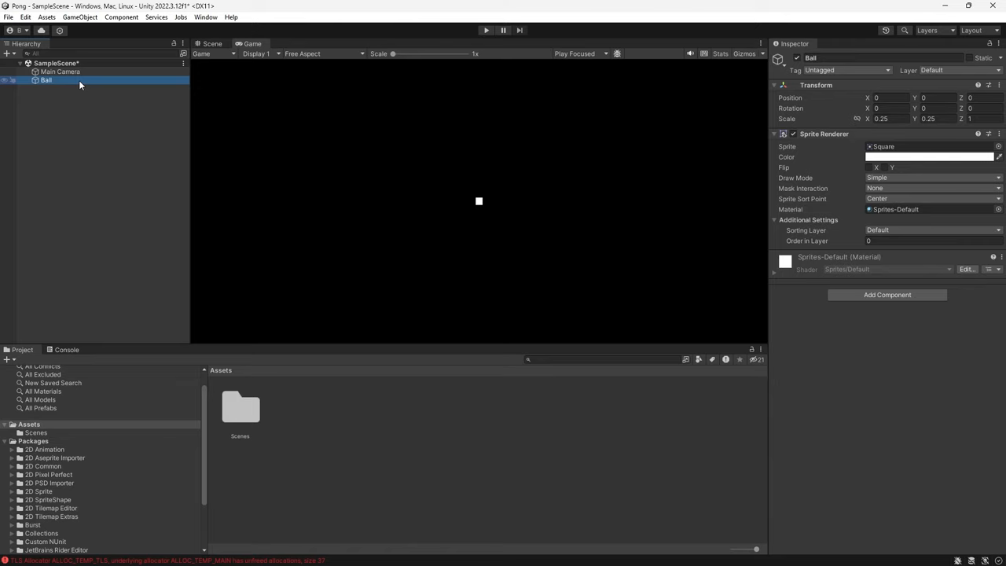
key(ctrl+d)
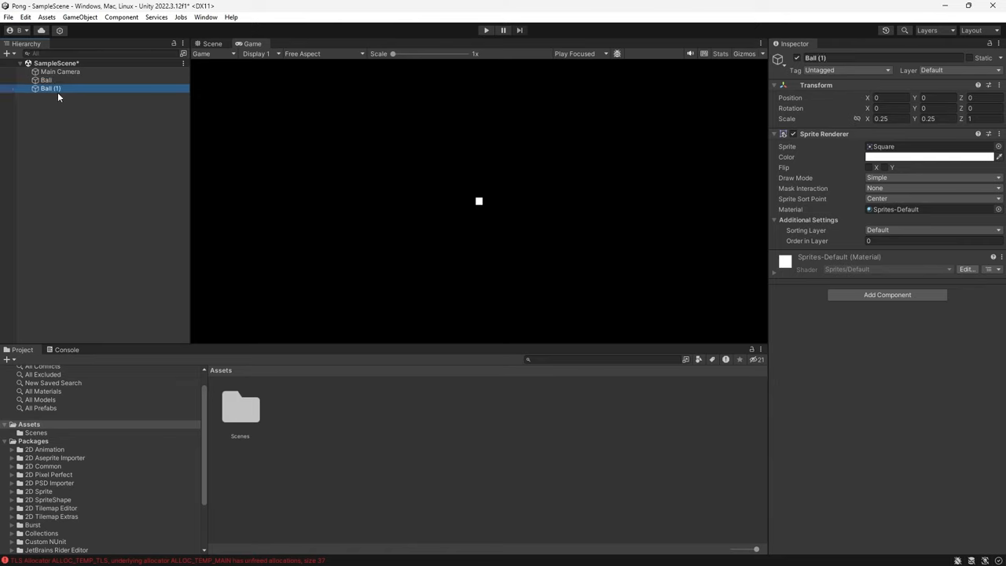
key(ctrl+d)
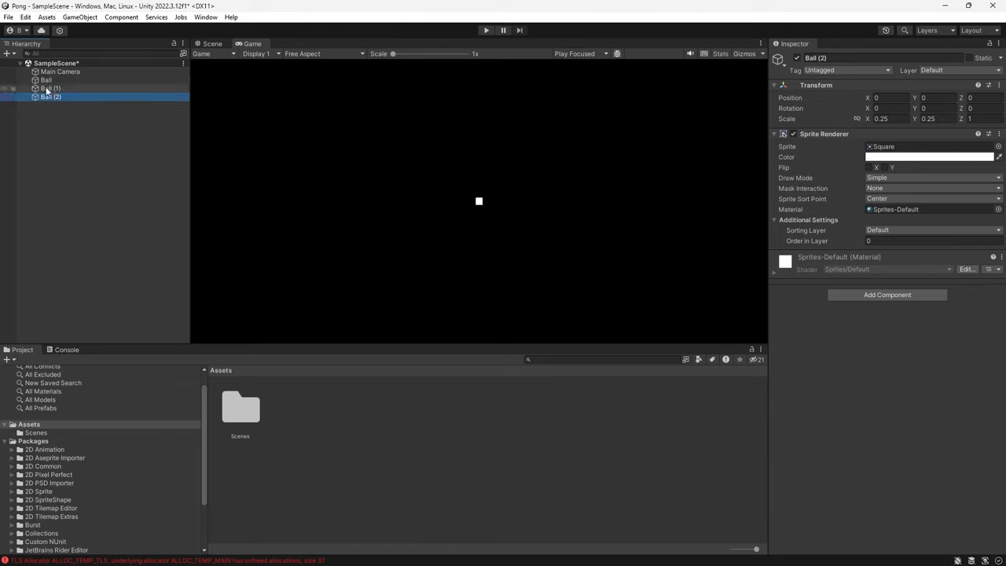
Step: Rename the two copies to Paddle1 and Paddle2
click(47, 91)
click(55, 89)
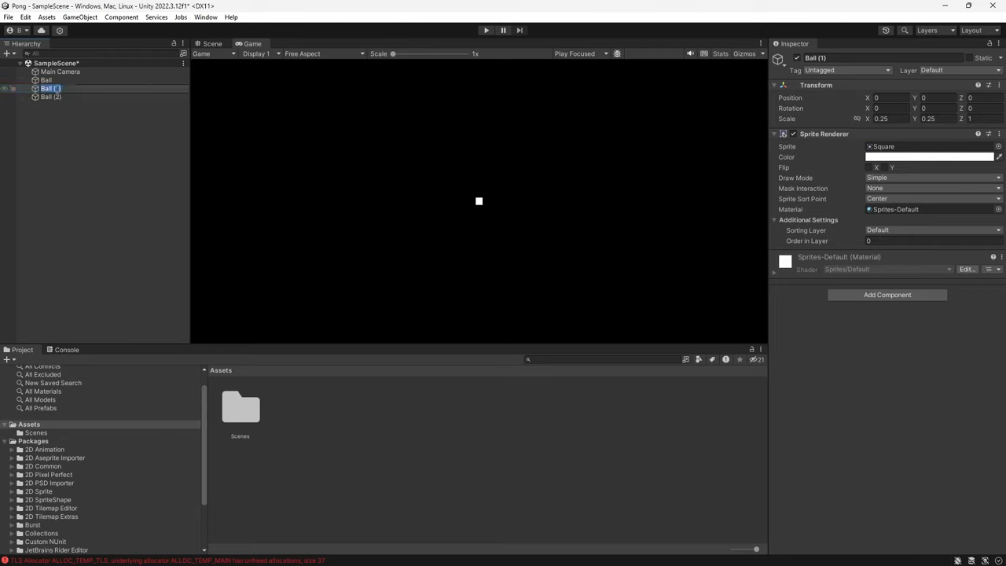
text(Paddle1)
key(Return)
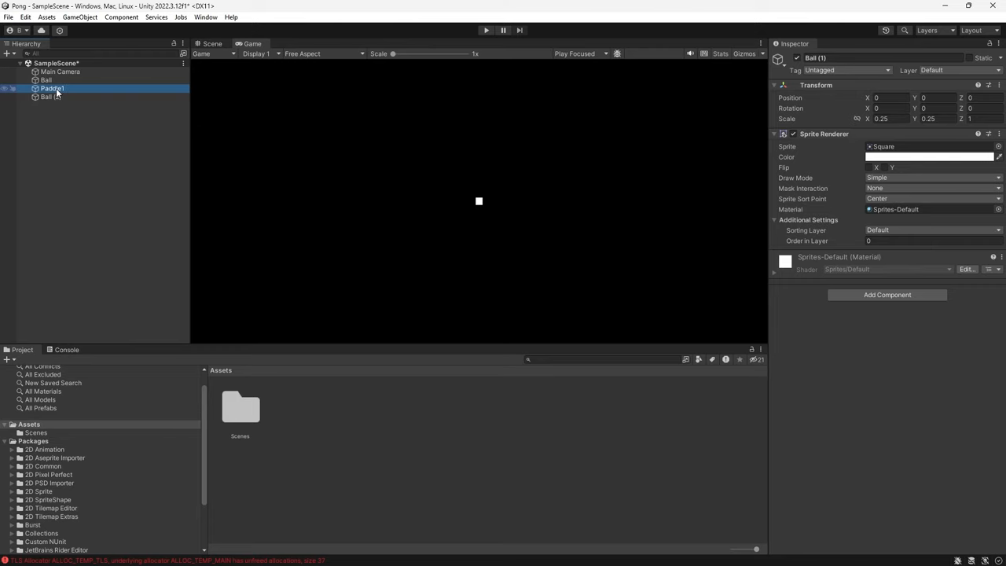
key(Down)
key(F2)
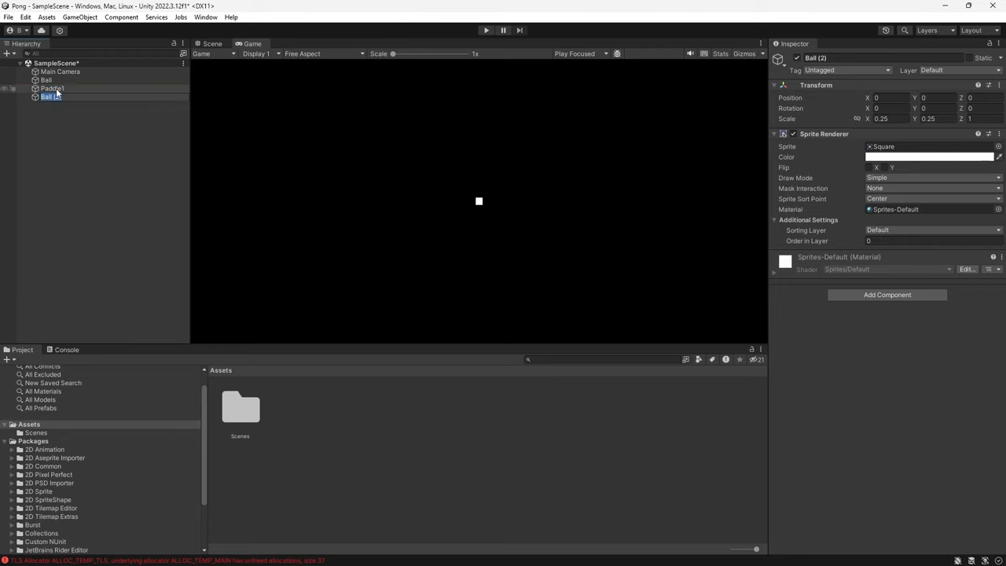
text(Paddle2)
key(Return)
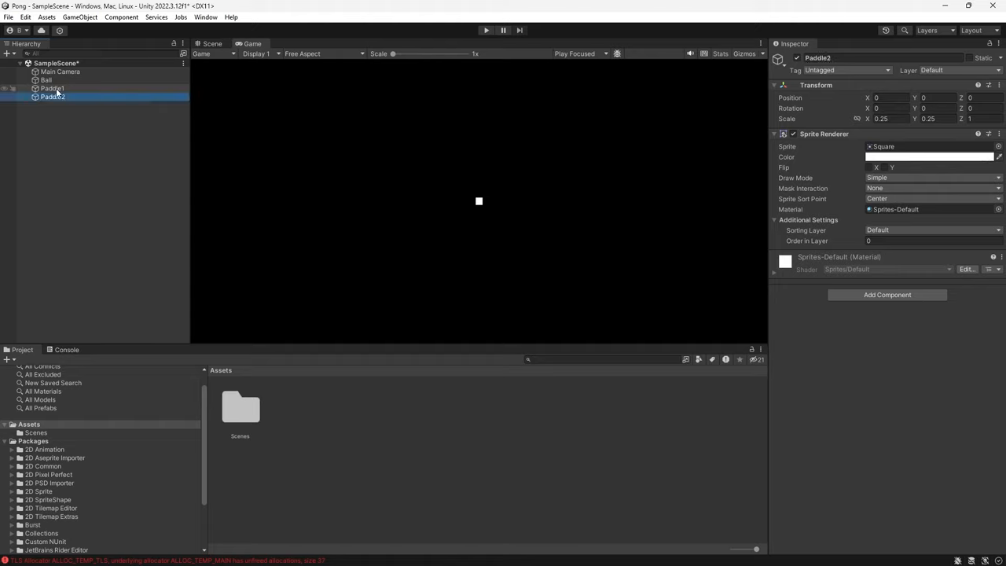
click(55, 89)
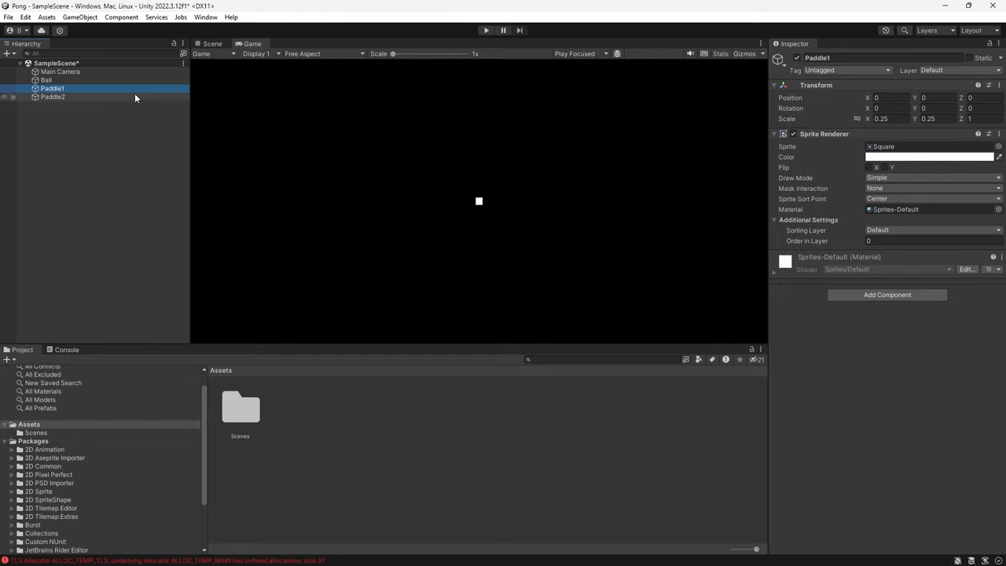
Step: Move Paddle1 to Position X -9.59 at the left edge and set its Scale Y to 2
drag(79, 89, 124, 105)
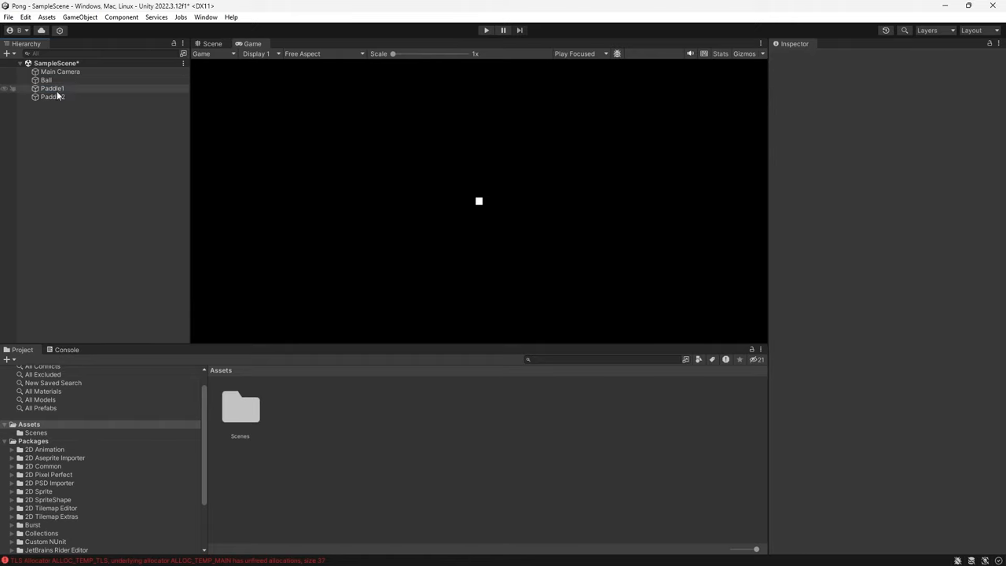
drag(861, 103, 700, 105)
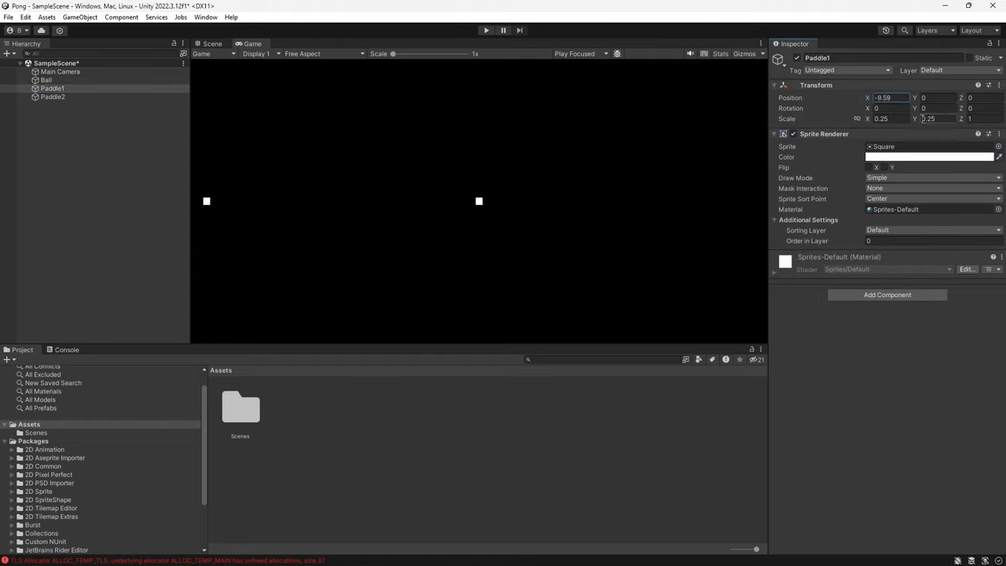
drag(915, 118, 960, 119)
key(BackSpace)
key(BackSpace)
key(BackSpace)
text(2)
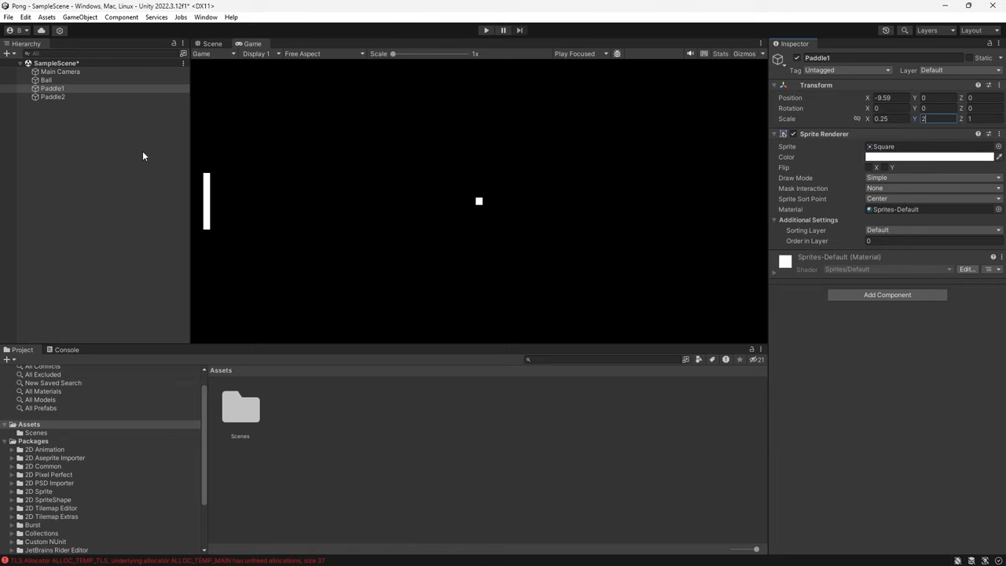
Step: Move Paddle2 to Position X 8.99 at the right edge and set its Scale Y to 2
click(53, 96)
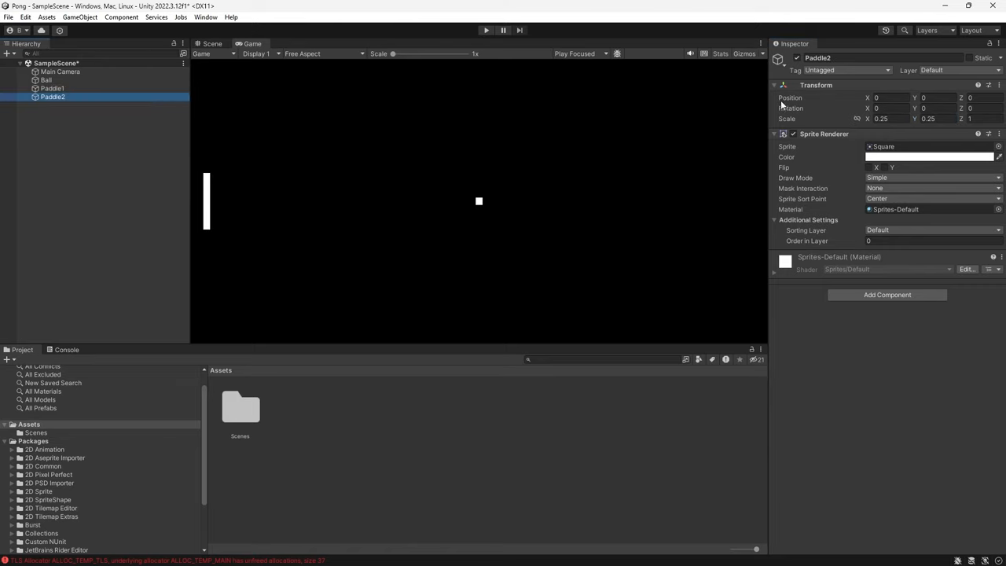
drag(874, 98, 38, 110)
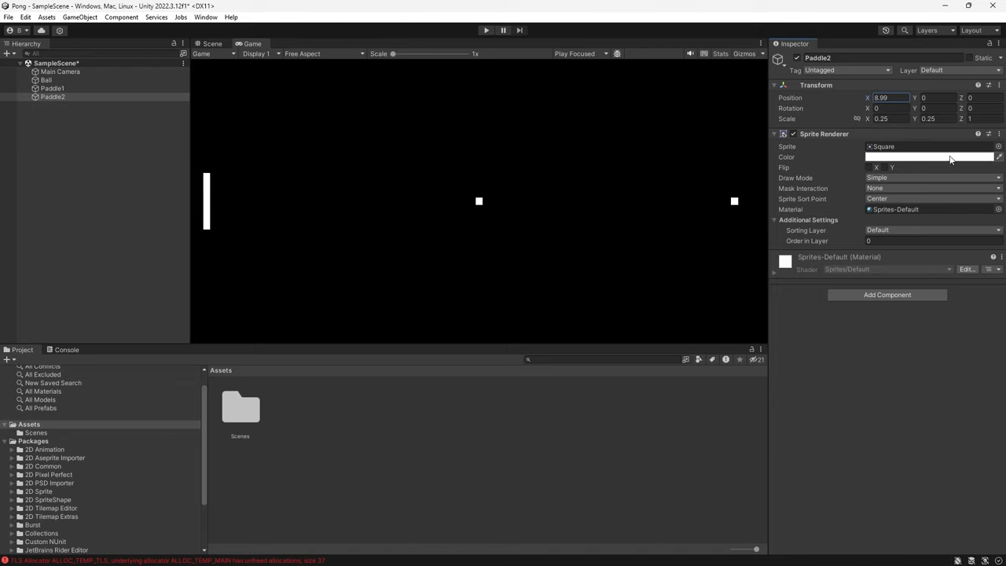
click(931, 117)
text(2)
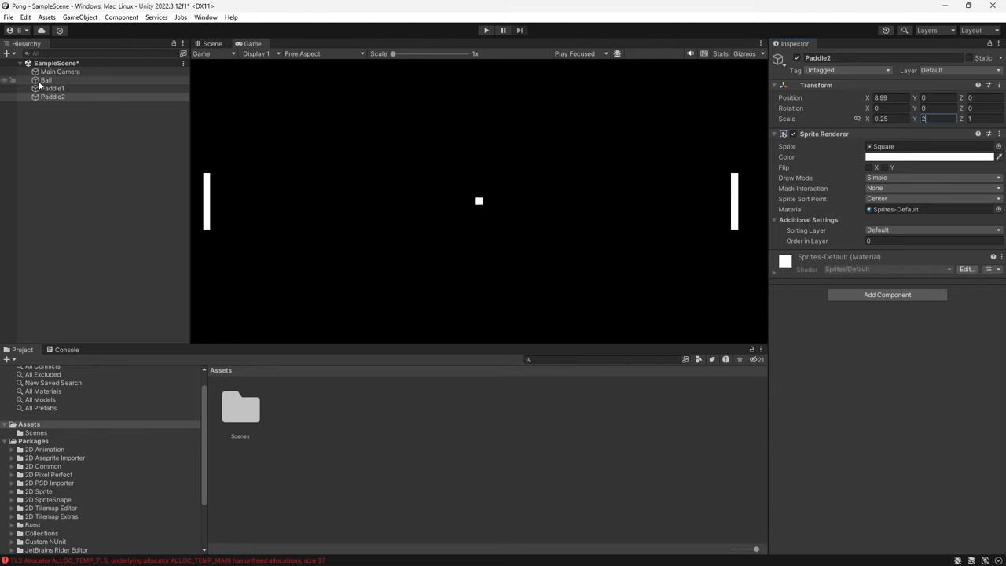
Step: Add a Box Collider 2D to Ball, Paddle1 and Paddle2 together
shift+click(38, 81)
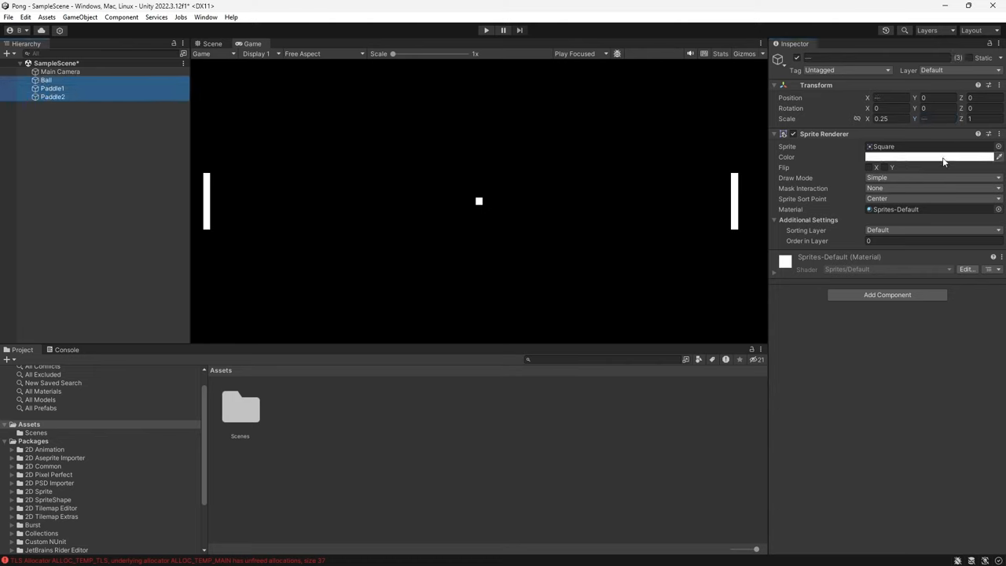
click(893, 295)
text(b)
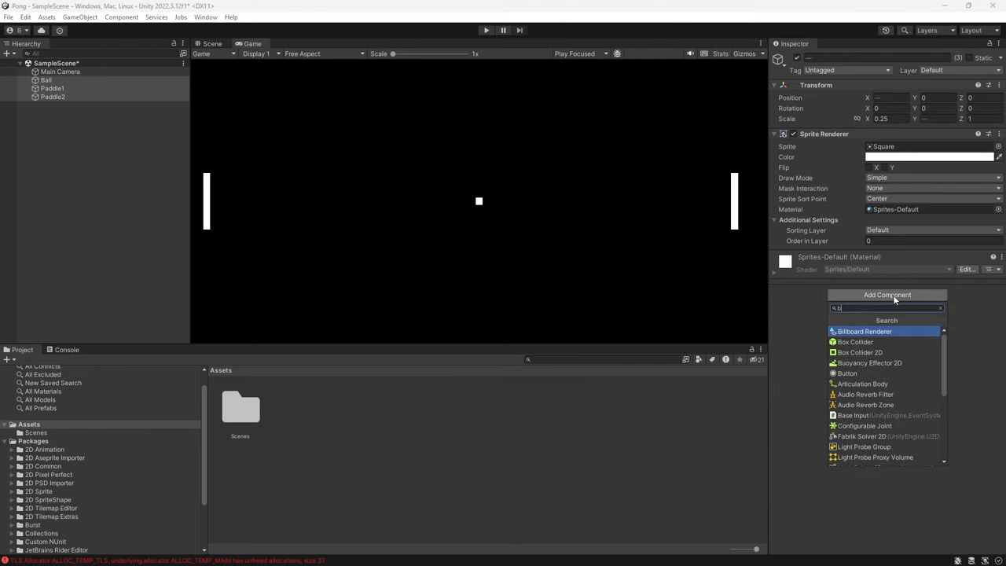
text(ox)
key(Down)
key(Return)
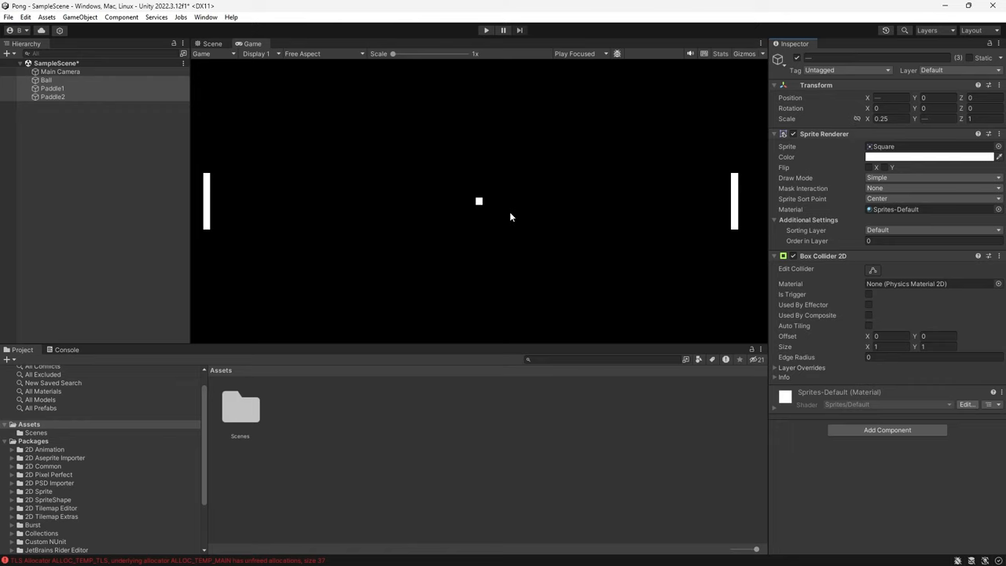
Step: Add a Rigidbody 2D to the Ball and run the game to test it
click(58, 80)
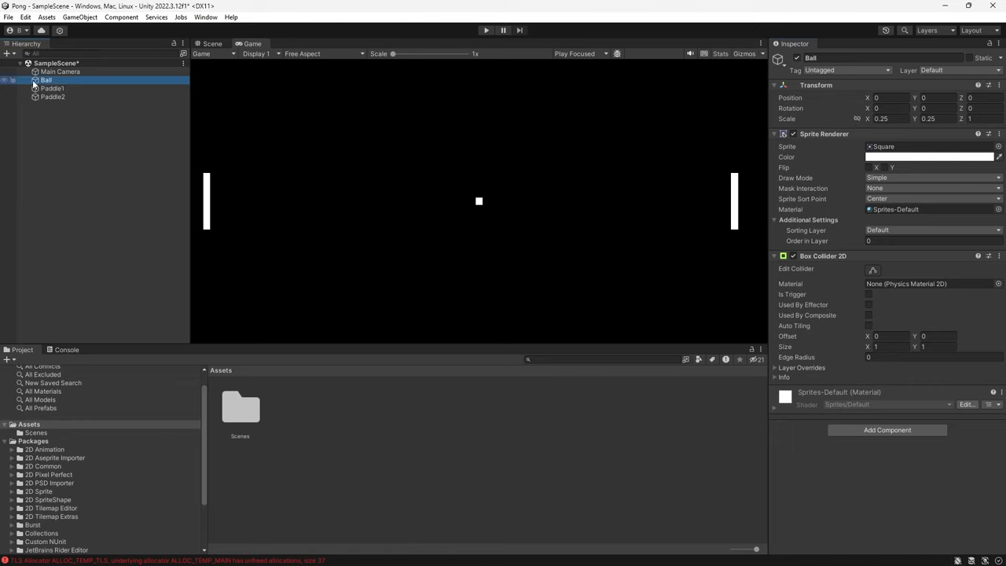
click(845, 429)
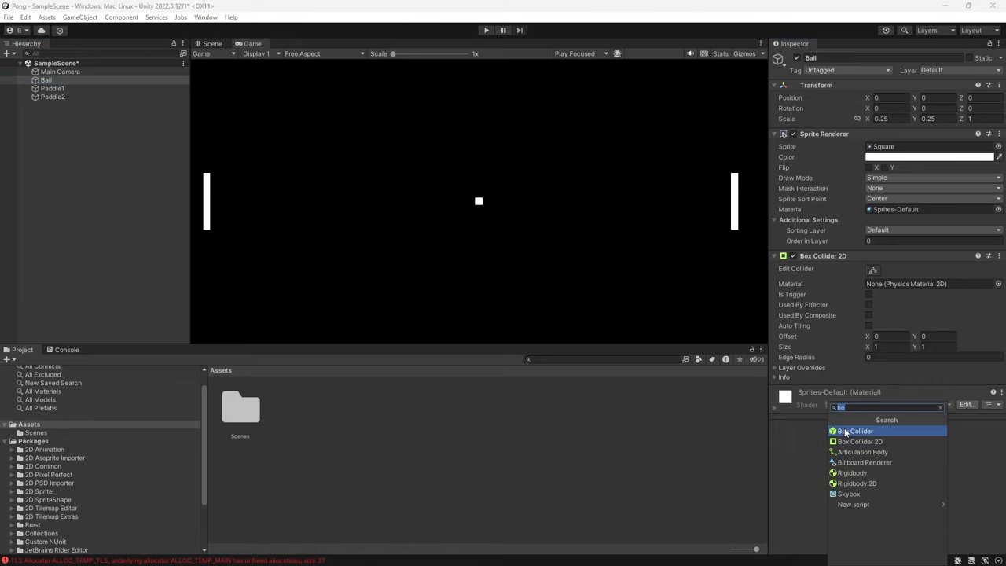
text(rigidbody 2d)
key(Return)
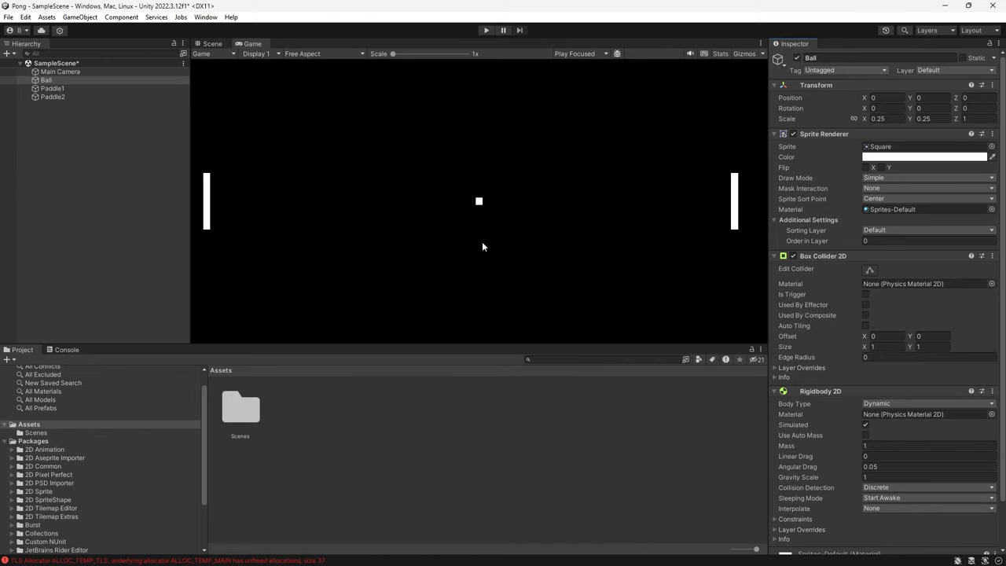
click(485, 30)
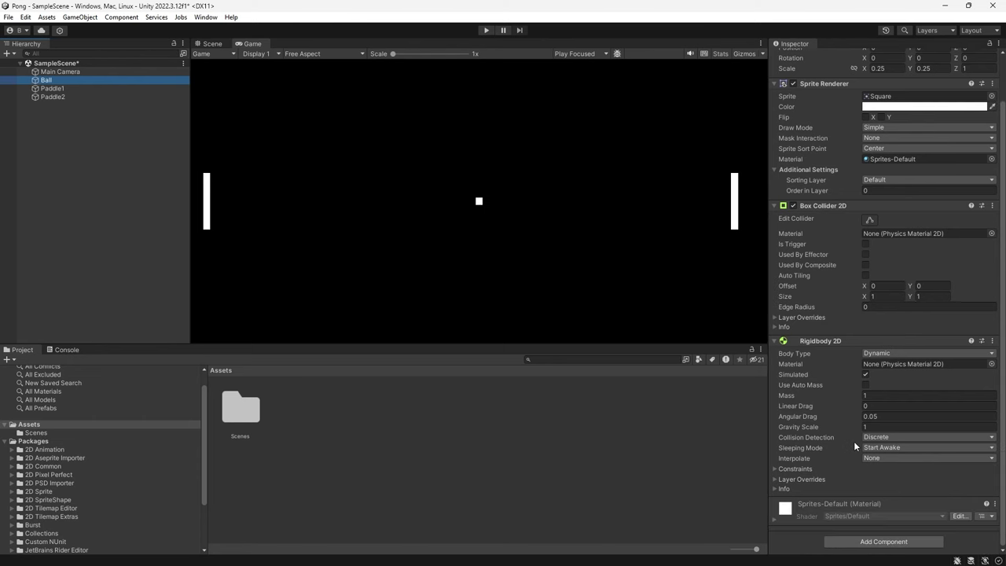
Step: Set the Ball's Gravity Scale to 0 and save the scene
click(878, 427)
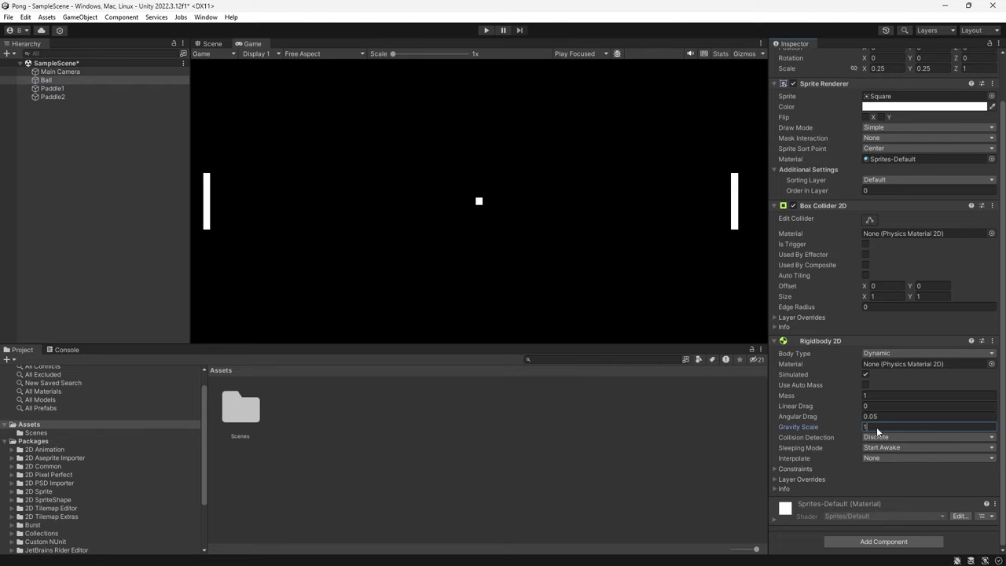
text(0)
key(ctrl+s)
Step: Create and attach a new script named Ball to the Ball object
click(559, 75)
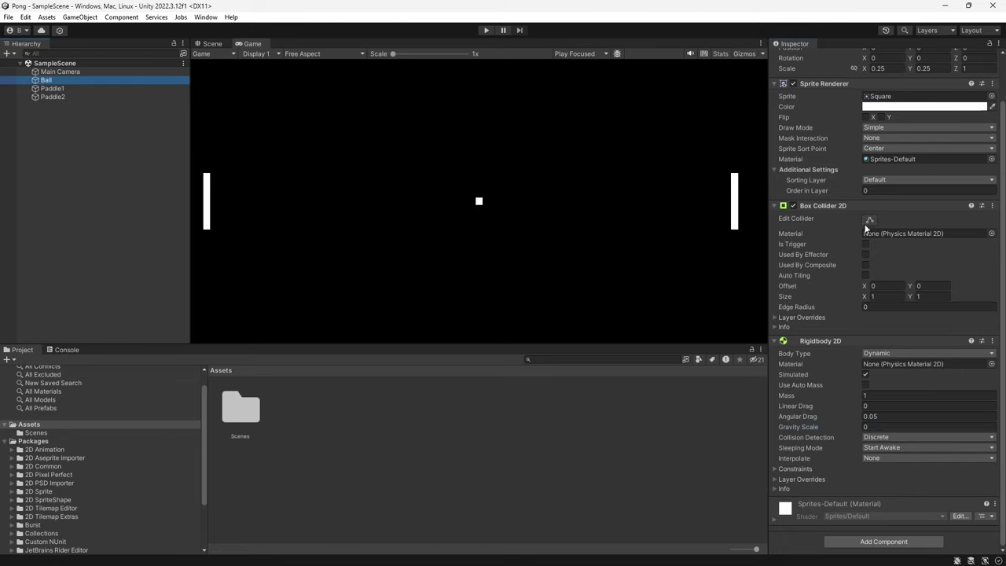
click(864, 541)
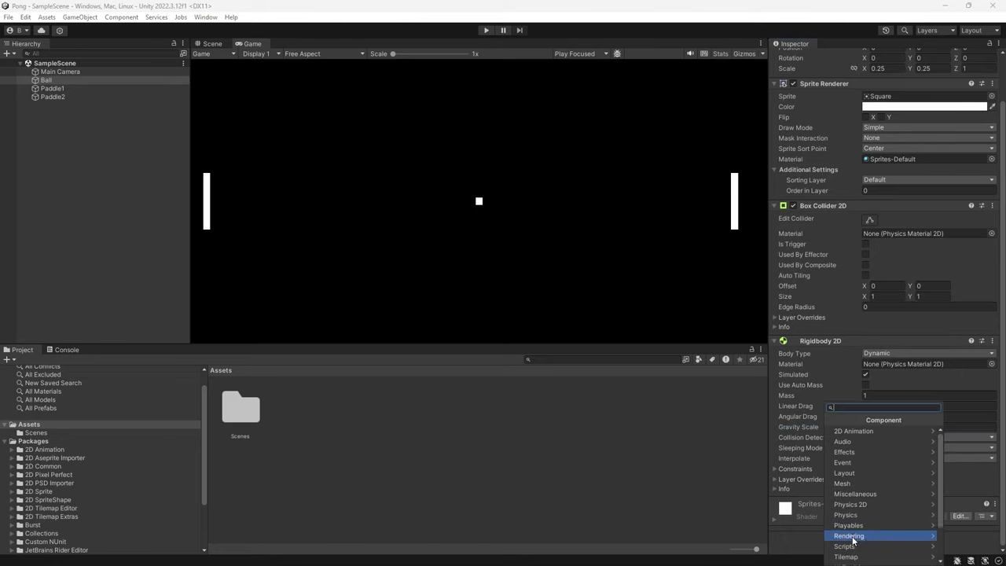
click(853, 556)
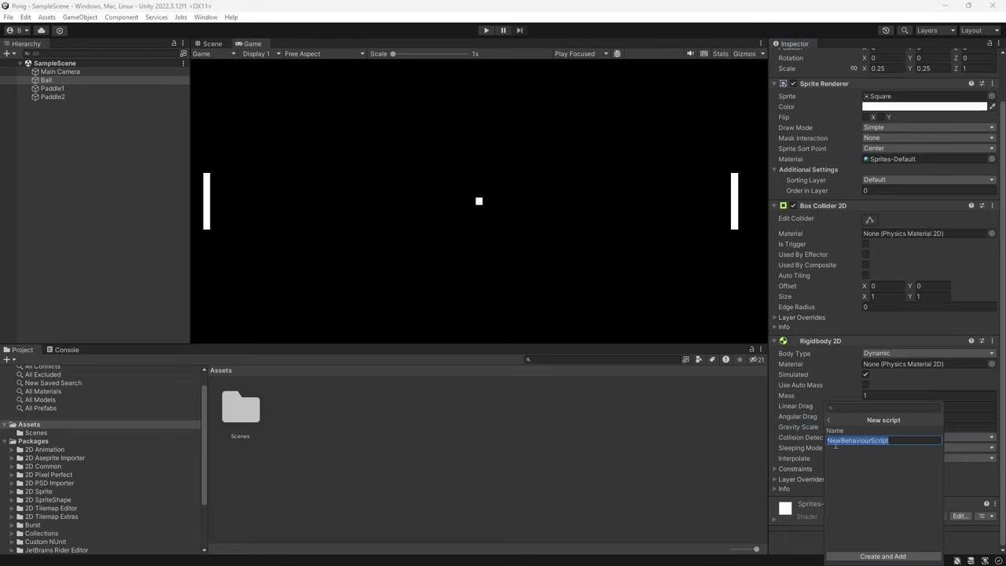
text(Ball)
key(Return)
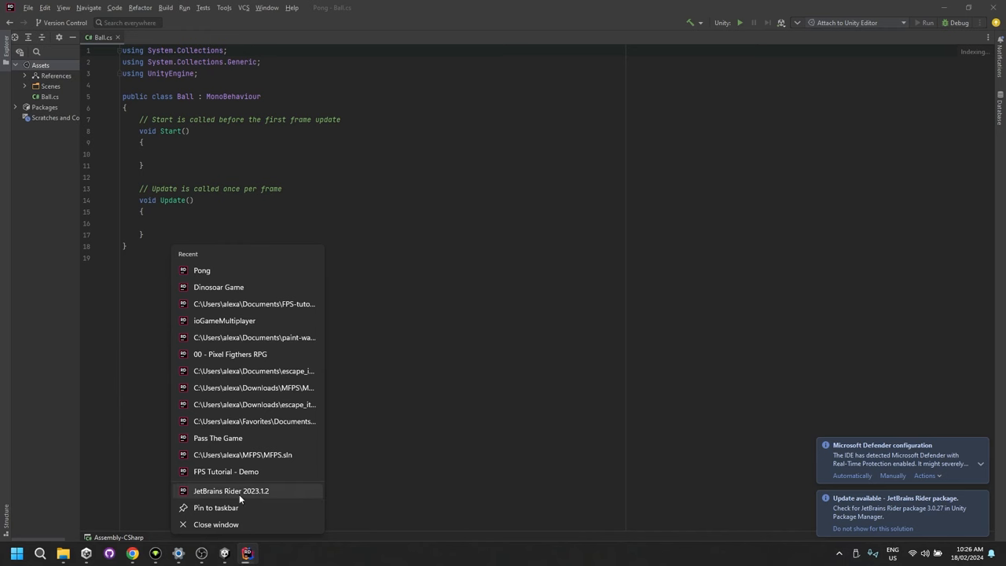
Step: Declare 'public Rigidbody2D rb;' at the top of the Ball class in Ball.cs
click(469, 343)
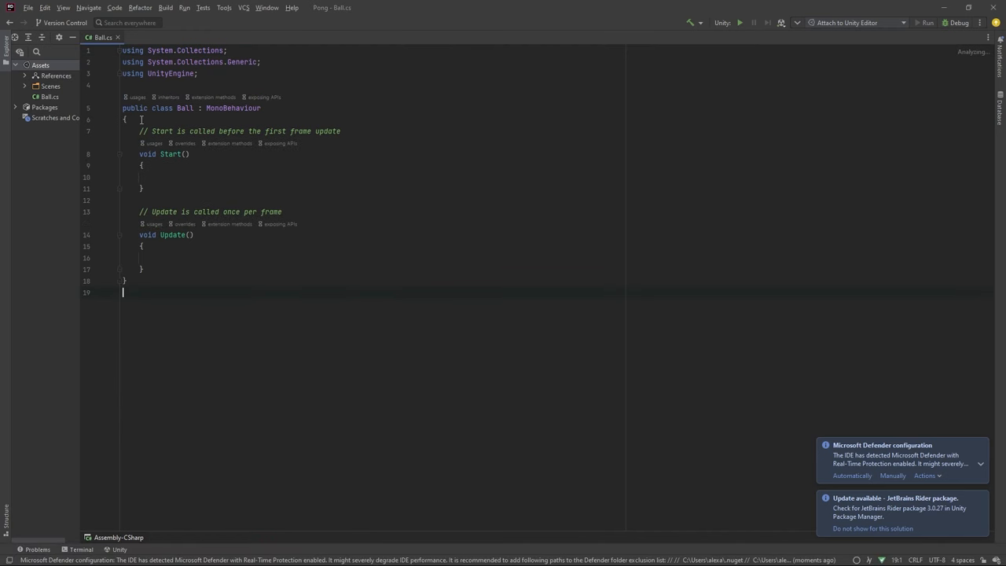
mouse_move(126, 131)
mouse_down()
mouse_move(143, 189)
mouse_move(144, 269)
mouse_up()
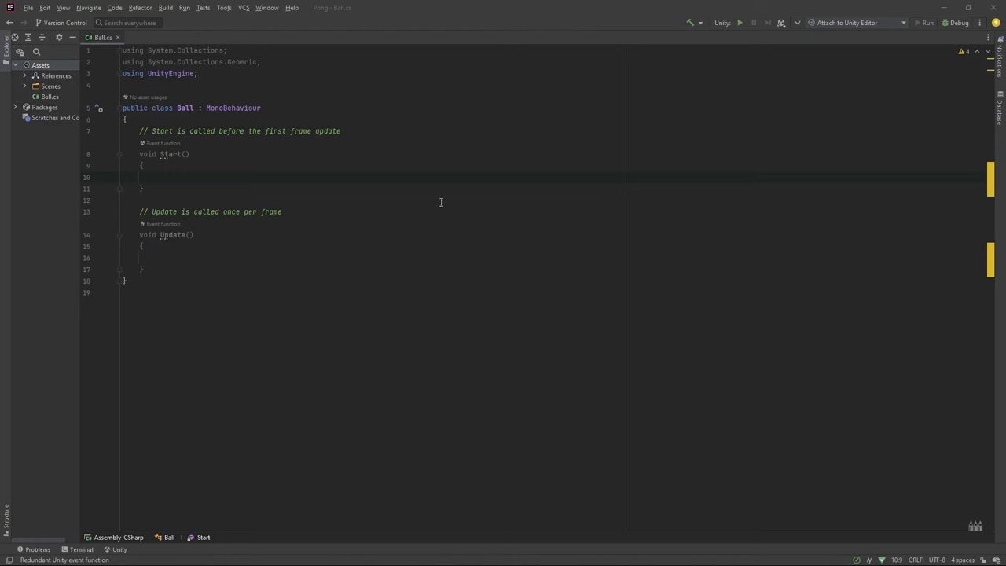
click(126, 119)
key(Return)
key(Return)
key(Up)
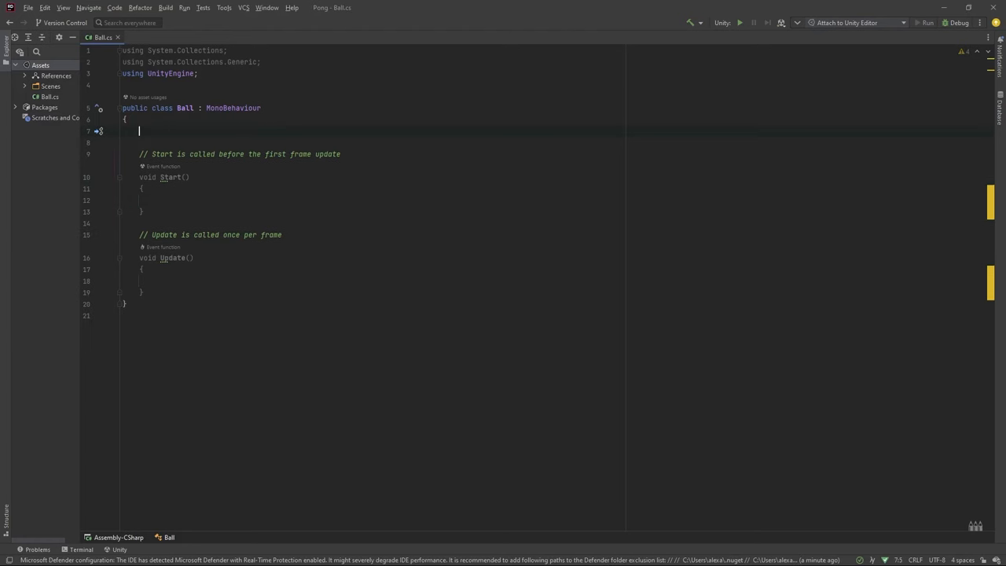
text(pu)
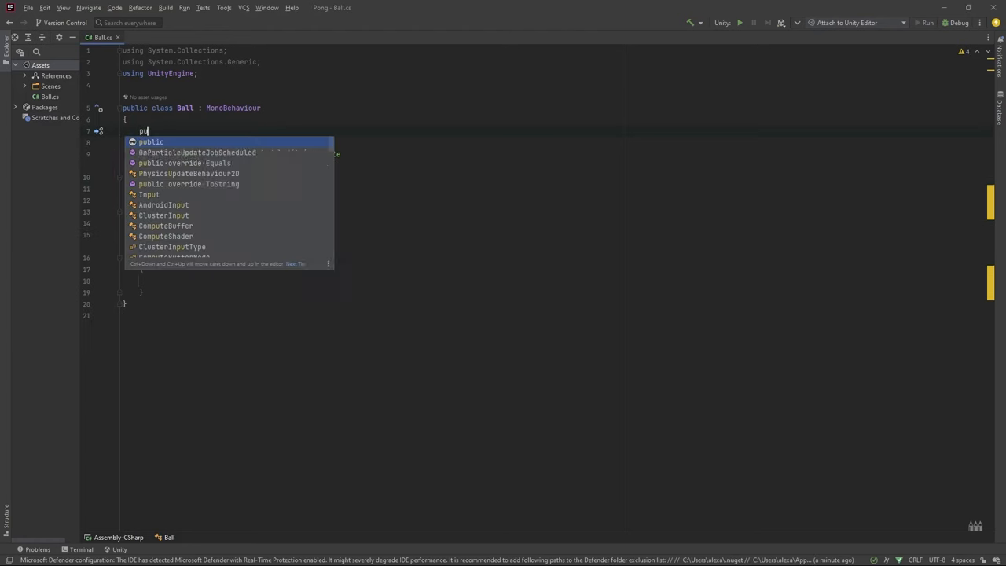
key(Return)
text(Ri)
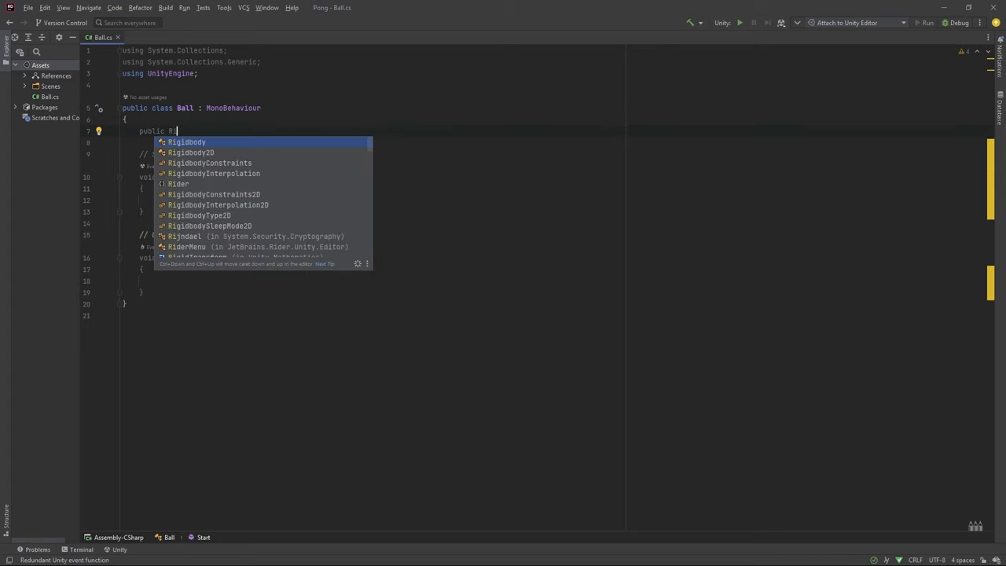
key(Return)
text(r)
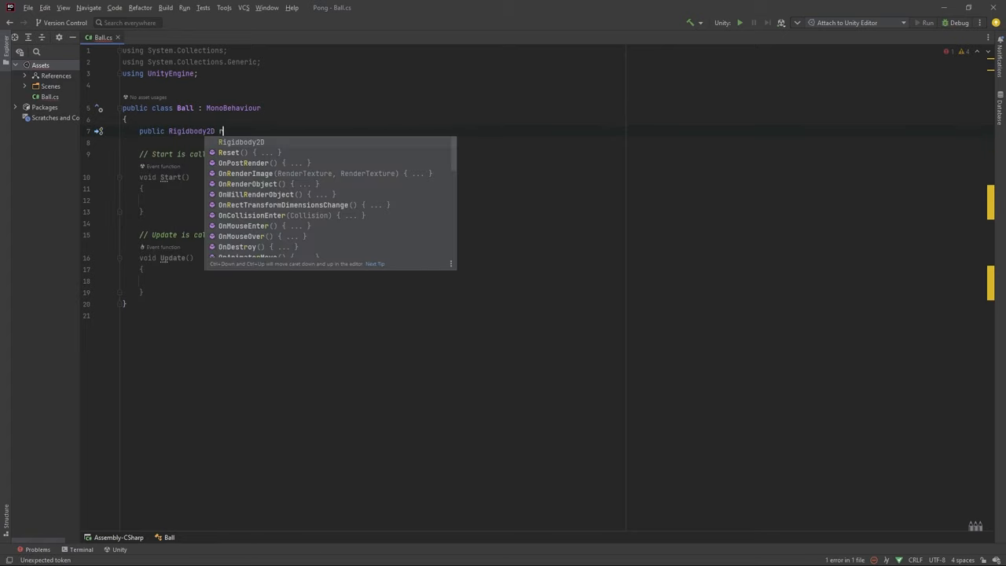
text(b;)
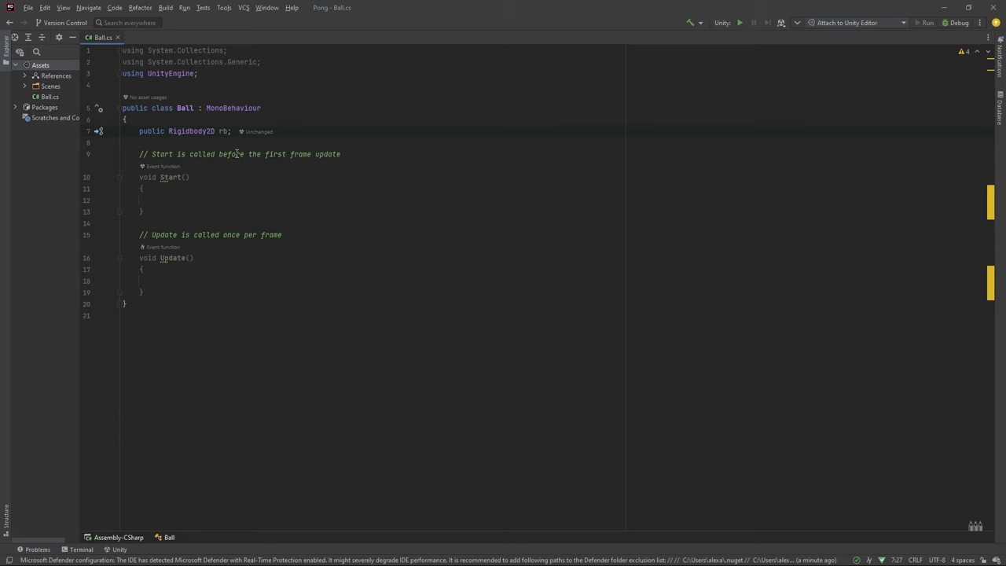
Step: In Unity, assign the Ball's own Rigidbody 2D to the script's Rb field
key(alt+Tab)
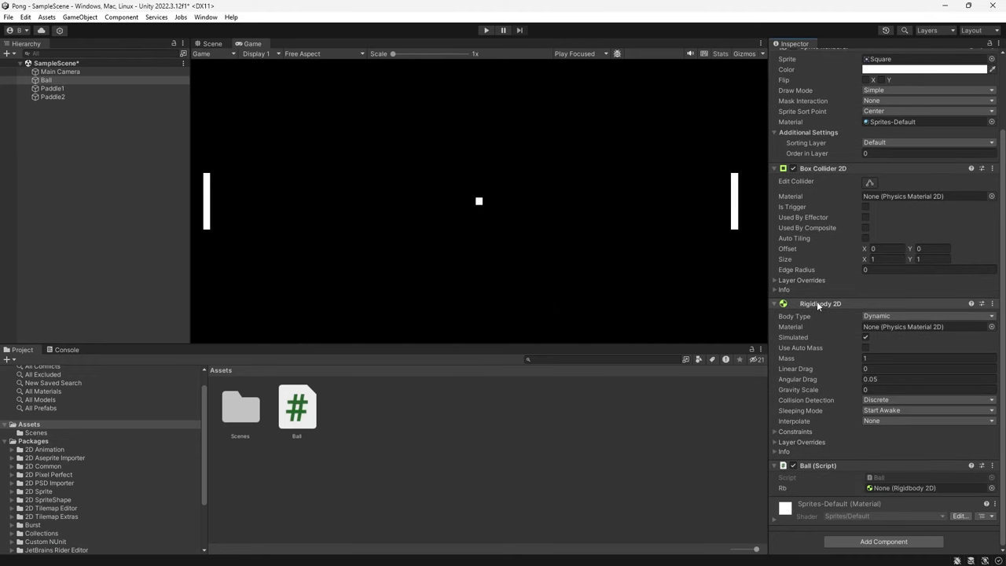
mouse_move(821, 304)
mouse_down()
mouse_move(797, 456)
mouse_move(894, 485)
mouse_up()
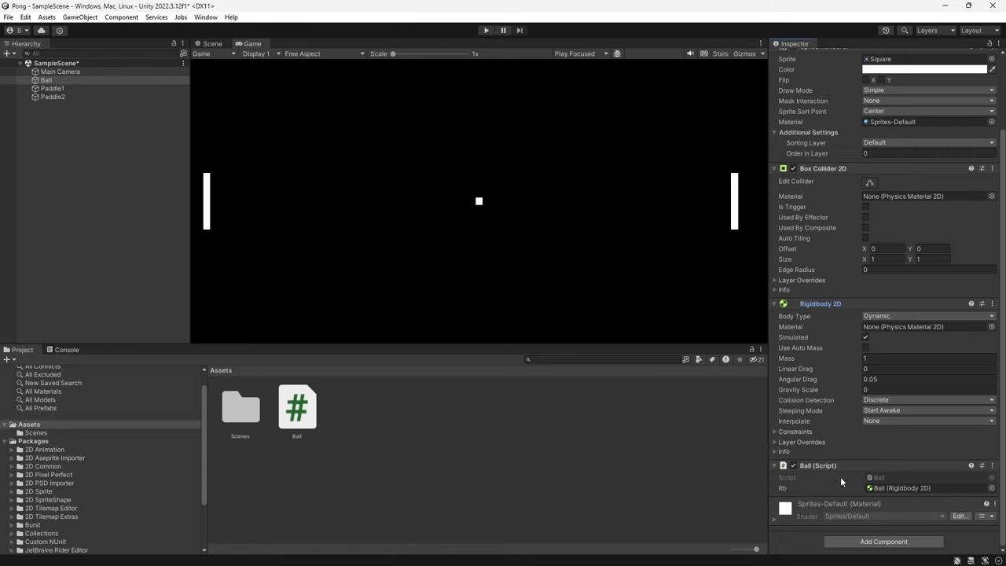
key(alt+Tab)
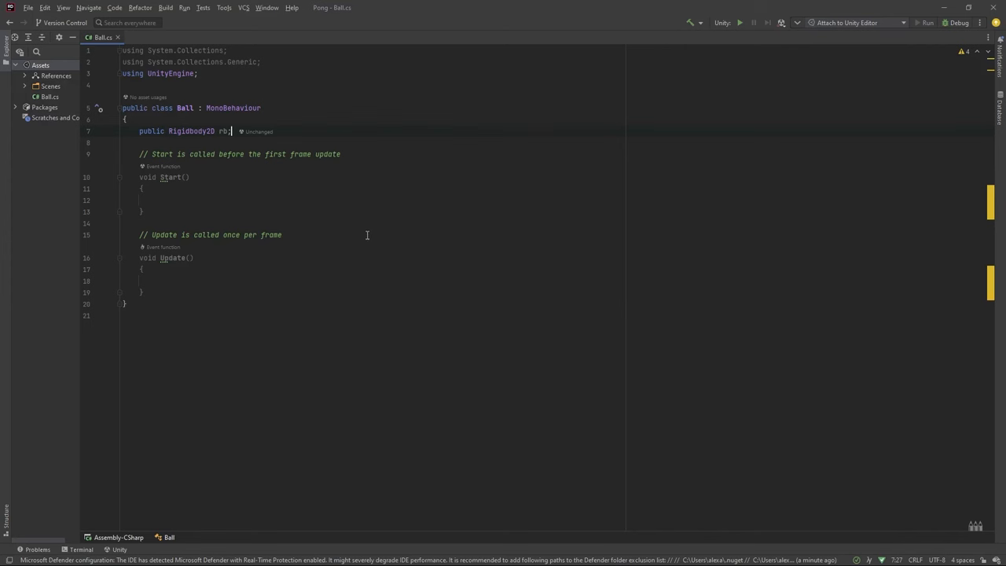
click(311, 200)
drag(221, 132, 231, 131)
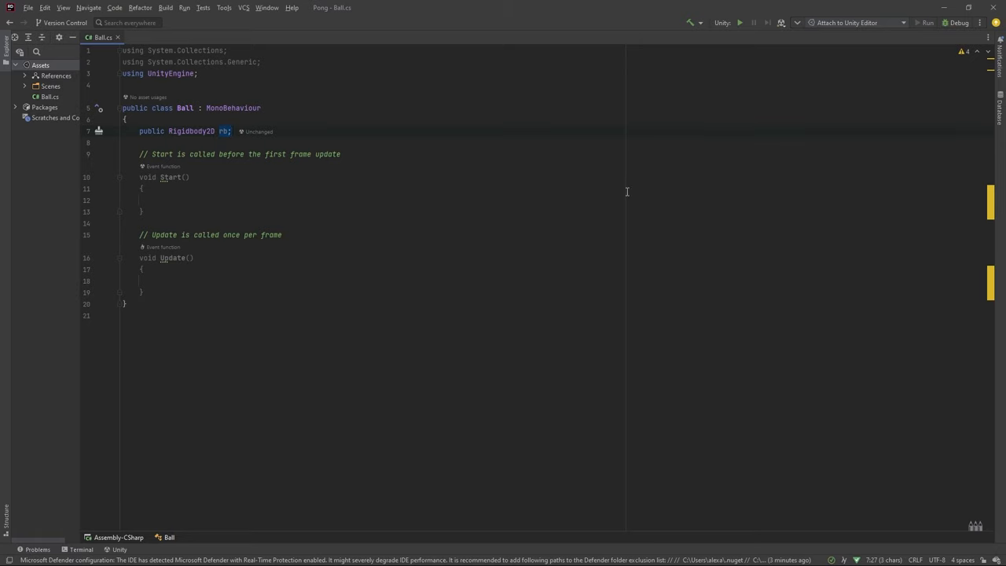
key(alt+Tab)
Step: In Start, pick a random direction flag isRight from Random.value compared with 0.5
click(210, 202)
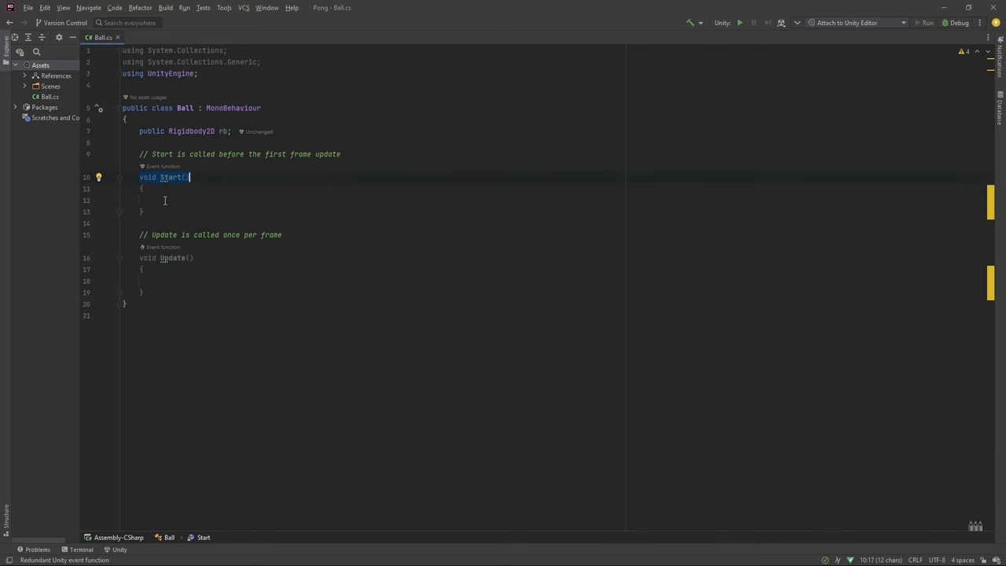
text(bool )
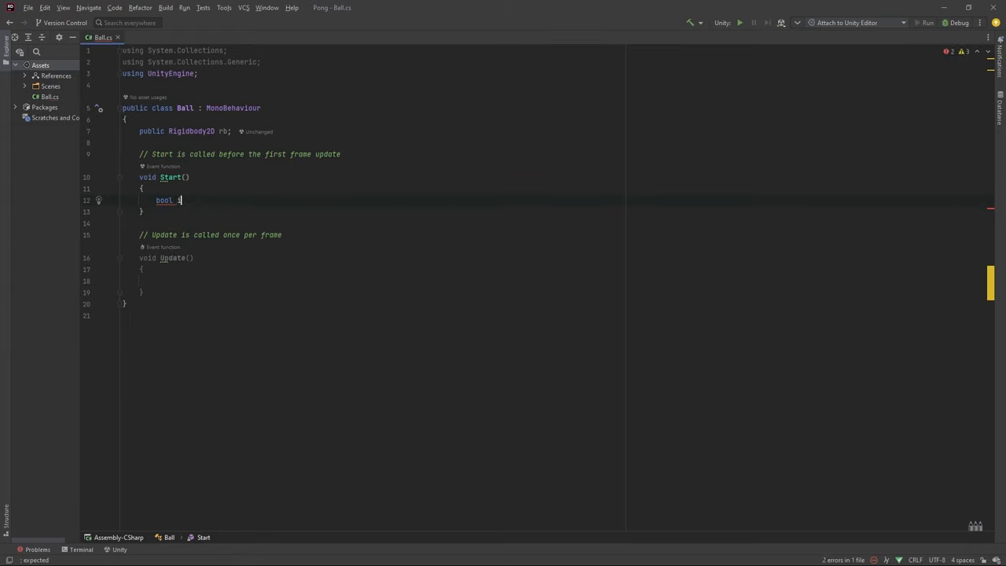
text(isRight = U)
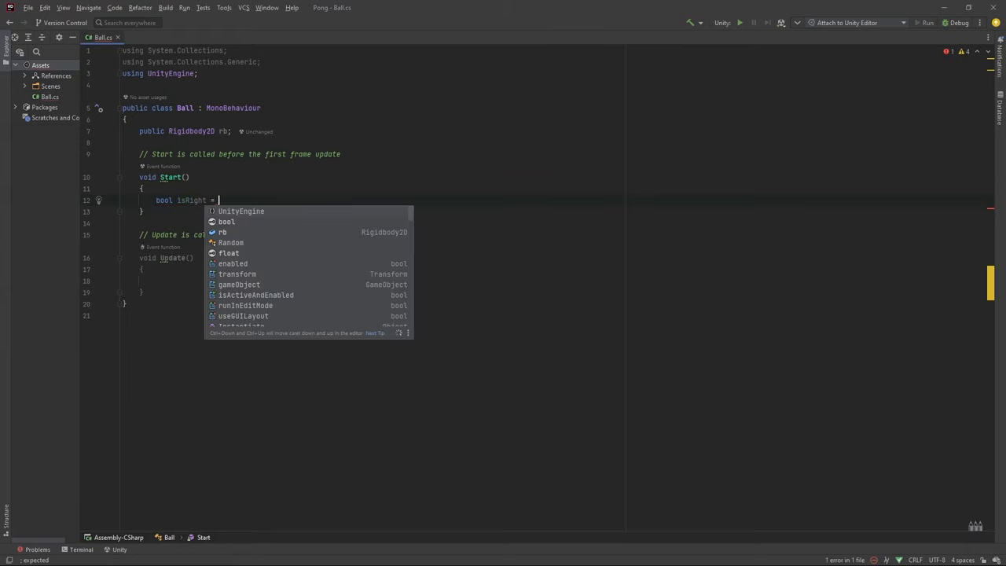
text(n)
key(Return)
text(.R)
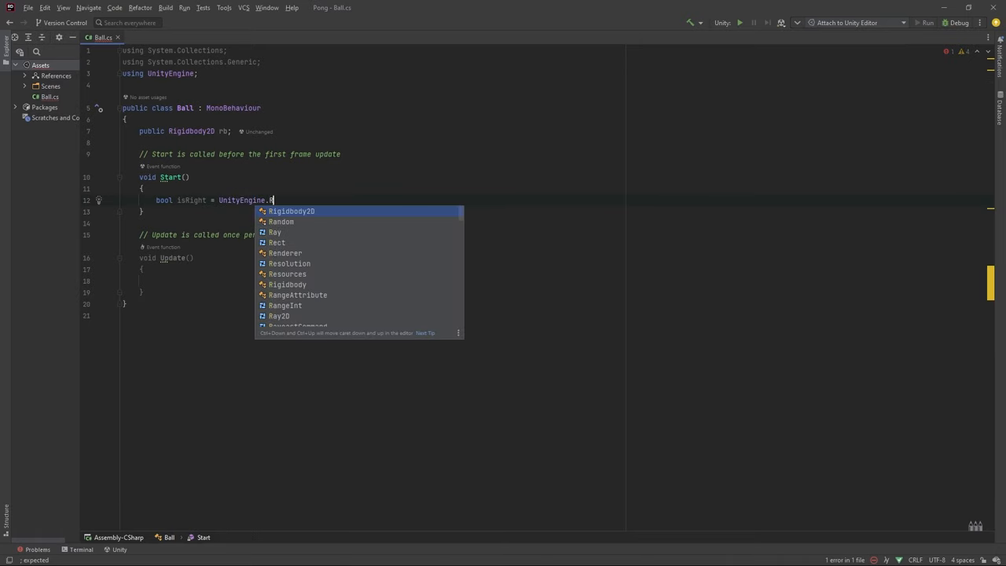
text(a)
key(Return)
text(.v)
key(Return)
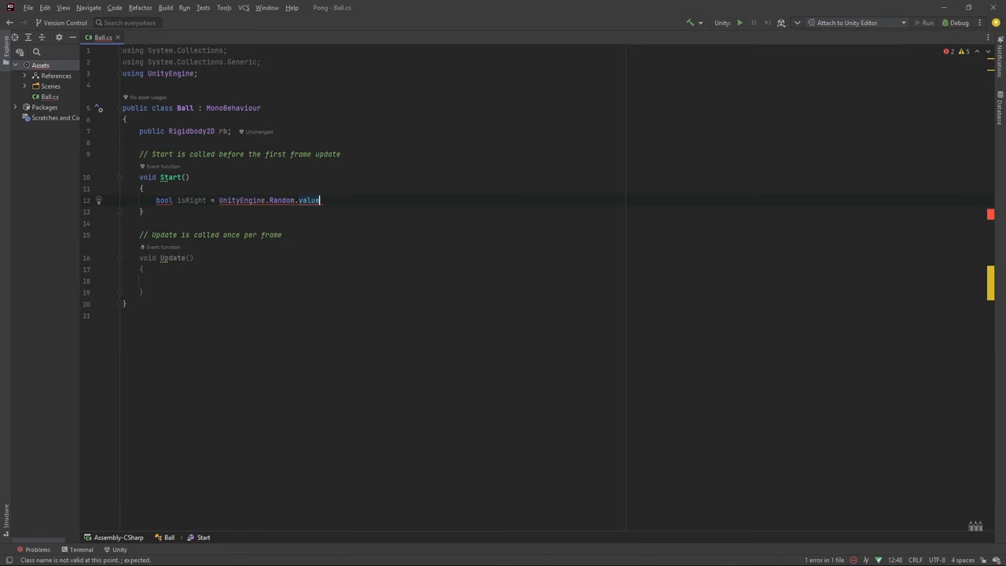
mouse_move(308, 200)
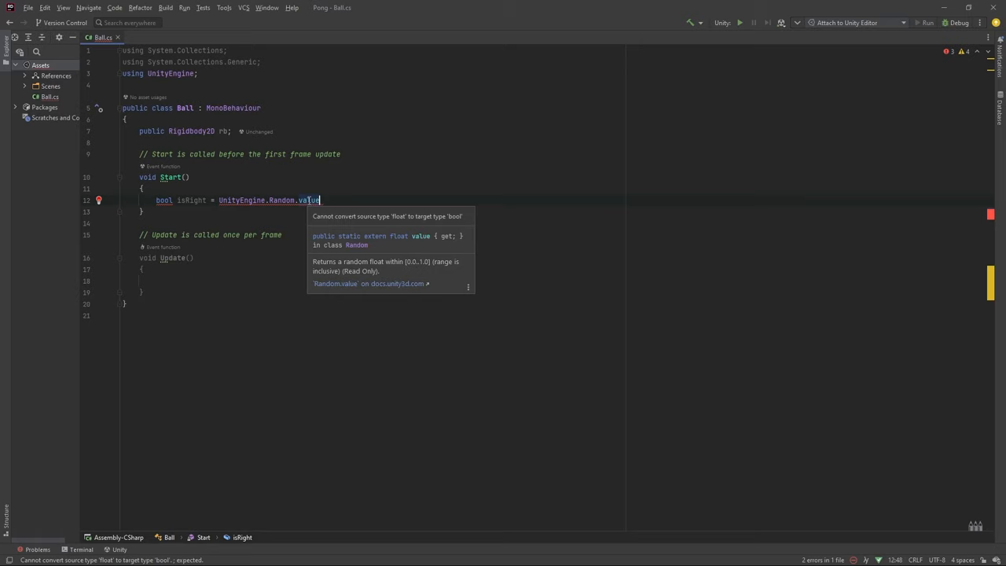
text(>)
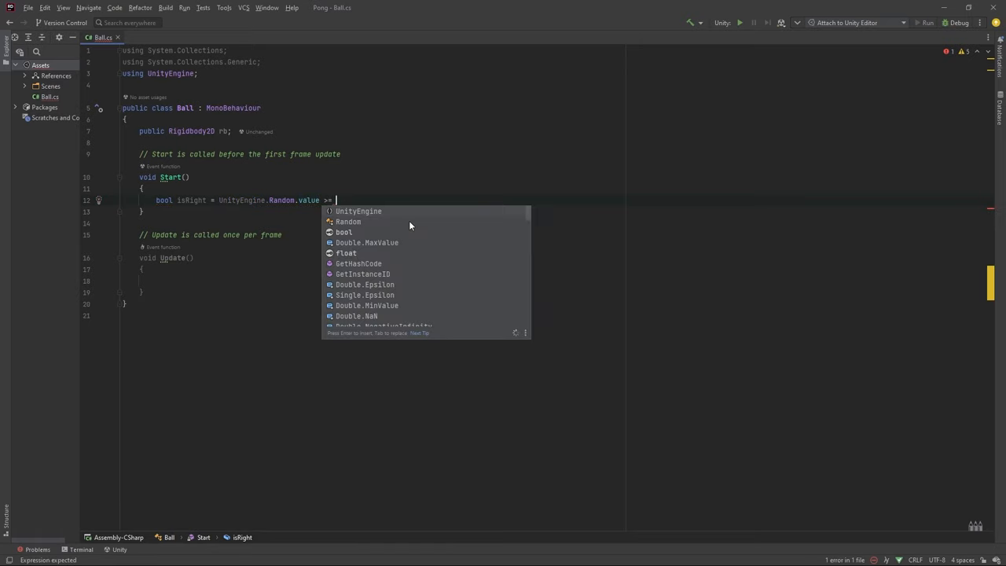
text(= 0.5f)
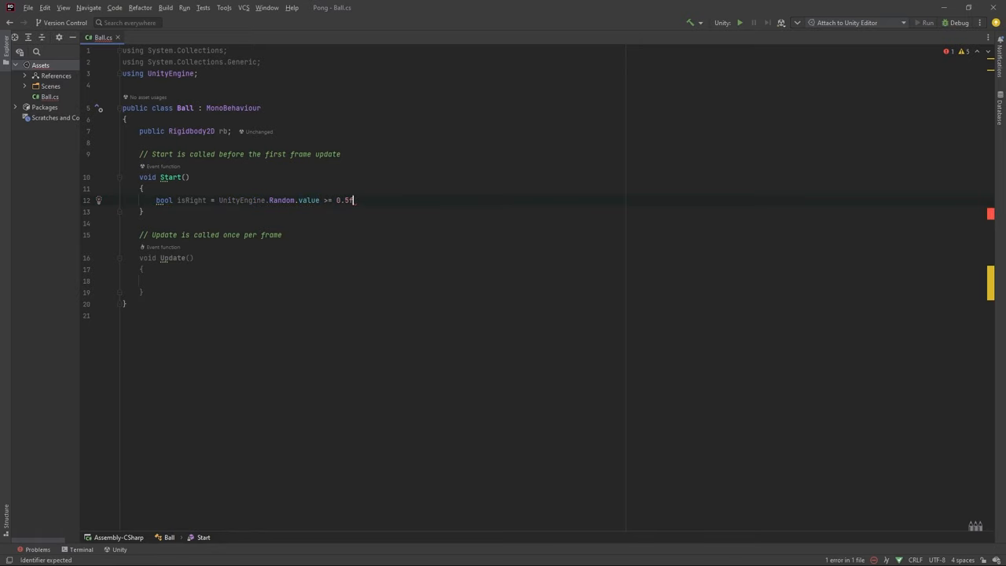
key(BackSpace)
text(;)
key(Return)
text(f)
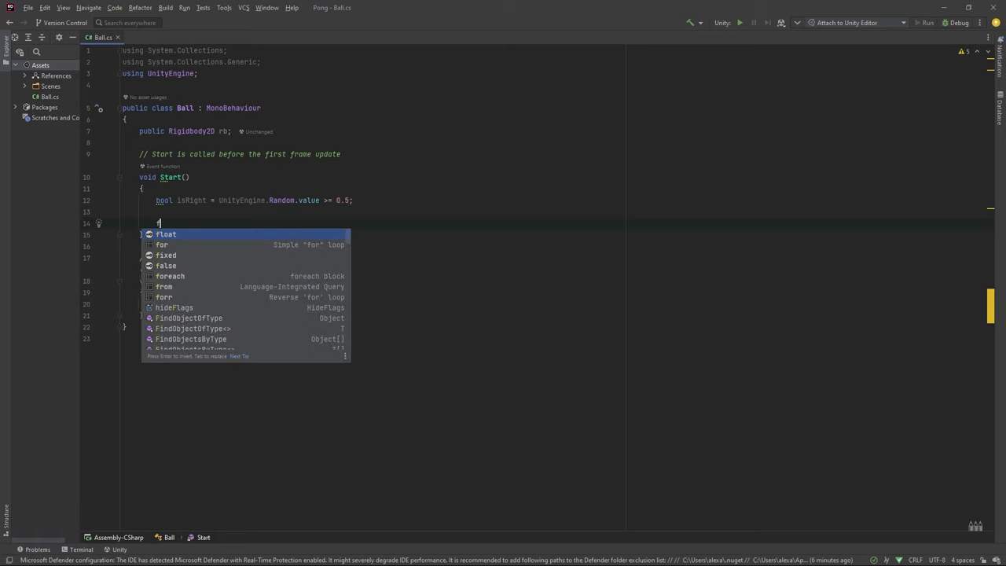
text(loat)
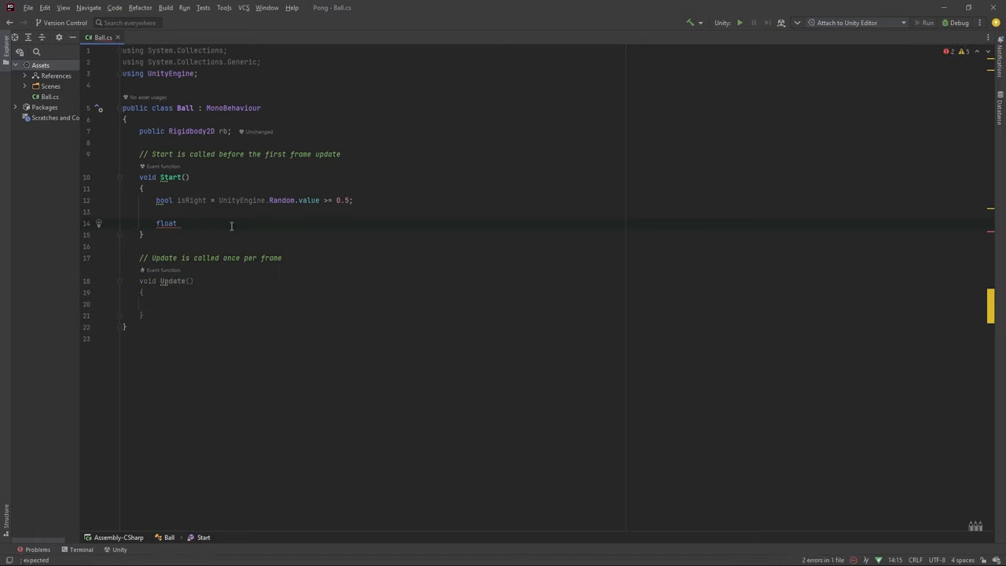
text(xVelocity)
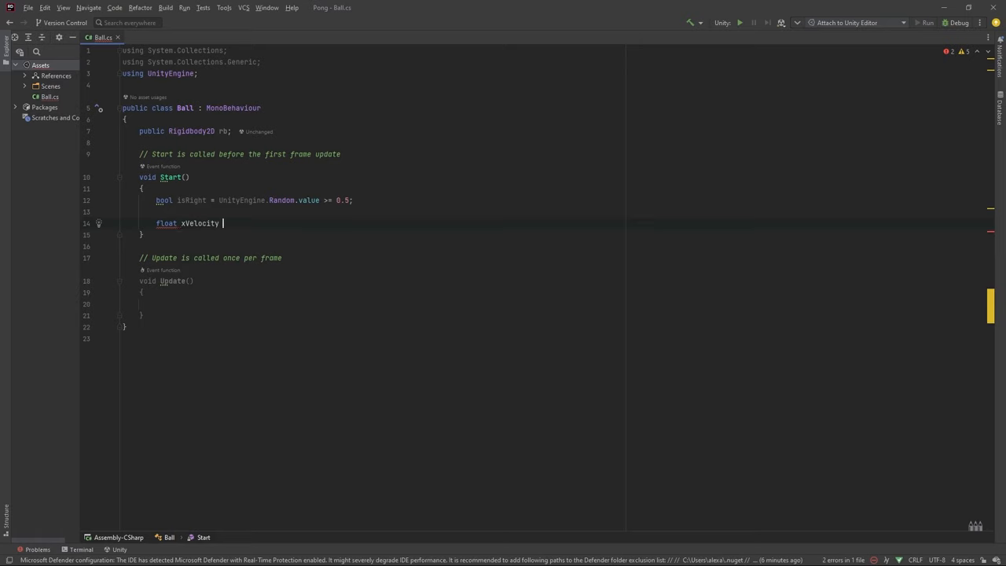
text( = -1f;)
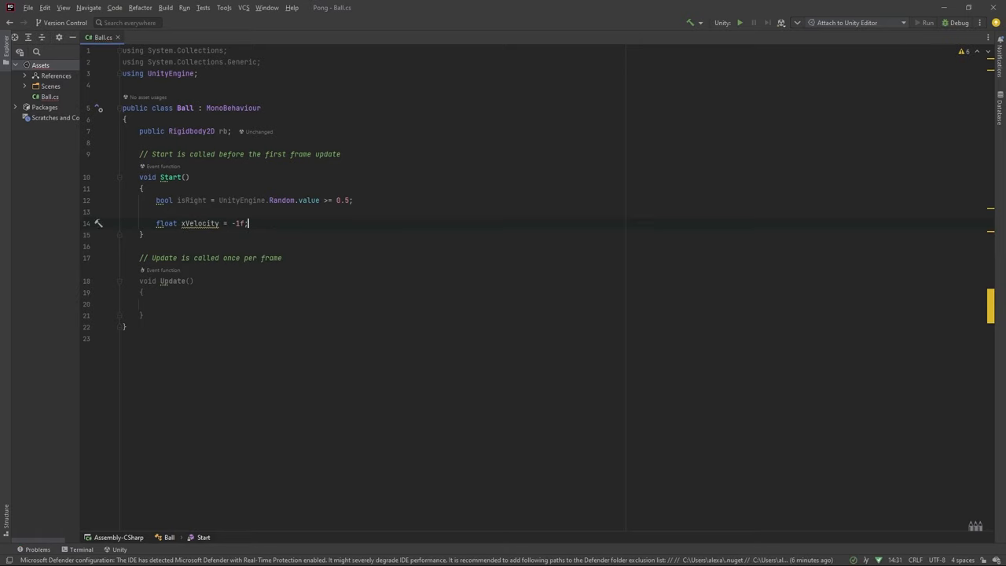
Step: Set xVelocity to 1f and reassign it inside an if (isRight) block
double_click(239, 223)
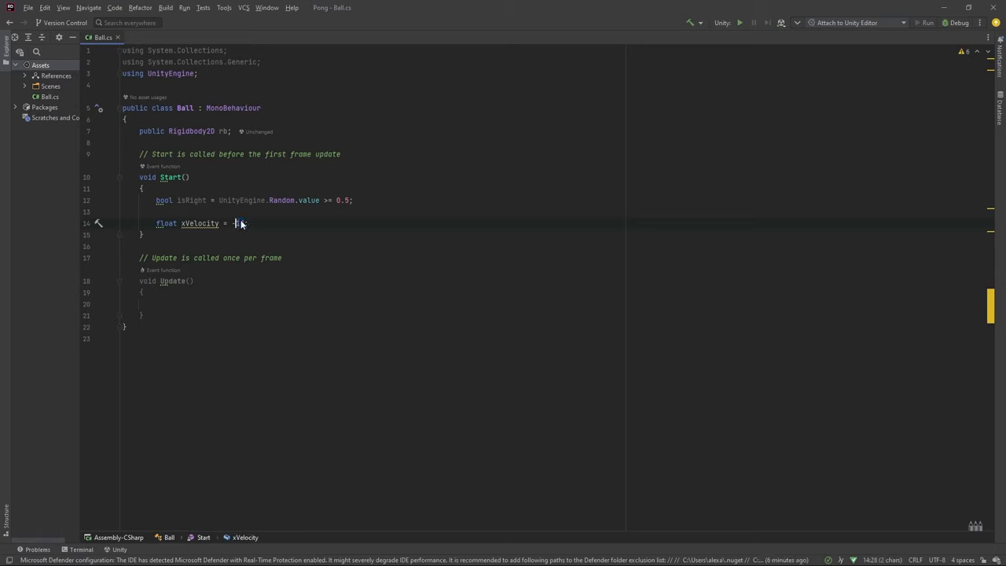
key(End)
key(Return)
text(i)
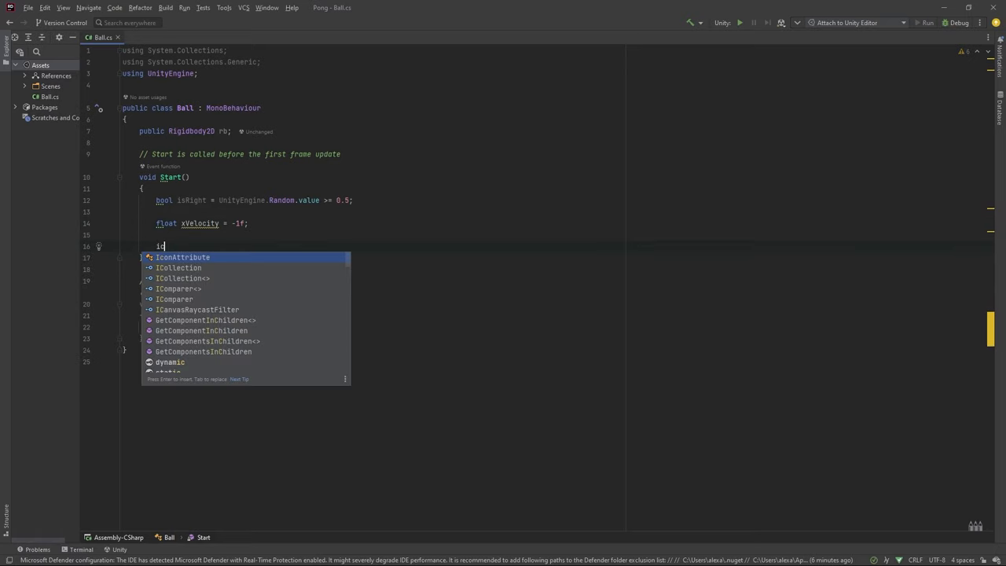
text(f (is)
key(Return)
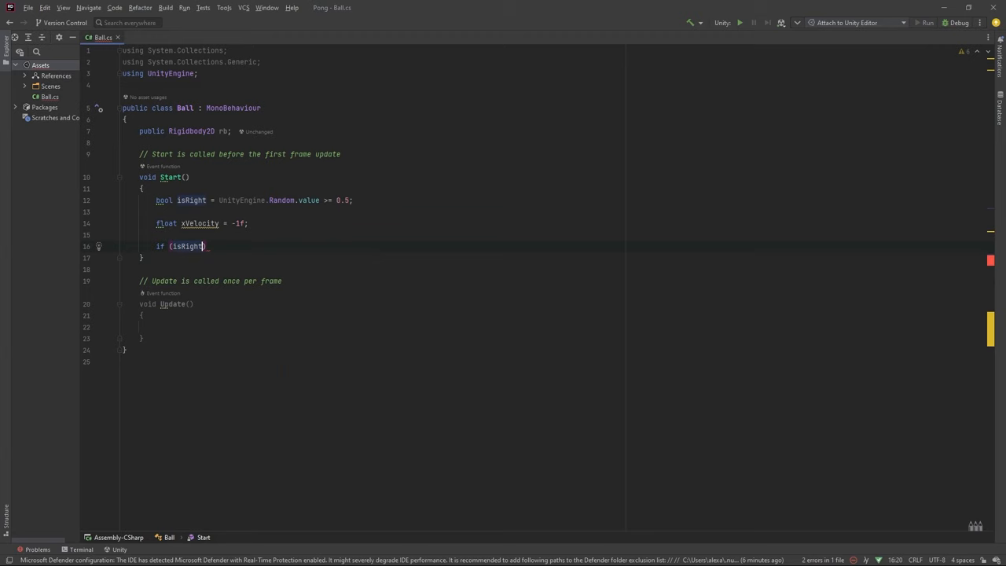
text(== tr)
key(Return)
key(ctrl+shift+Return)
text(x)
key(Return)
text(= )
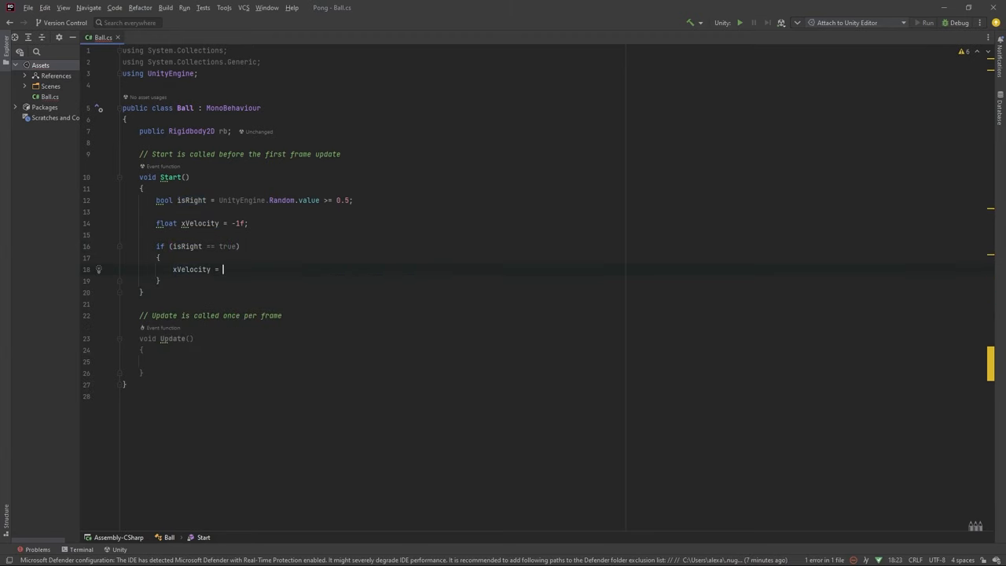
text(1)
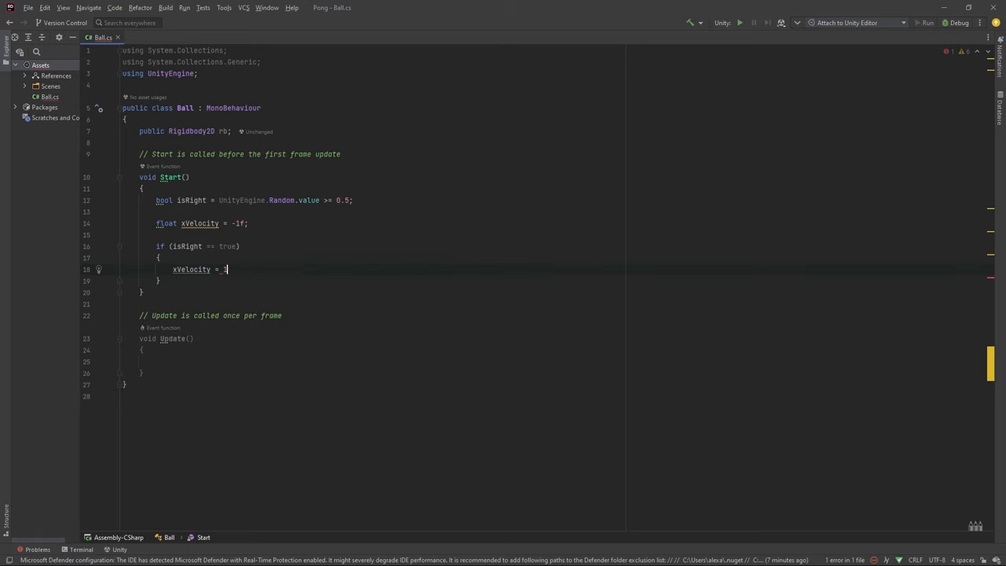
text(;)
key(Down)
key(Return)
key(Return)
key(Return)
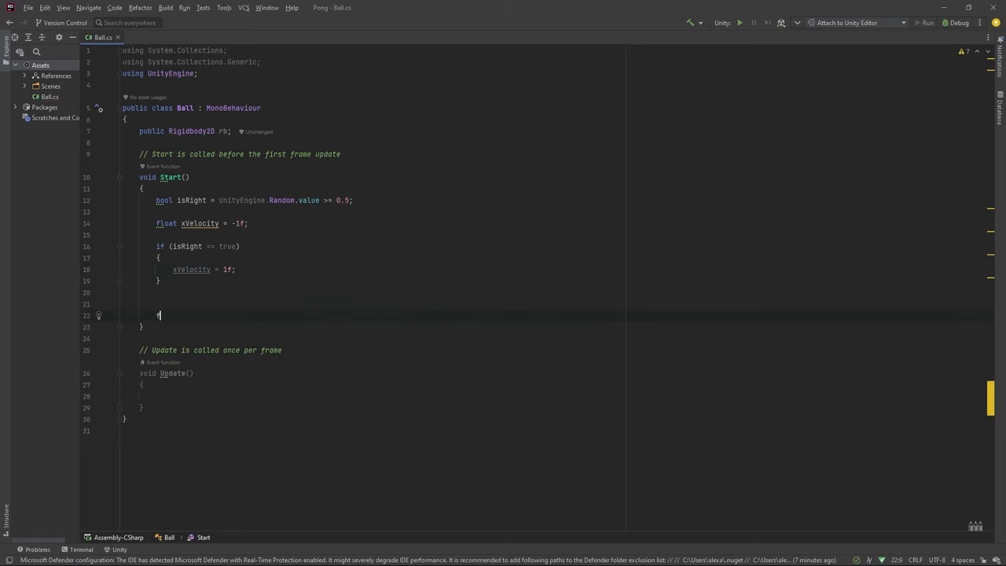
text(loat yV)
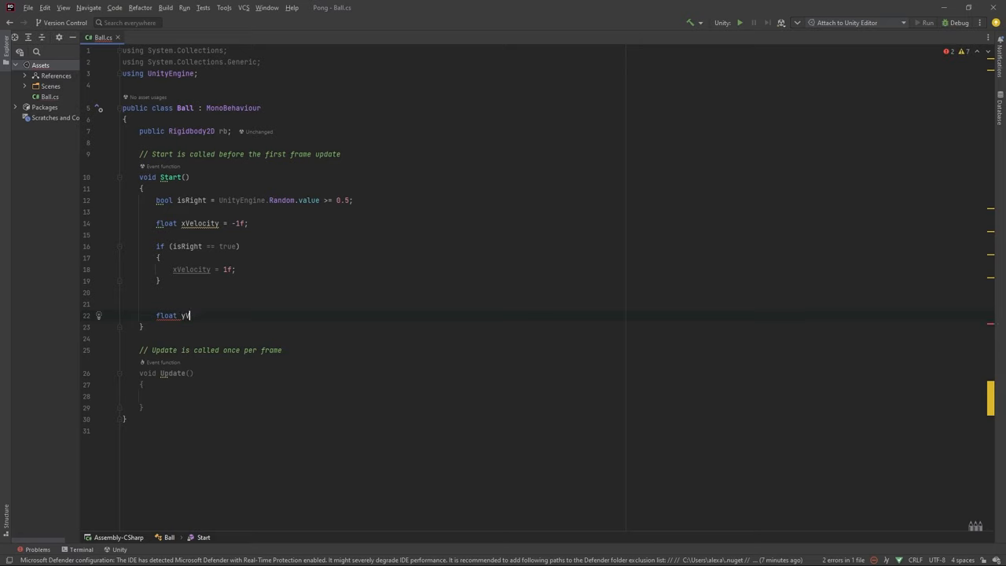
text(elocity = )
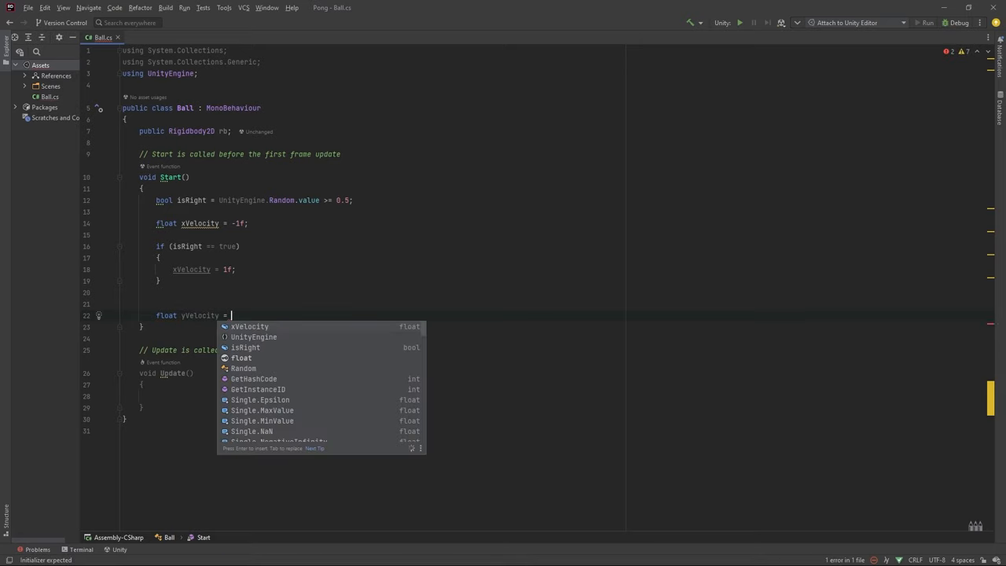
text(UnityEngine.R)
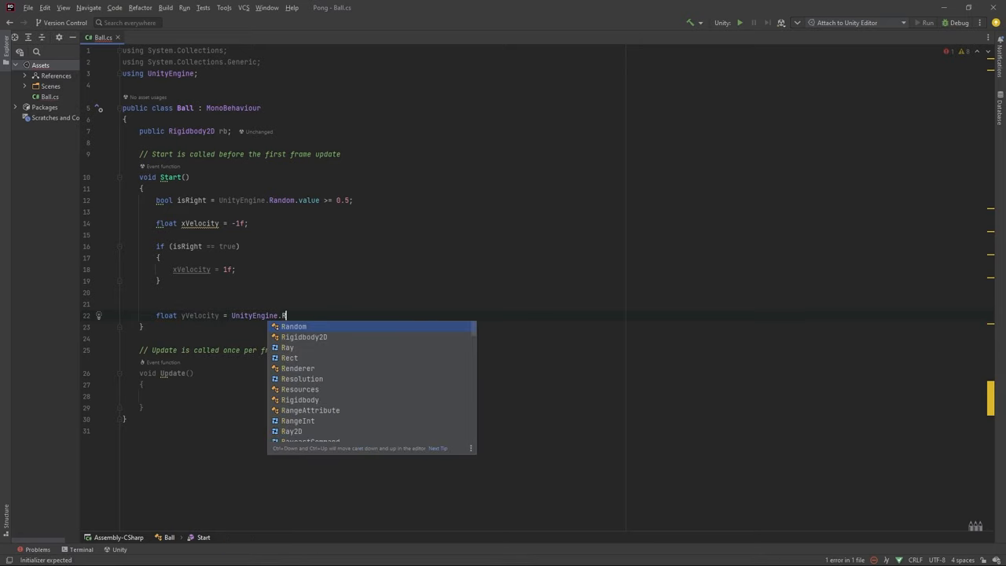
text(andom.Range)
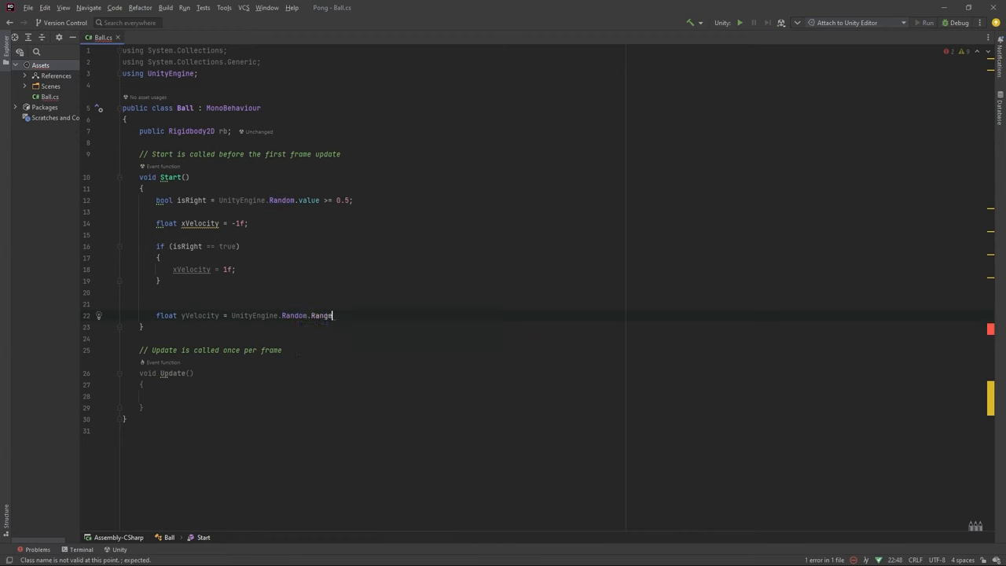
text((-1, )
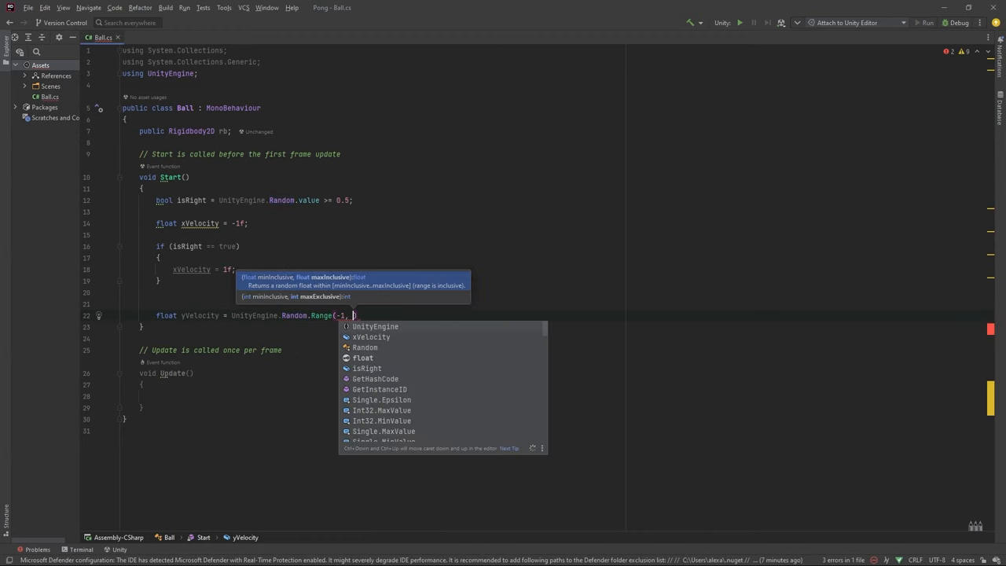
text(1)
text(;)
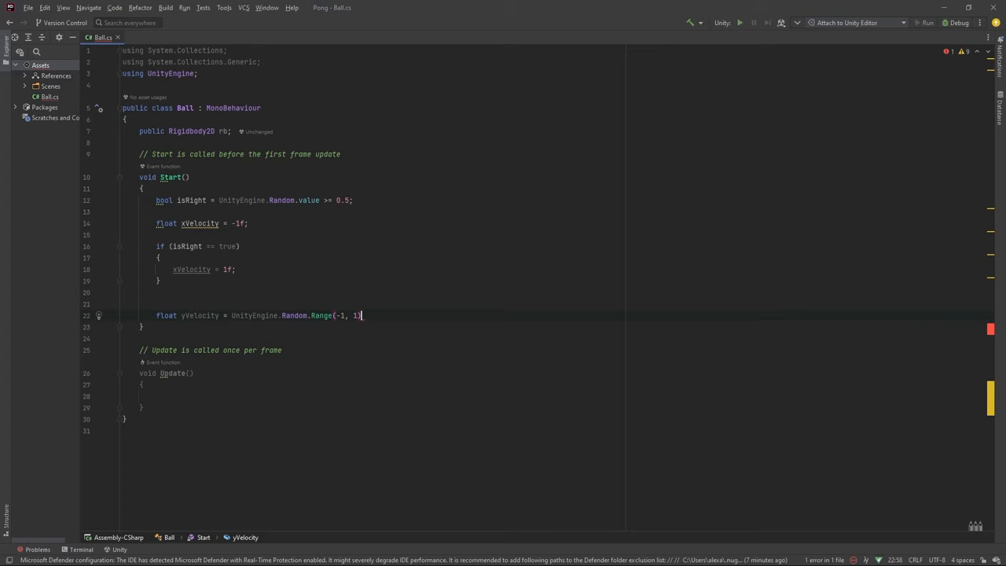
Step: Set yVelocity = Random.Range(-1, 1) and rb.velocity = new Vector2(xVelocity, yVelocity)
key(Return)
key(Return)
key(Return)
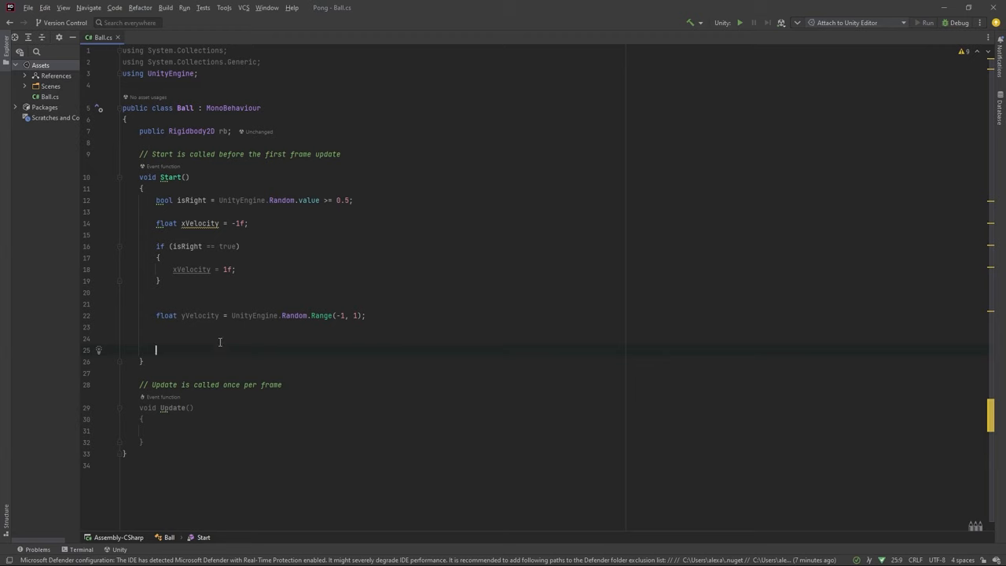
text(rb.)
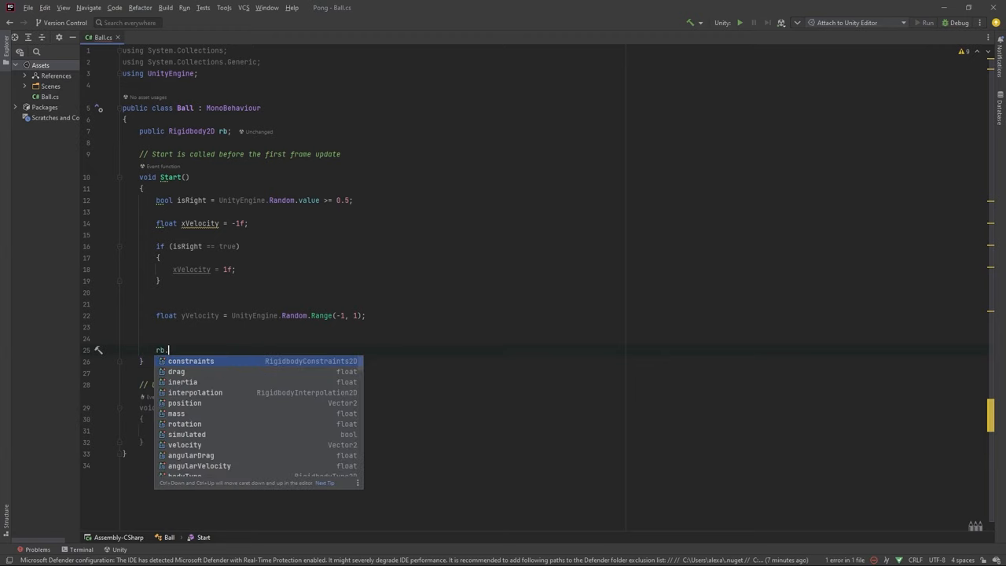
text(velocity = new)
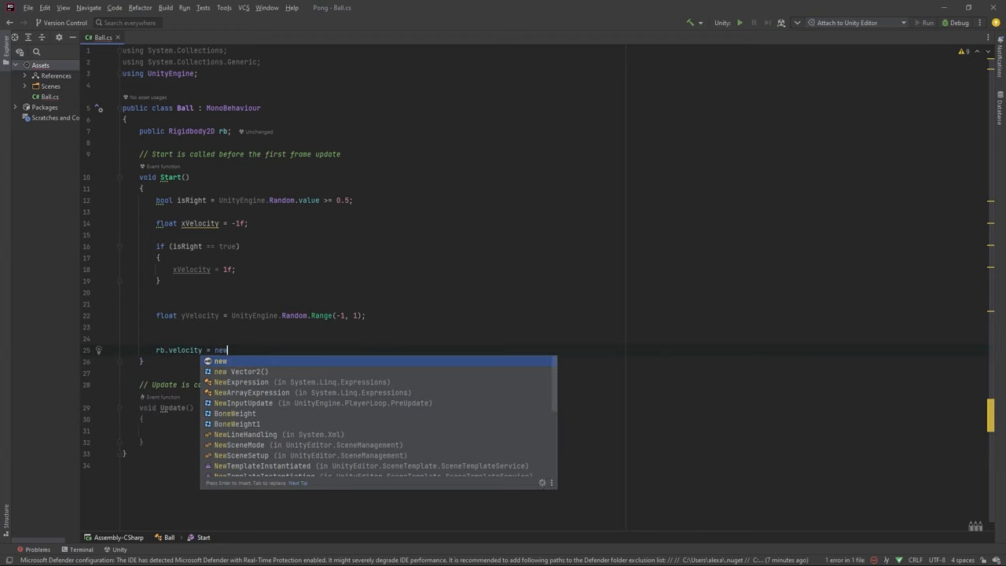
key(Down)
key(Return)
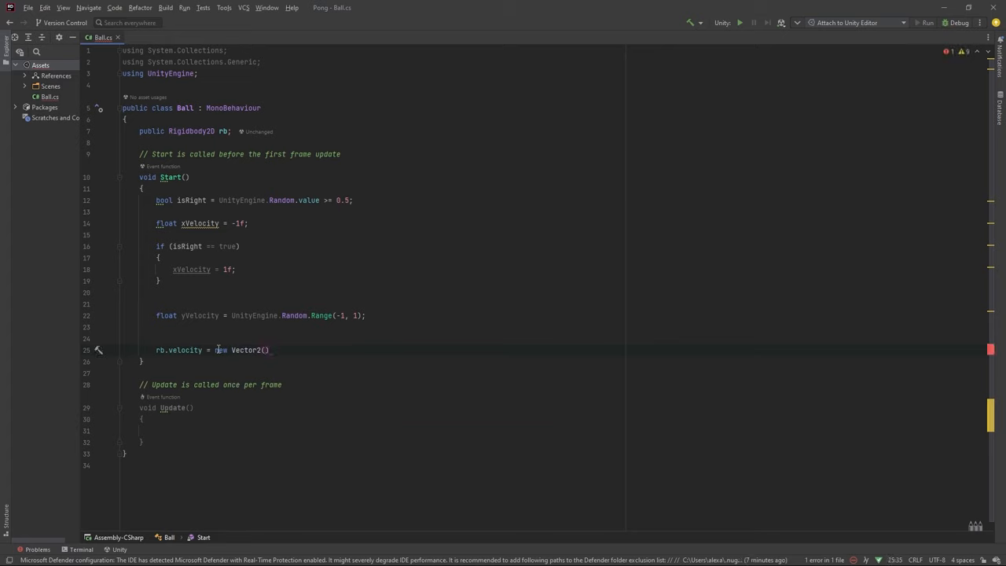
key(Left)
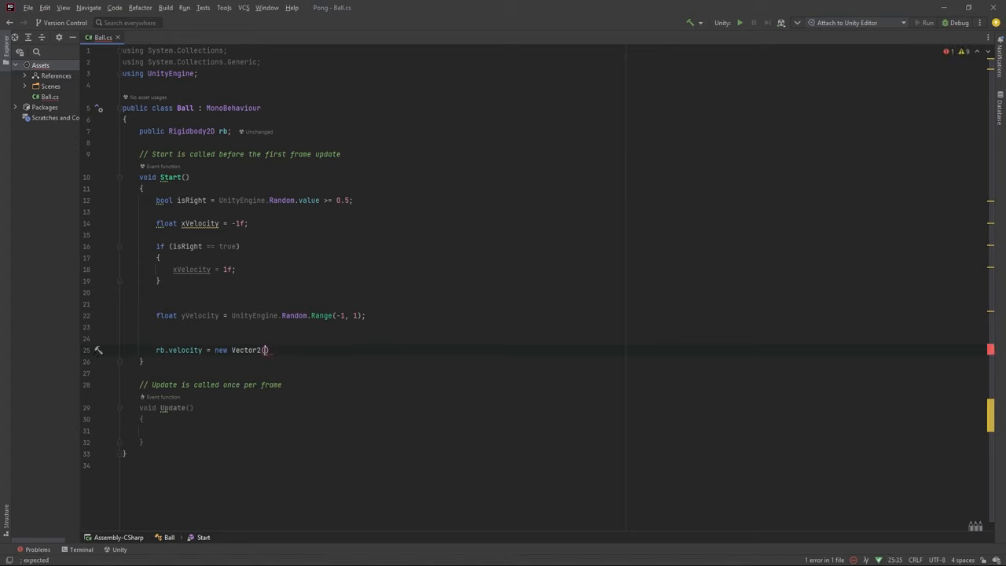
text(xV)
key(Return)
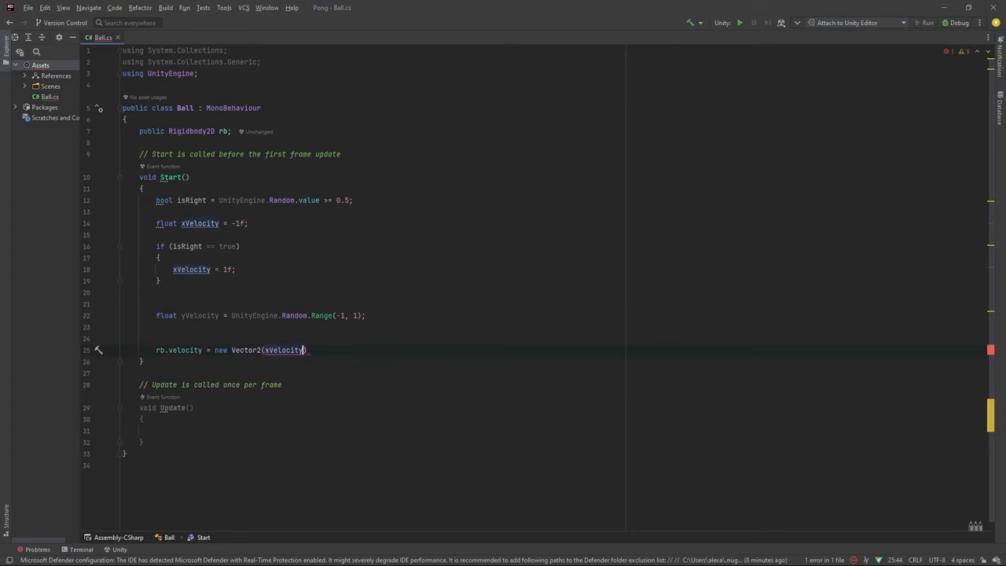
text(, yV)
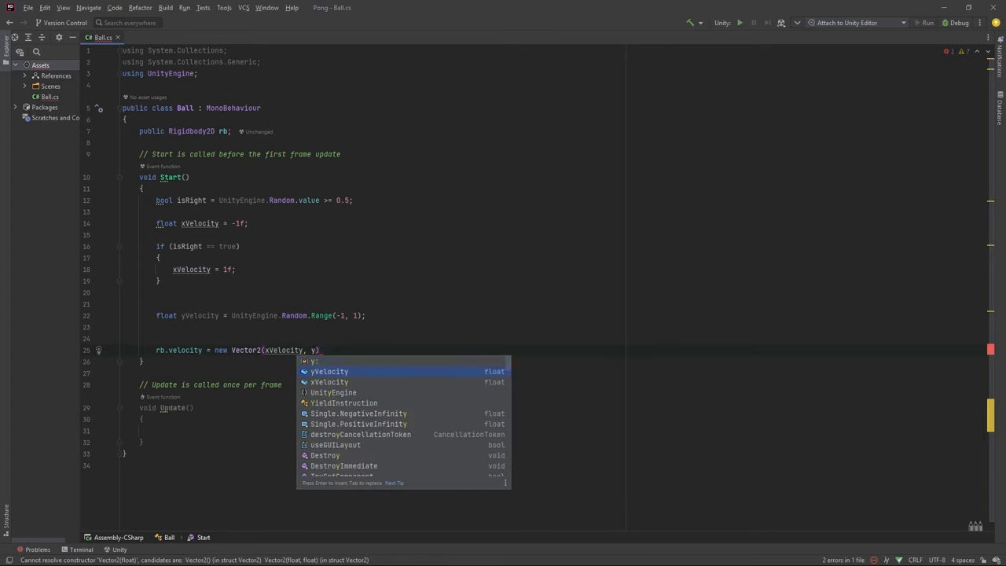
key(Return)
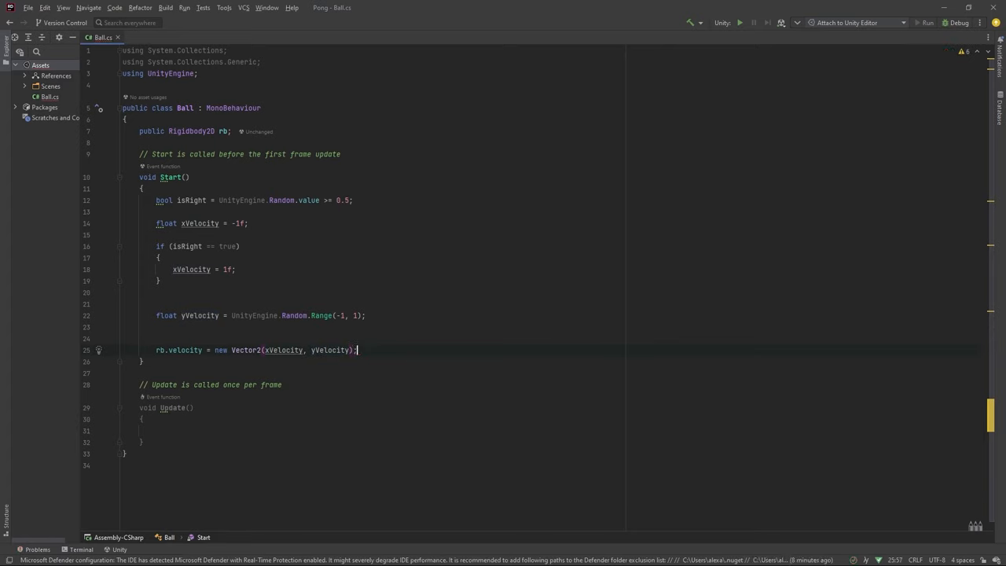
Step: Play-test the ball in Unity and return to the Ball script
key(alt+Tab)
click(485, 30)
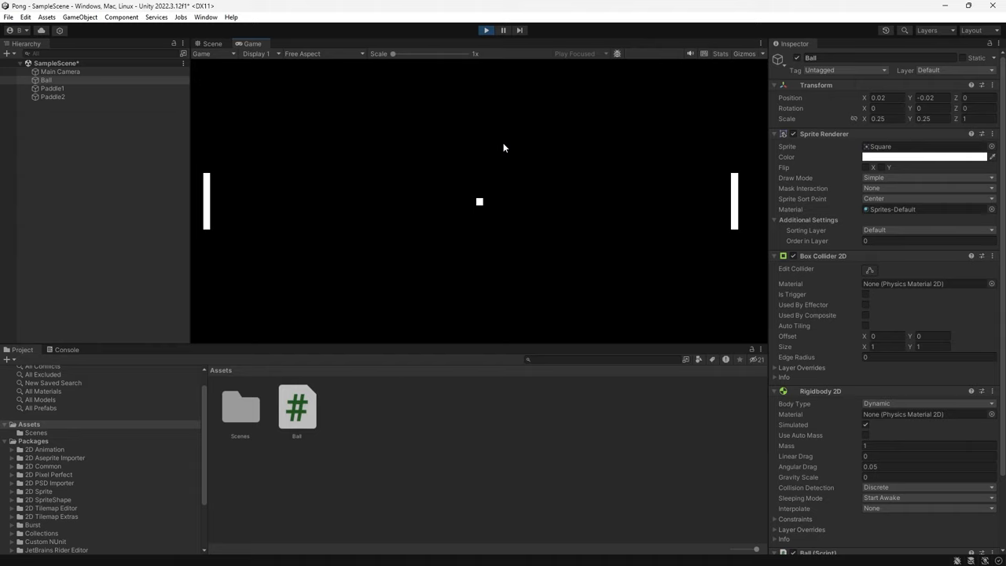
key(alt+Tab)
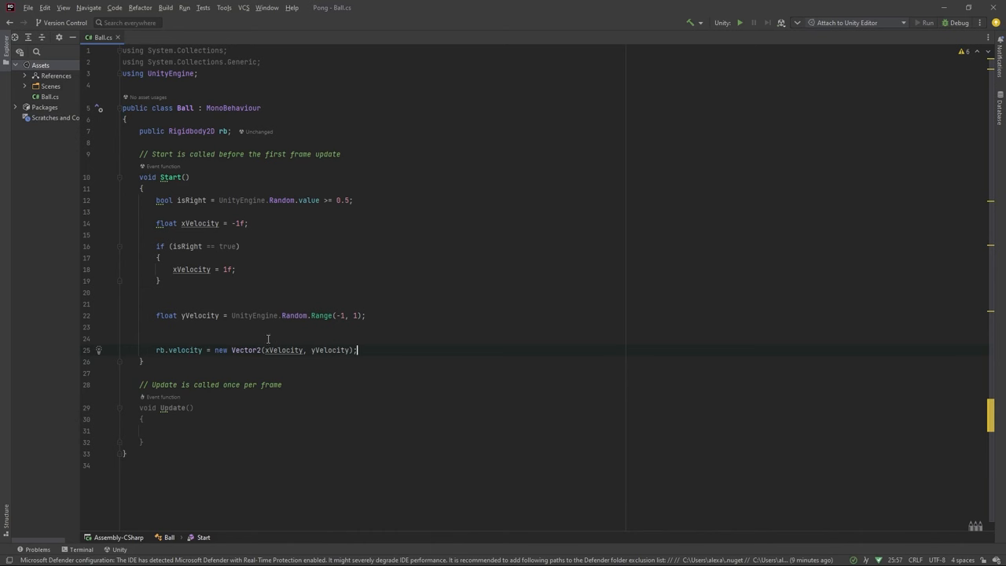
Step: Add public float startingSpeed and multiply both Vector2 velocity components by it
click(234, 130)
key(Return)
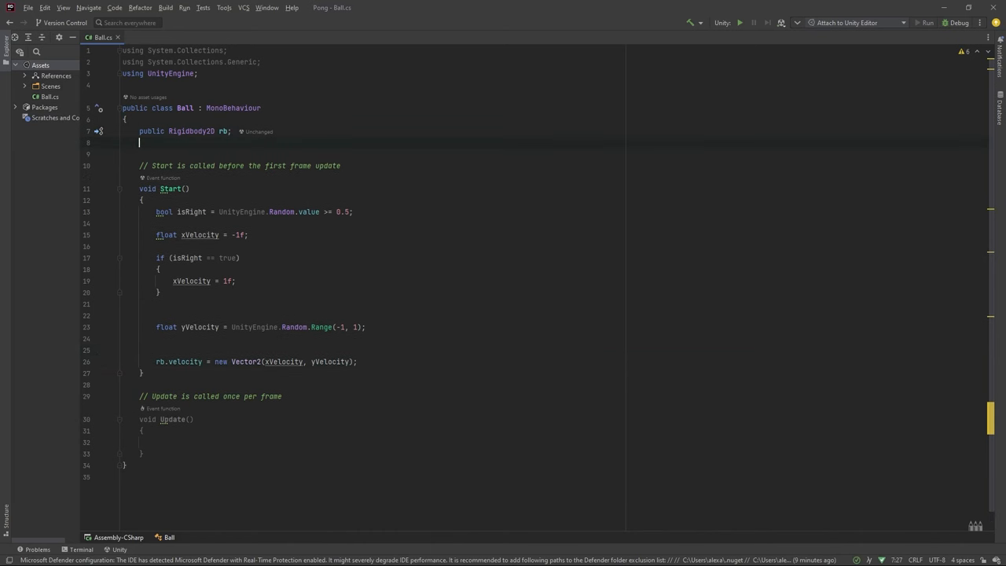
text(public floa)
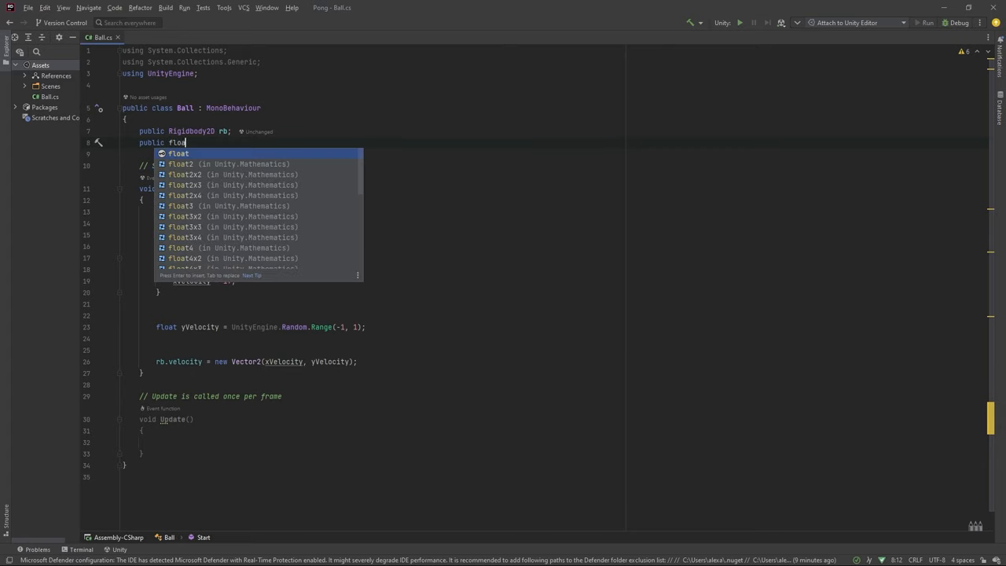
text(t starting)
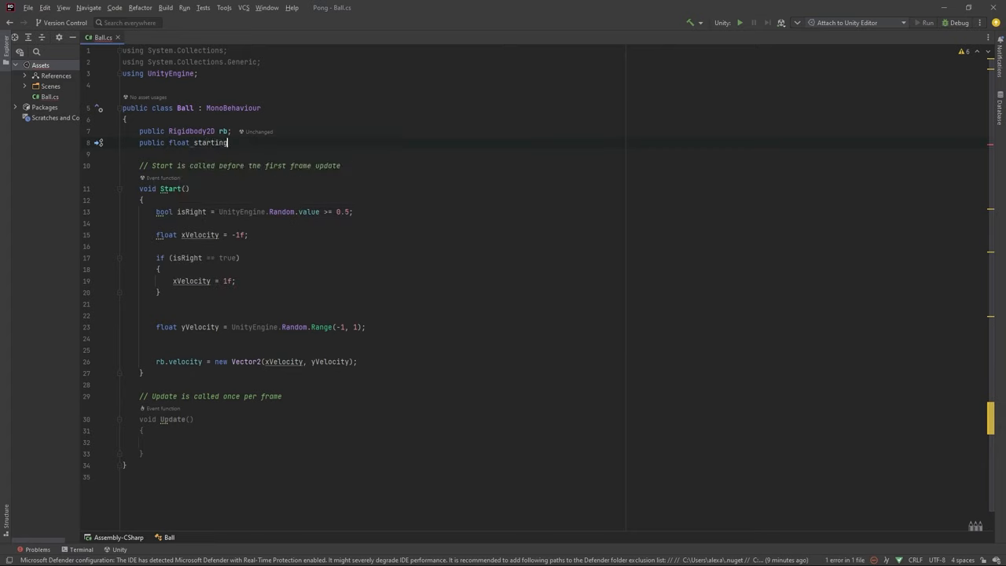
text(Speed;)
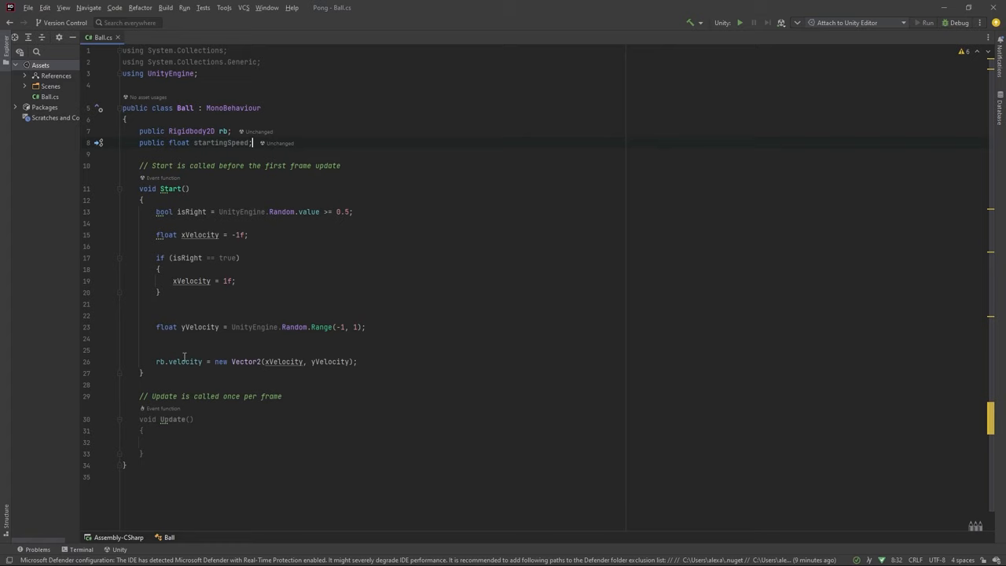
click(302, 361)
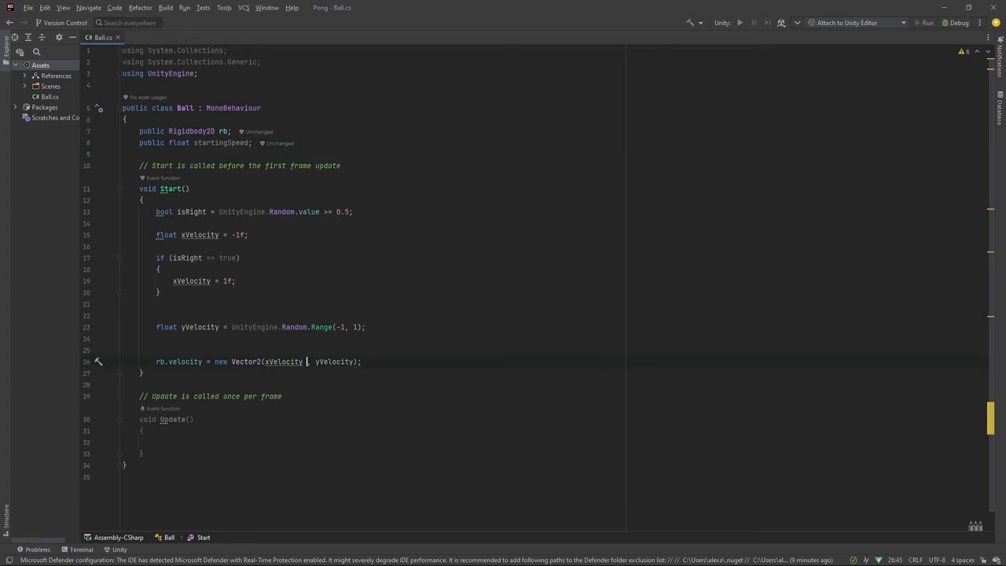
text(* s)
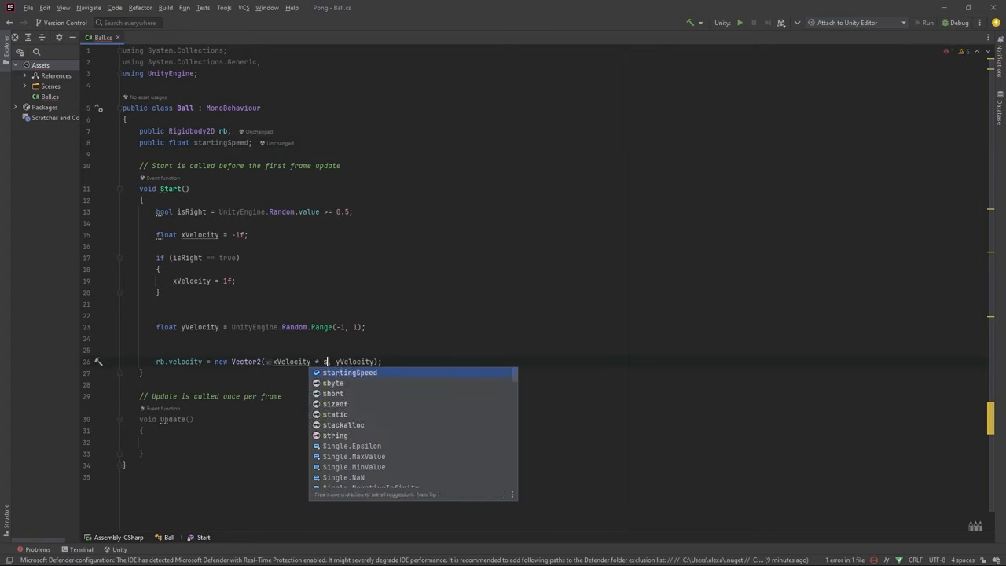
key(Return)
key(Right)
key(Right)
key(Right)
key(Right)
key(Right)
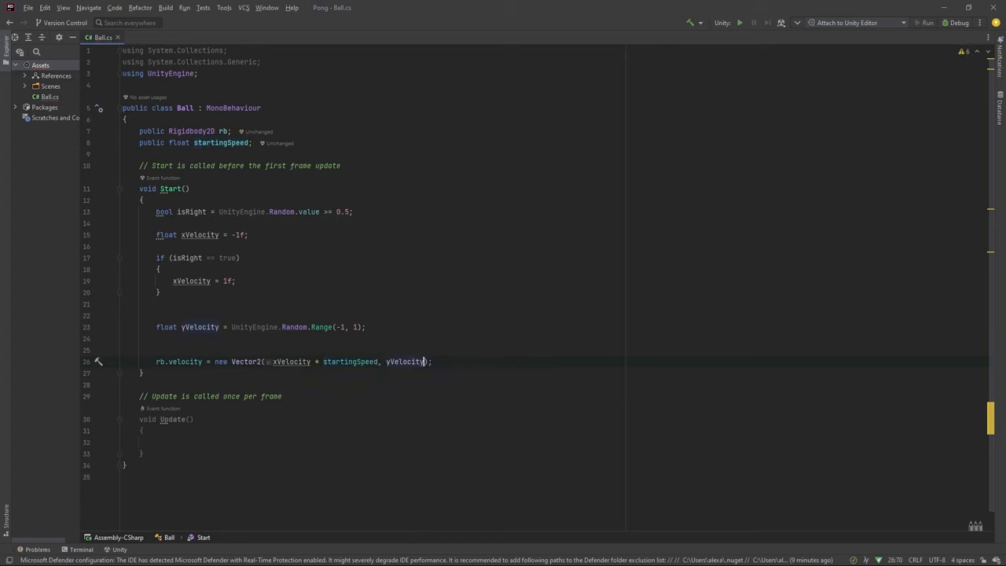
text(* s)
key(Return)
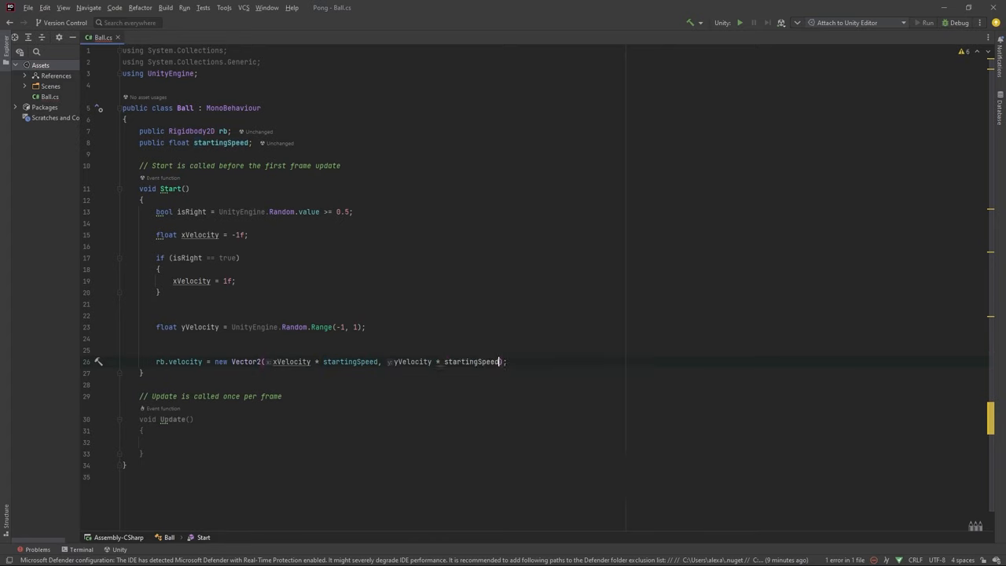
Step: Set the Ball's Starting Speed to 5 and play-test it launching toward the left paddle
key(alt+Tab)
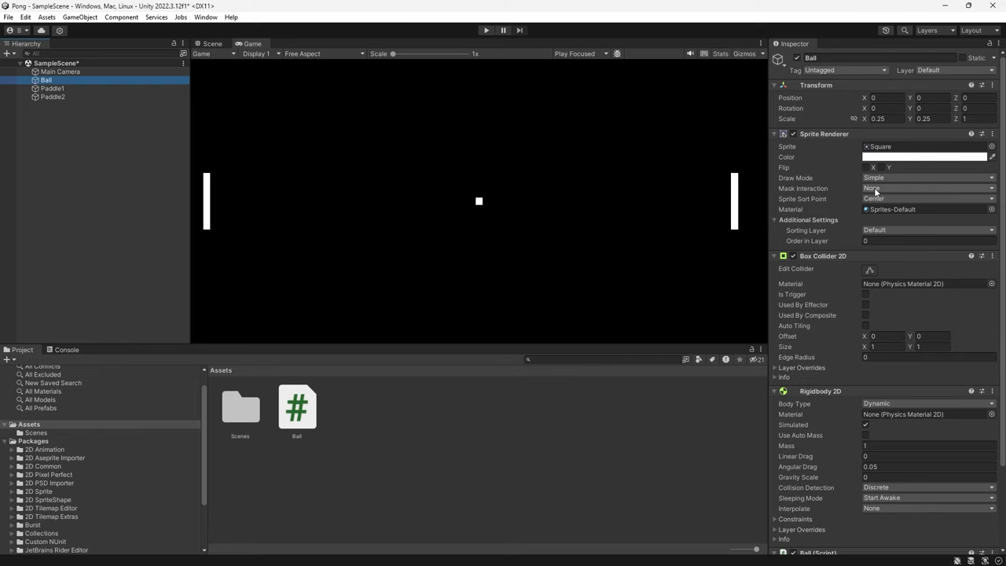
scroll(874, 187, down, 3)
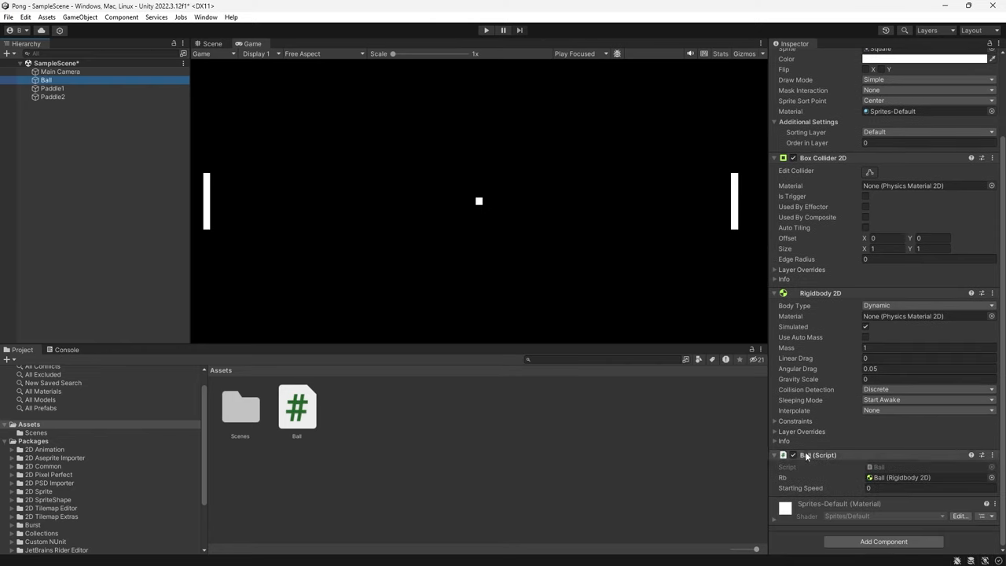
click(808, 487)
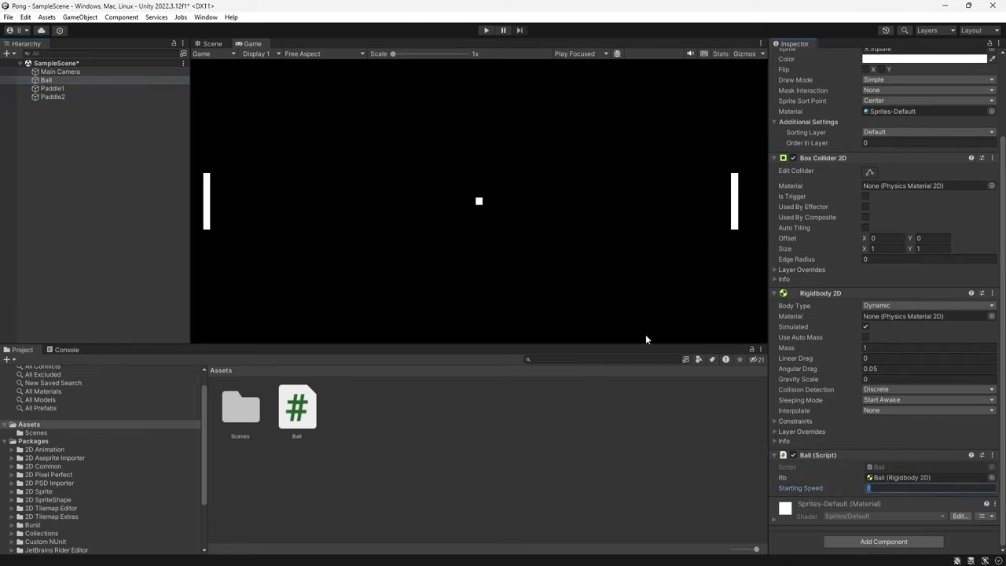
click(930, 488)
text(5)
key(ctrl+p)
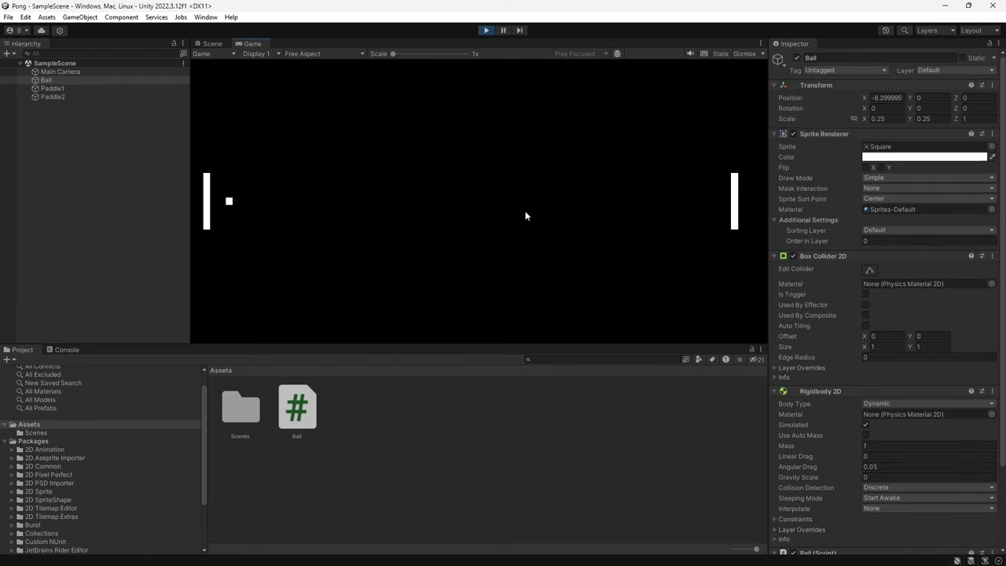
key(ctrl+p)
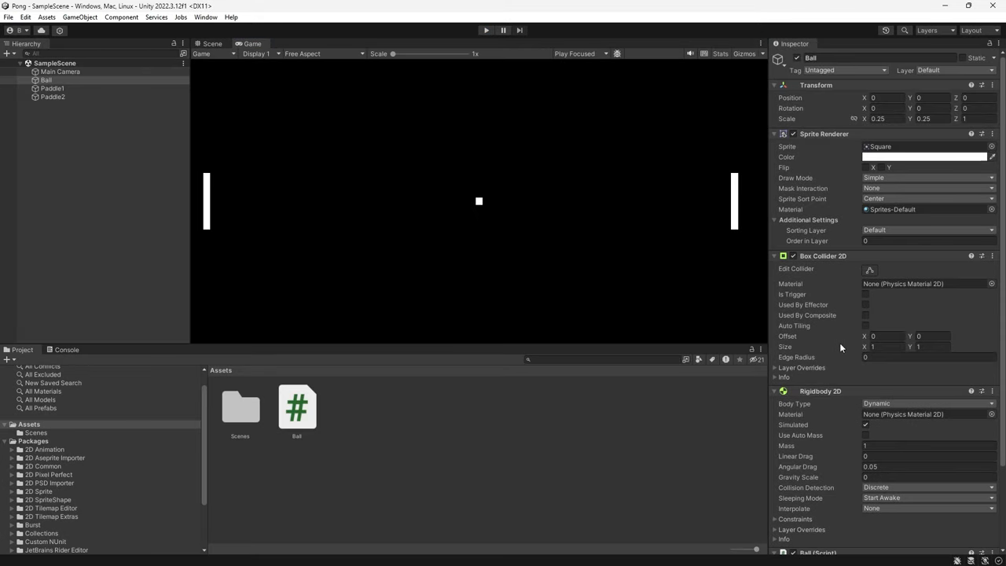
scroll(865, 362, down, 2)
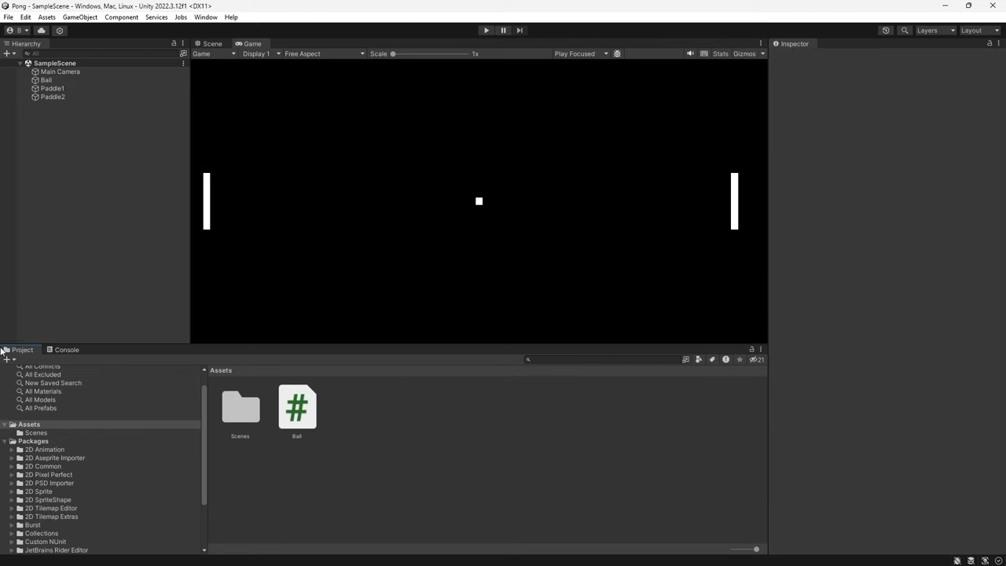
Step: Create a Physics Material 2D asset named Bouncy with Bounciness 1 and Friction 0
right_click(409, 431)
mouse_move(472, 131)
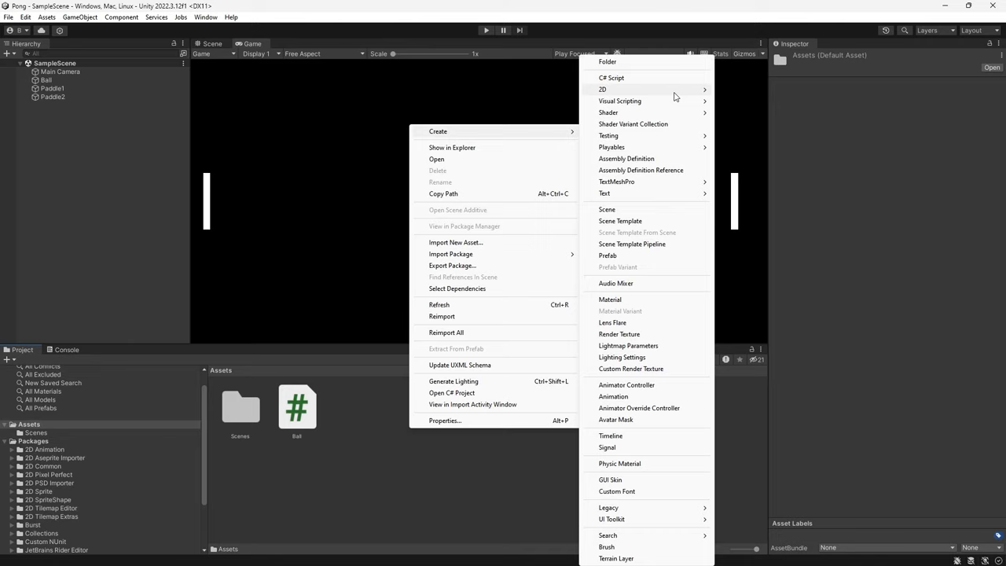
mouse_move(652, 89)
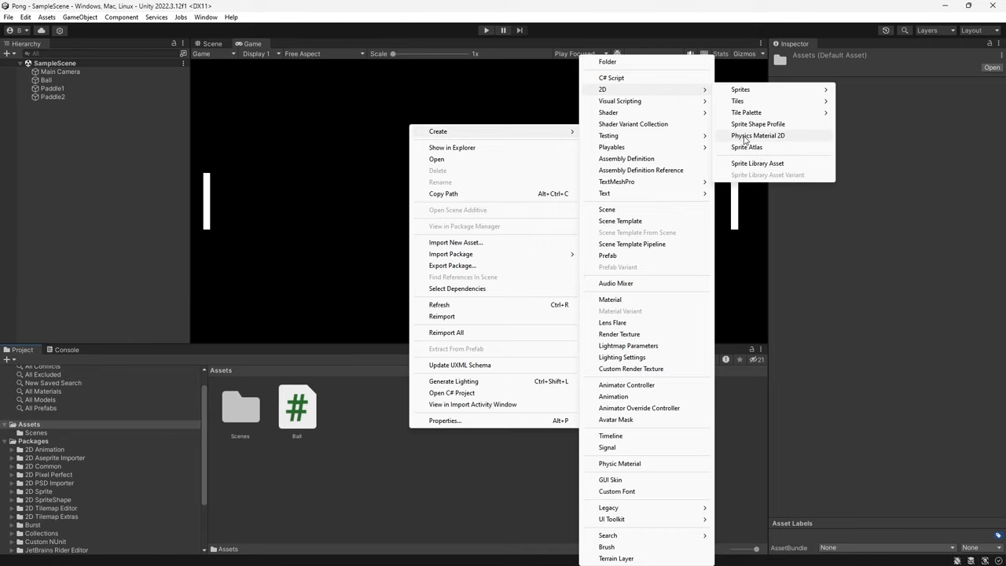
click(737, 136)
text(Z)
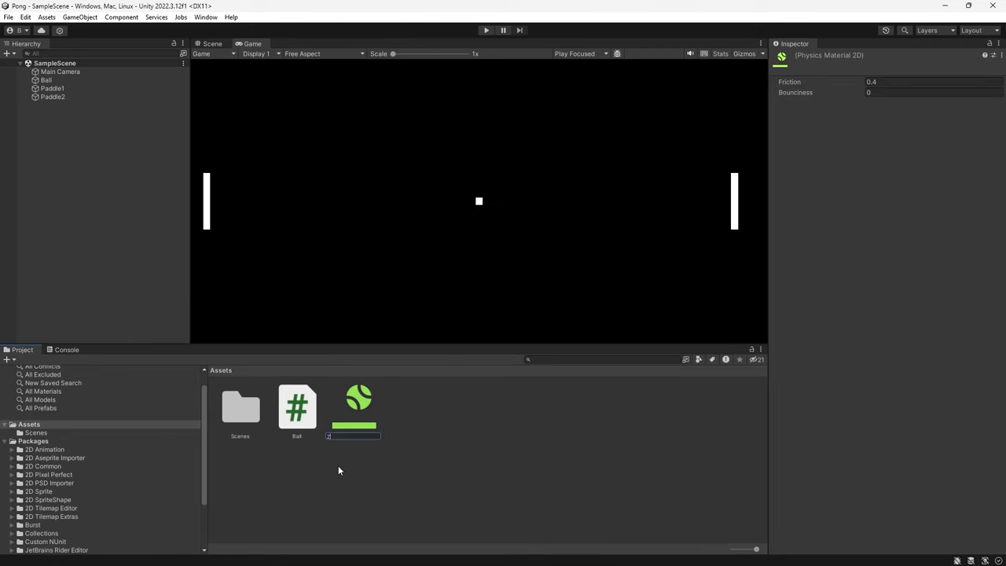
text(ncy)
key(Return)
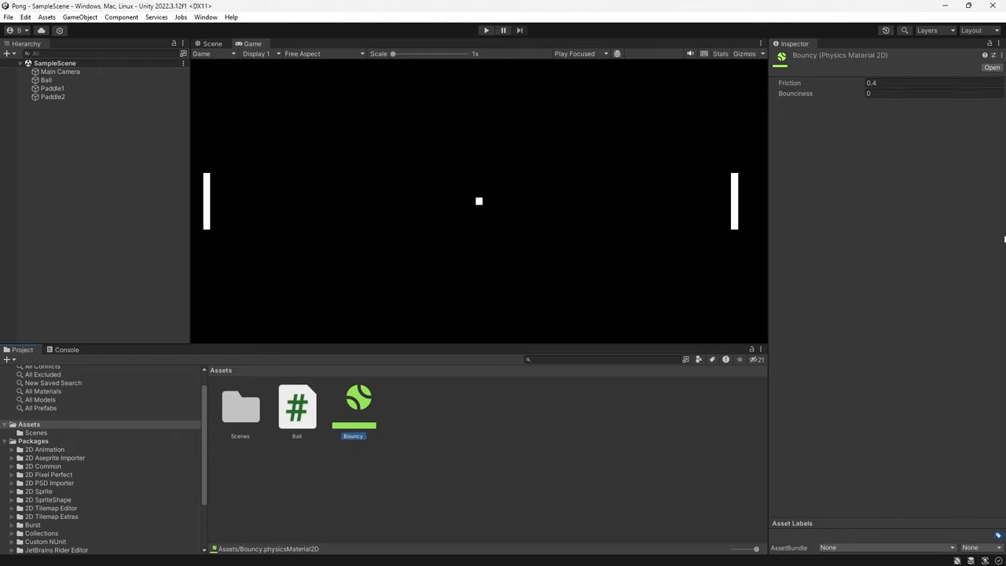
click(880, 93)
text(1)
click(879, 83)
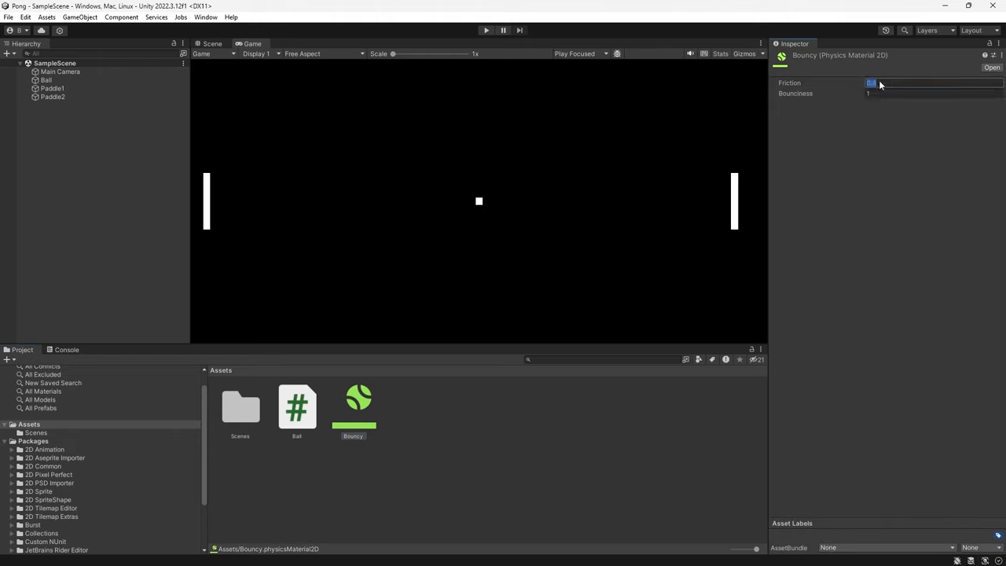
text(0)
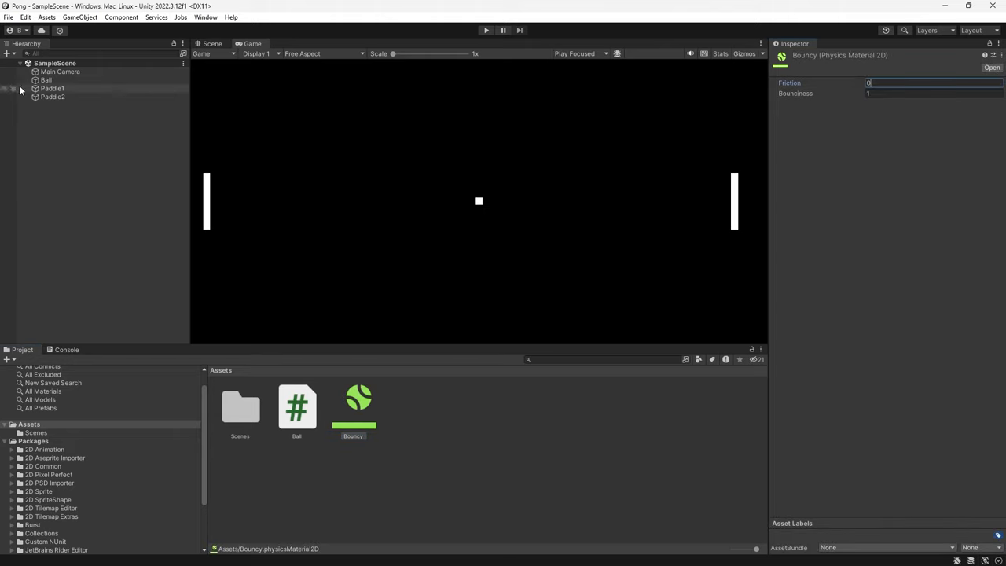
Step: Assign Bouncy to the Ball's Rigidbody 2D and Box Collider 2D materials and play-test the bounce
click(36, 79)
mouse_move(360, 405)
mouse_down()
mouse_move(354, 411)
mouse_move(874, 417)
mouse_up()
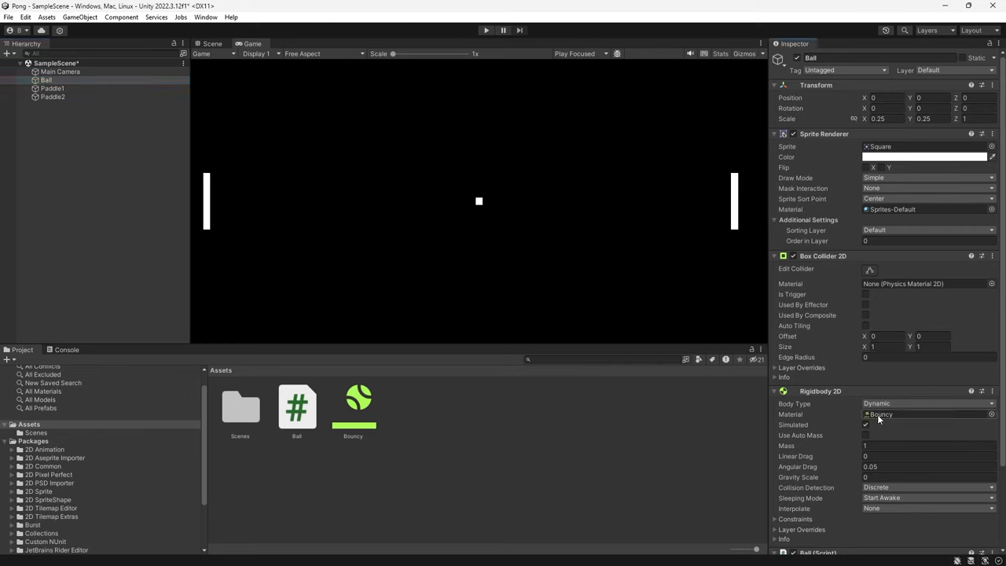
drag(354, 401, 869, 287)
click(486, 30)
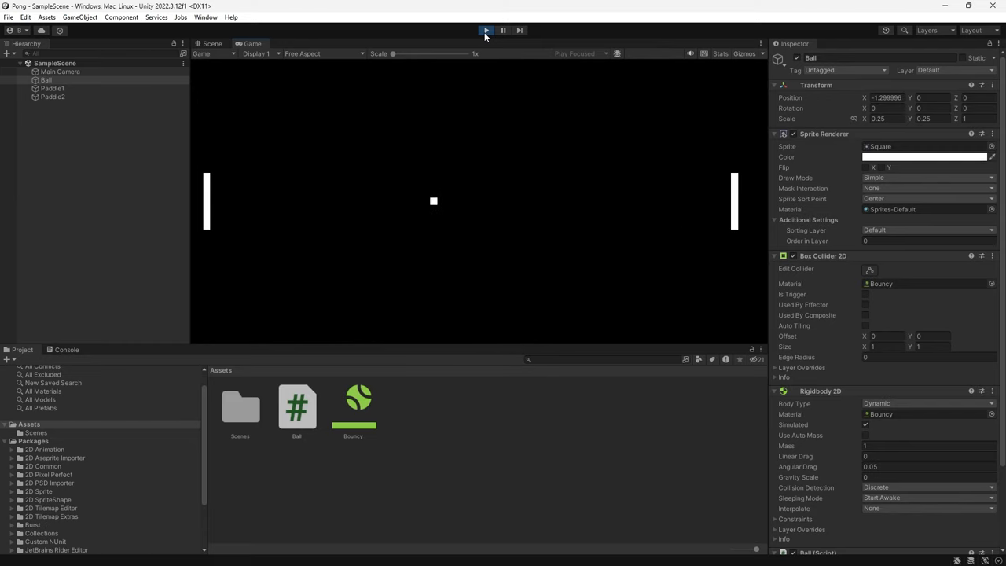
click(485, 31)
click(47, 89)
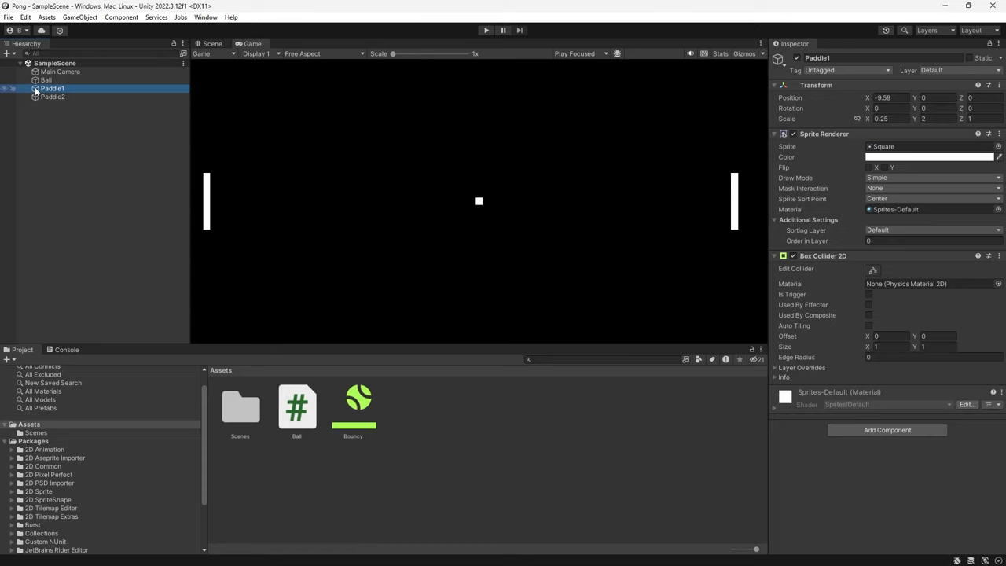
Step: Add a new script component named P1 to Paddle1 via Create and Add
click(861, 432)
click(853, 560)
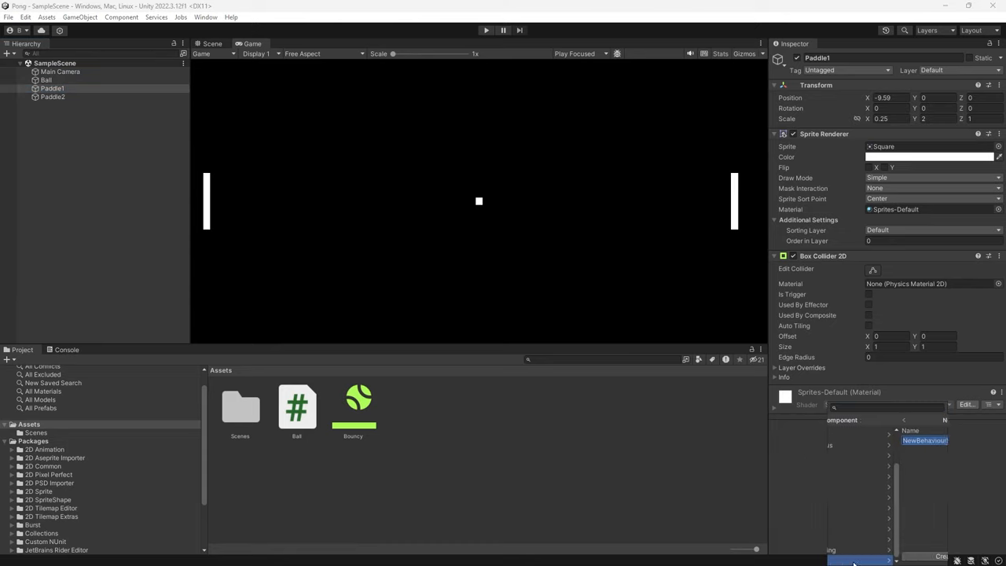
text(P)
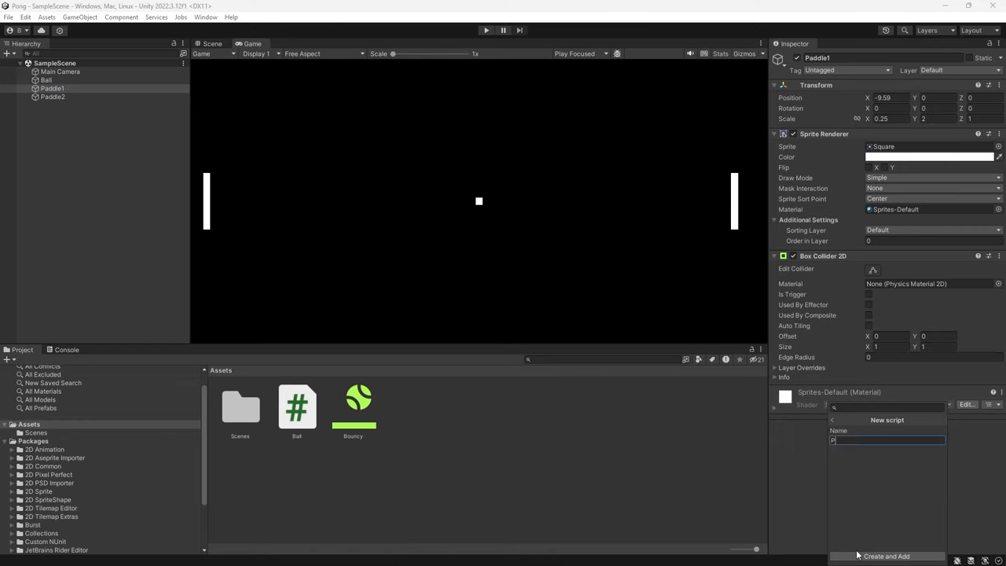
text(l)
click(858, 556)
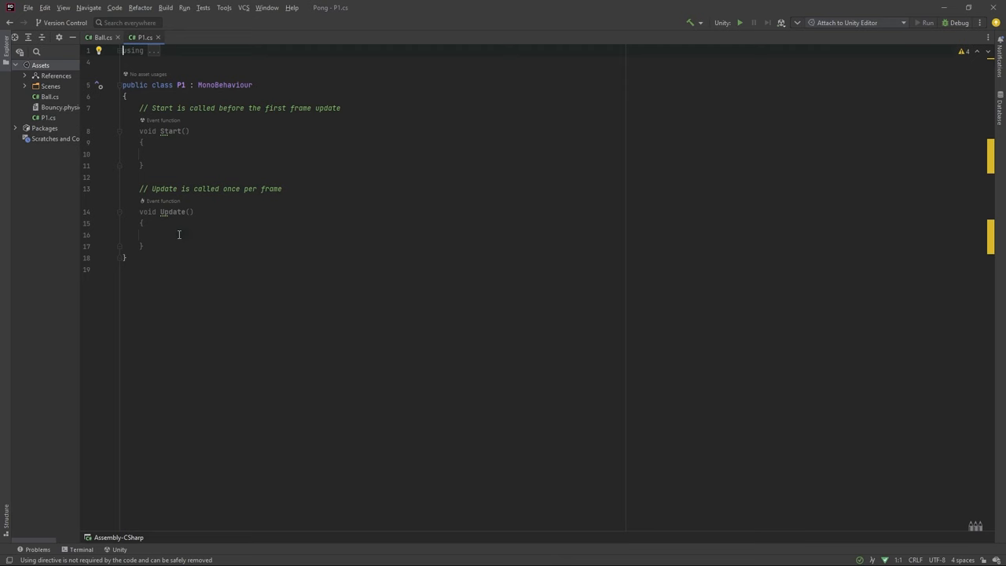
Step: In Update, declare isPressingUp = Input.GetKey(KeyCode.W) and isPressingDown = Input.GetKey(KeyCode.S)
click(179, 235)
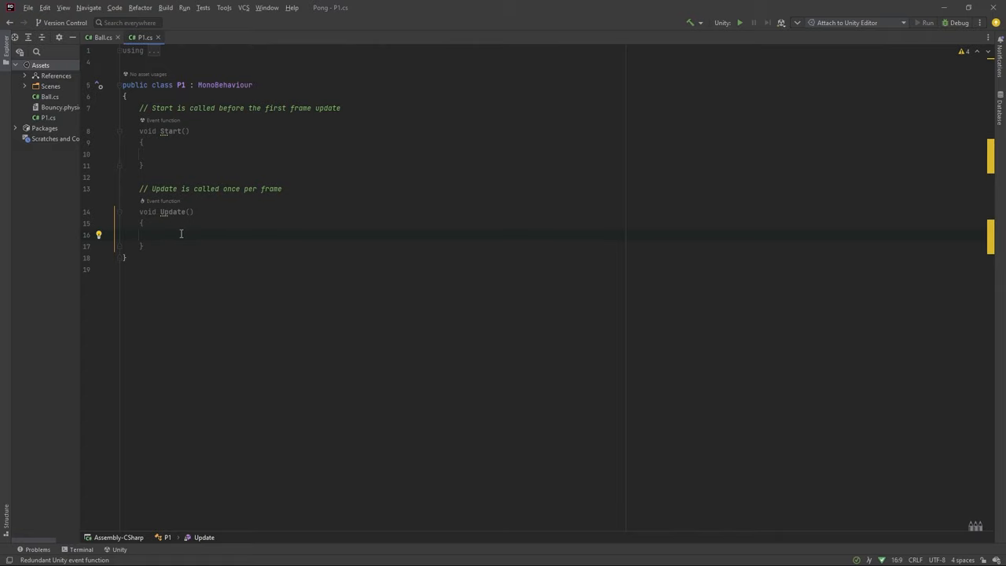
text(boo)
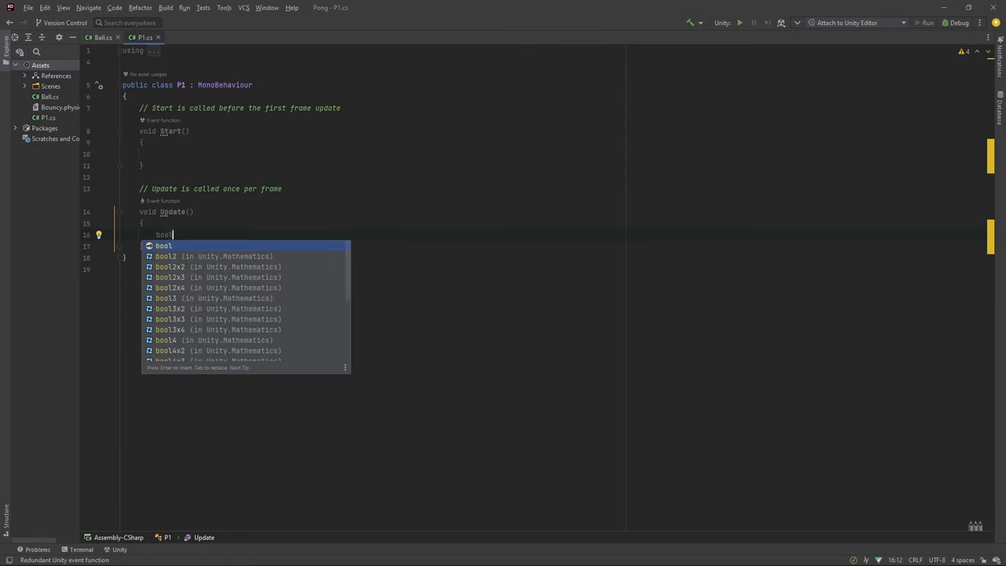
text(l isPressin)
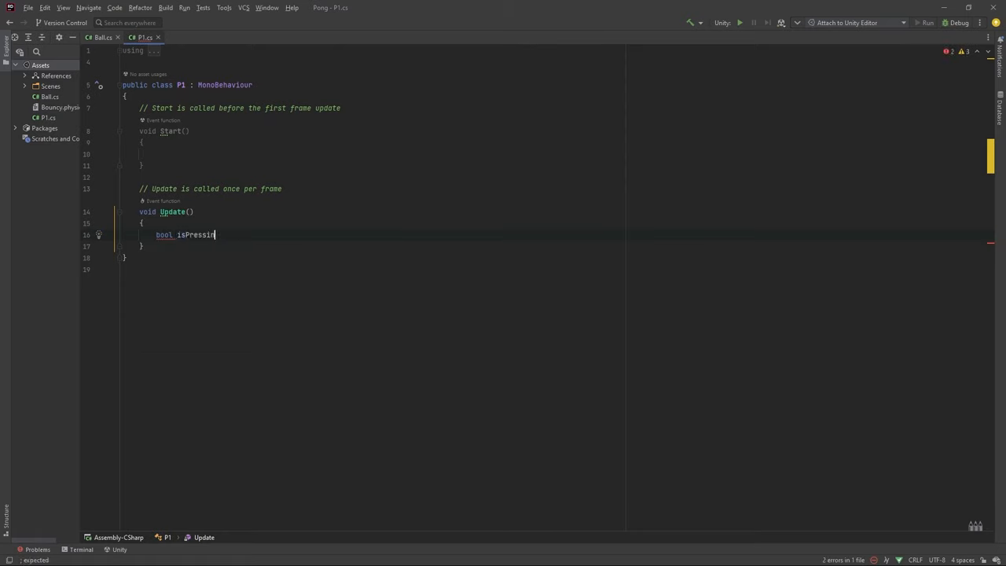
text(gUp = )
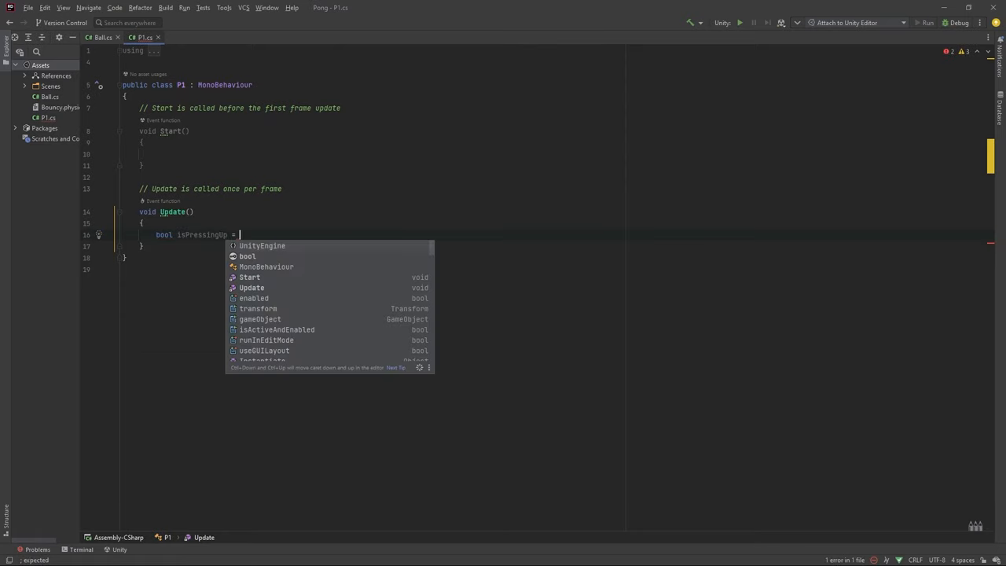
text(Input.GetB)
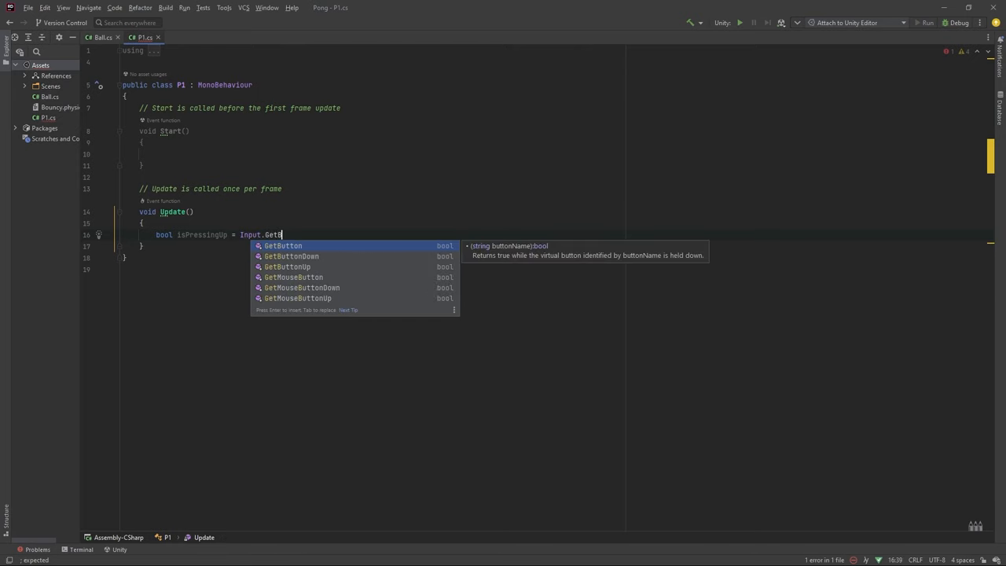
key(BackSpace)
text(K)
key(Return)
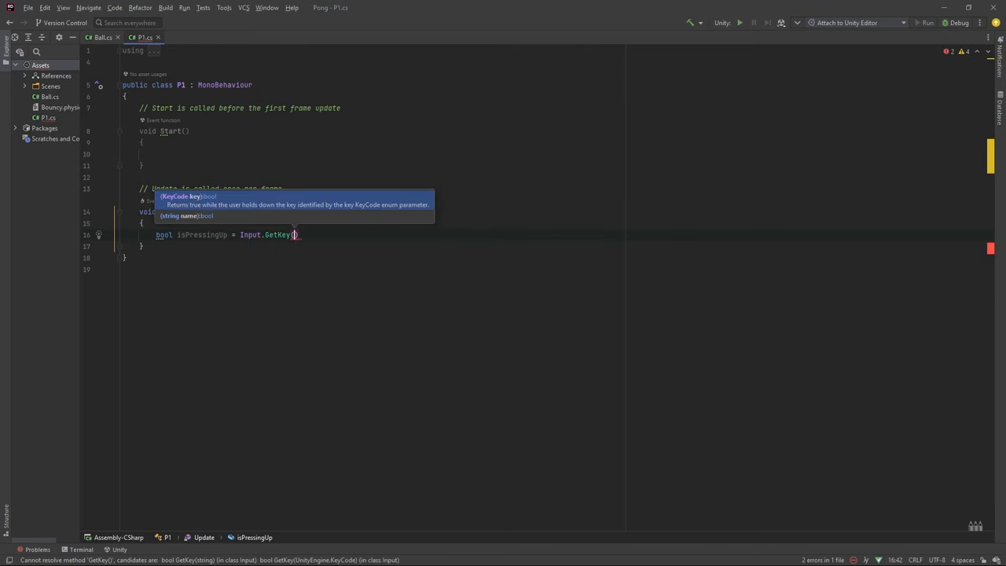
text(KeyCode.W))
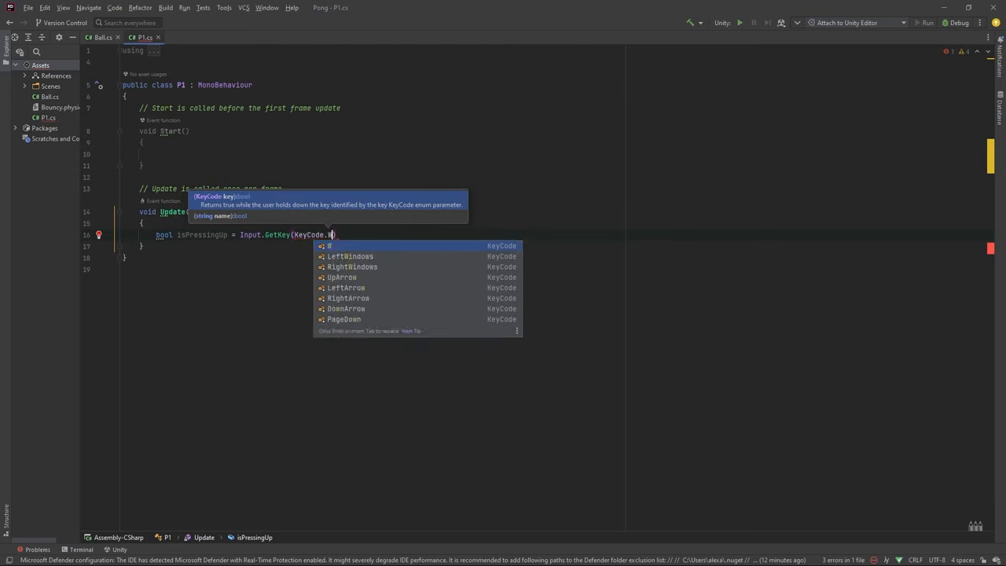
text(;)
key(Return)
text(bo)
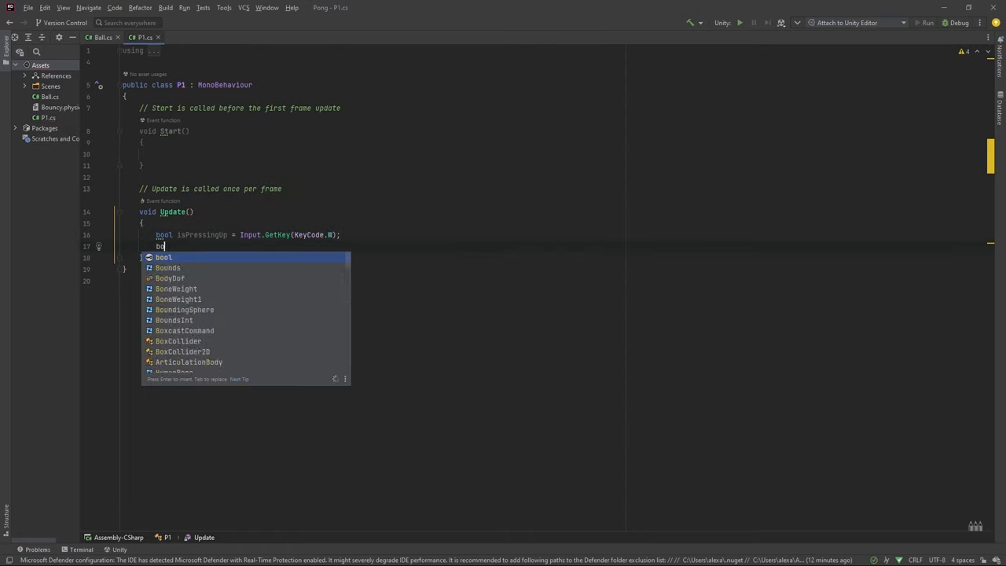
text(ol isPres)
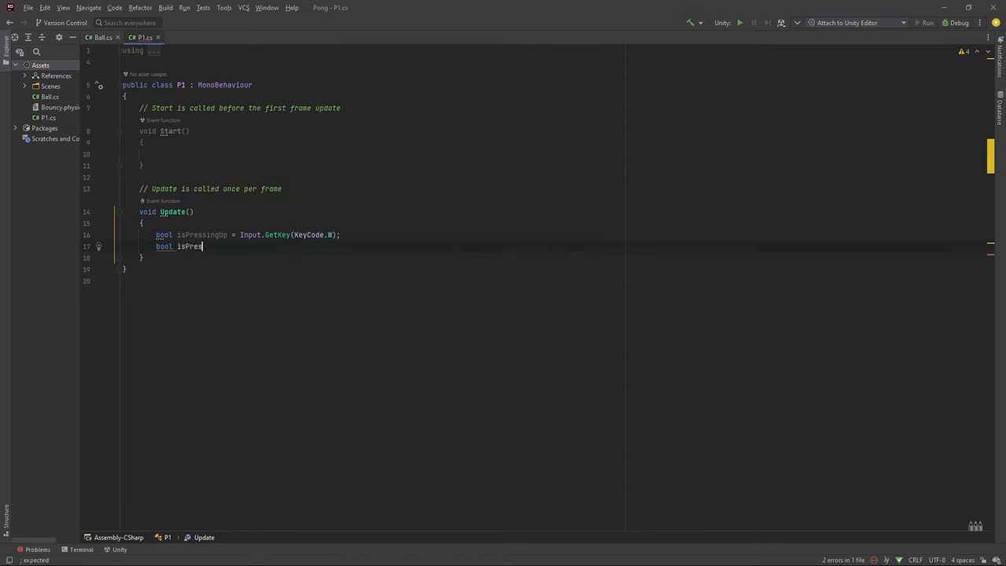
text(singDown = )
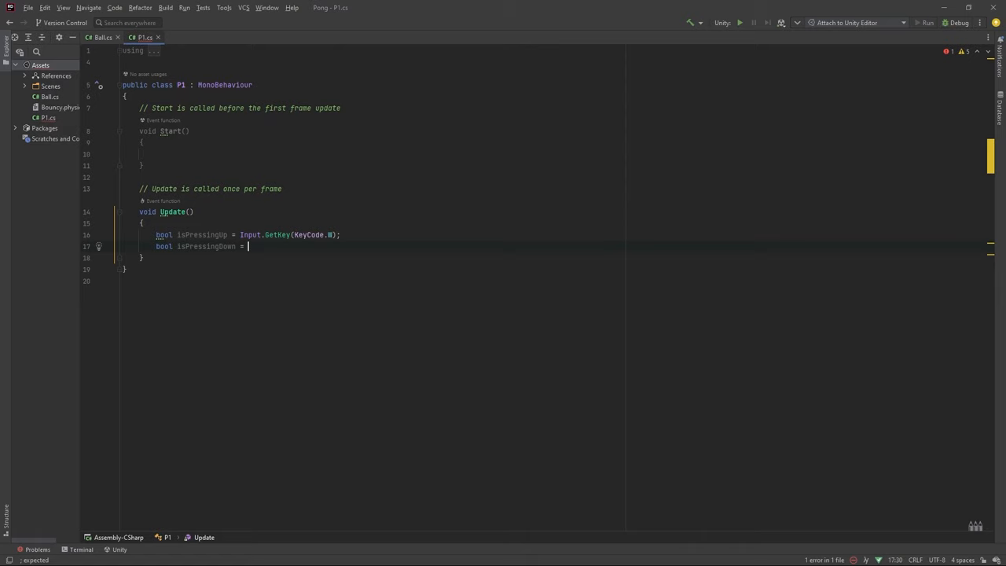
text(Input)
text(.GetKey(Key)
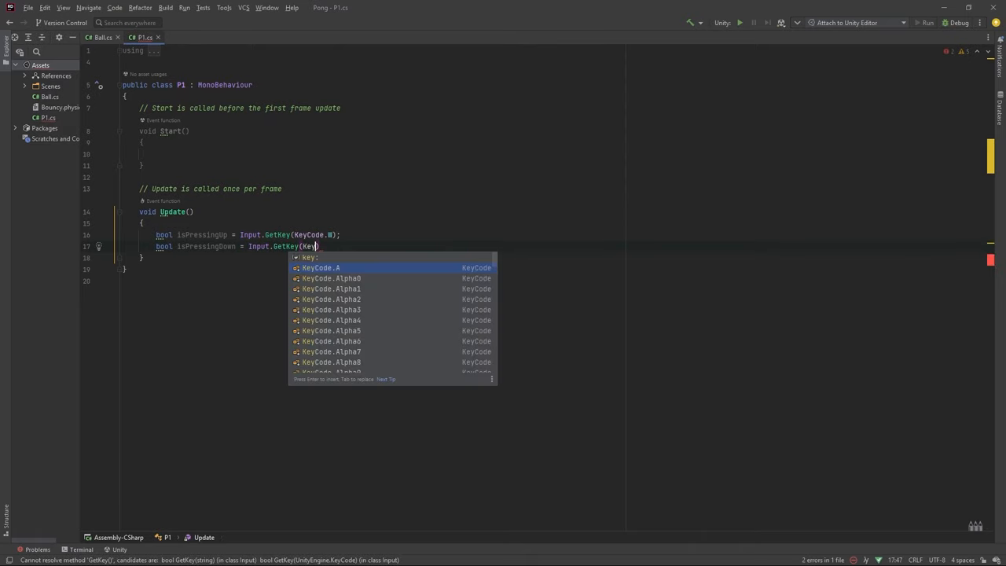
text(Code.S)
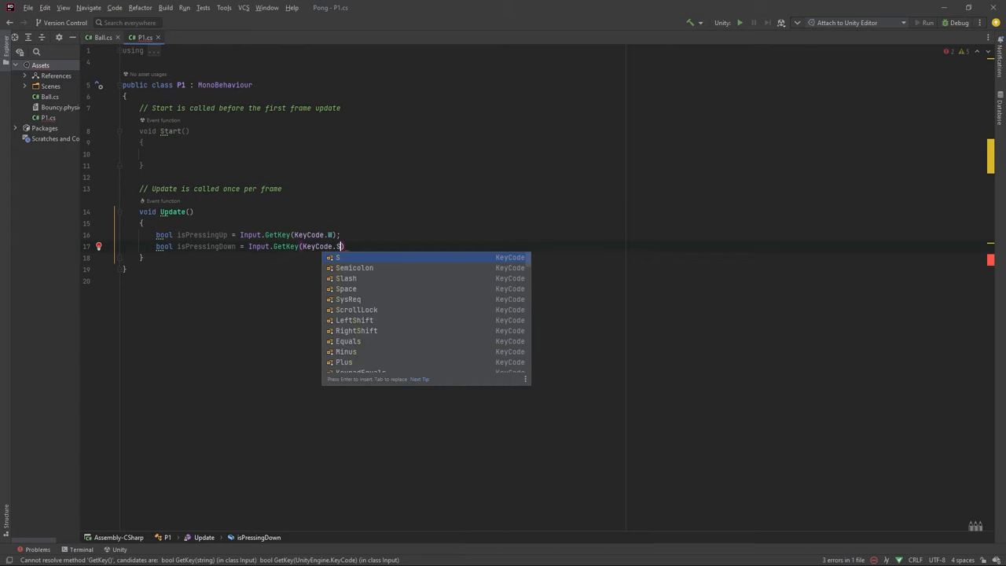
text();)
key(Return)
key(Return)
text(if ()
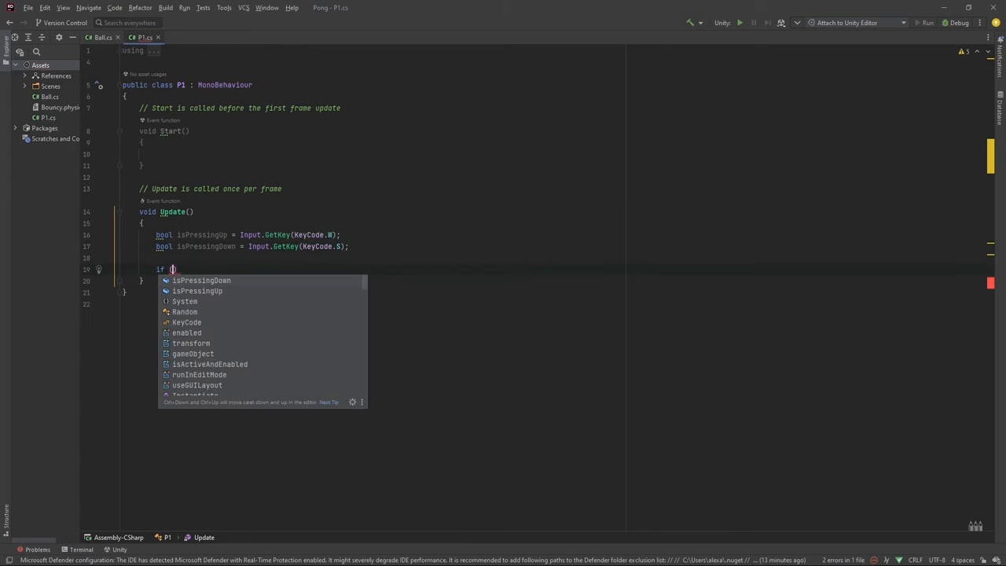
text(is)
Step: Add if (isPressingUp) calling transform.Translate(Vector2.up * Time.deltaTime)
key(Down)
key(Return)
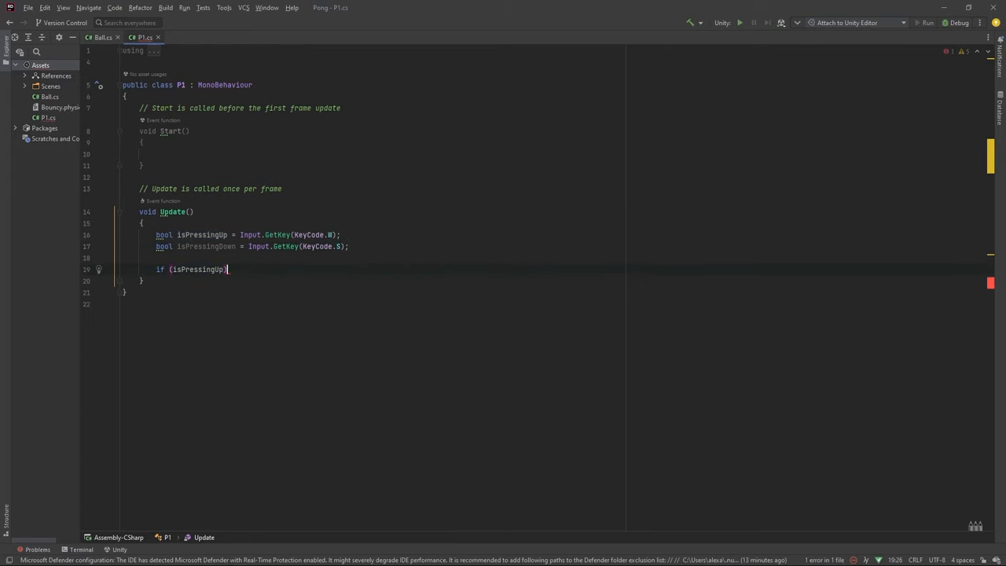
key(Return)
text({)
key(Return)
text(transform.T)
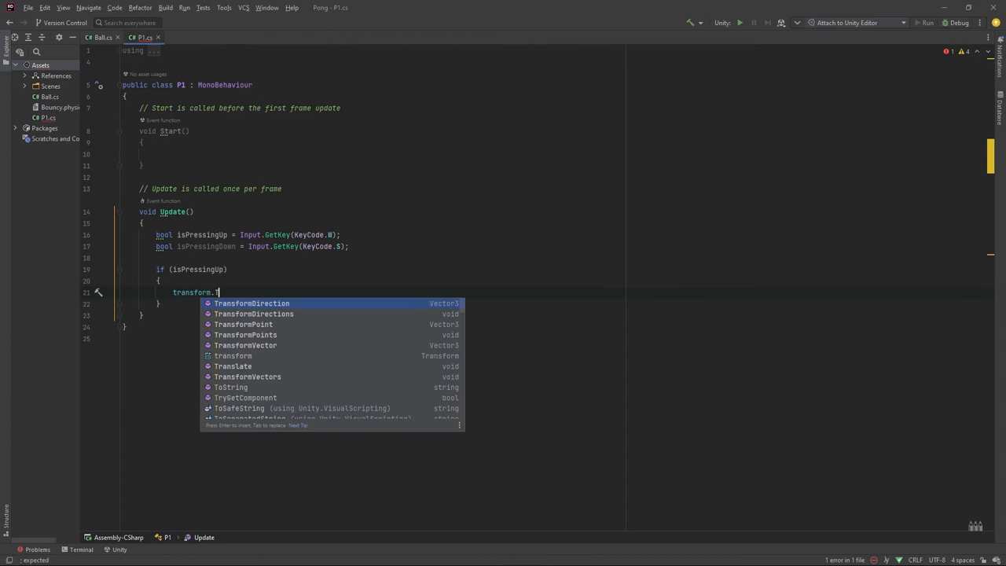
text(ra)
key(Down)
key(Return)
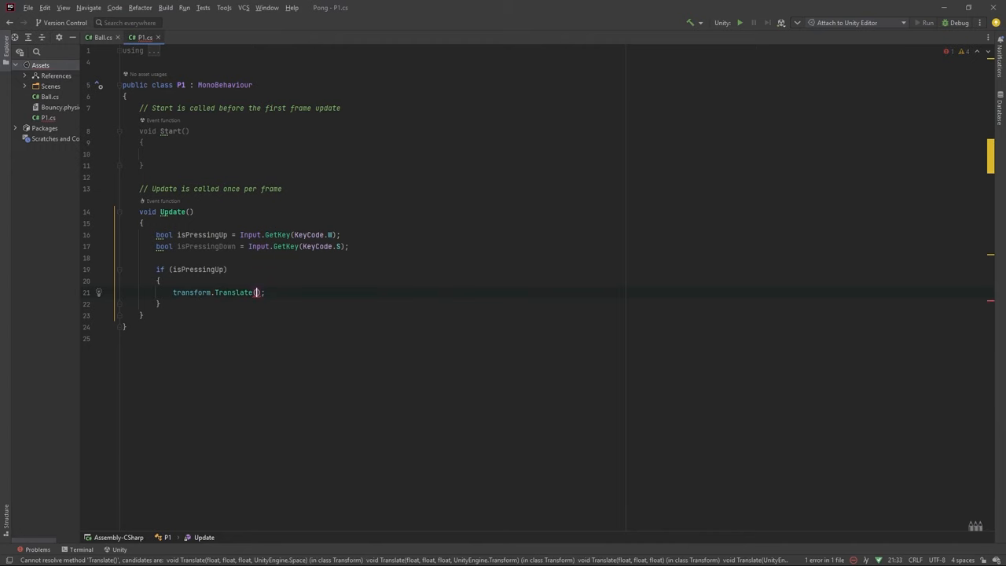
text(Vect)
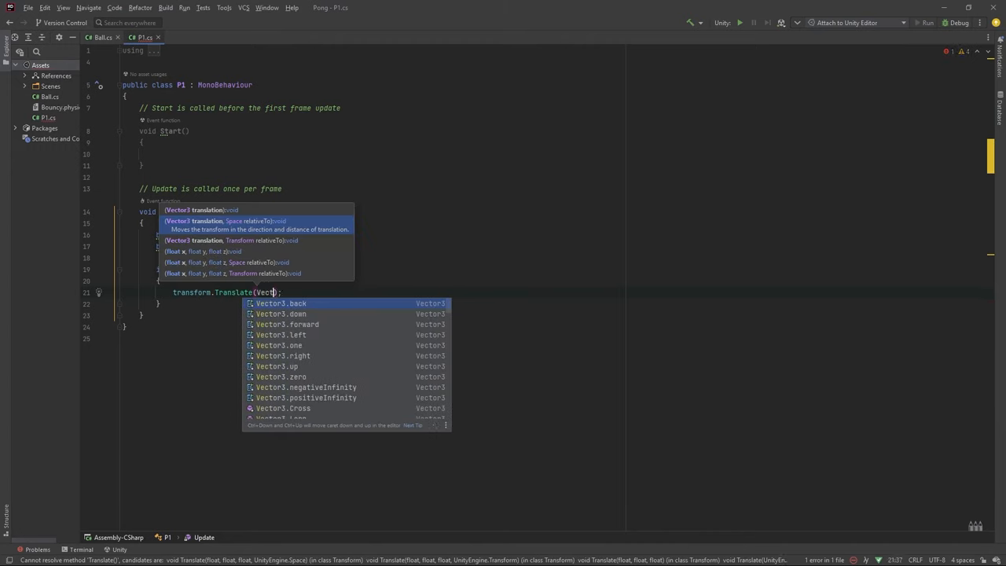
text(or2.u)
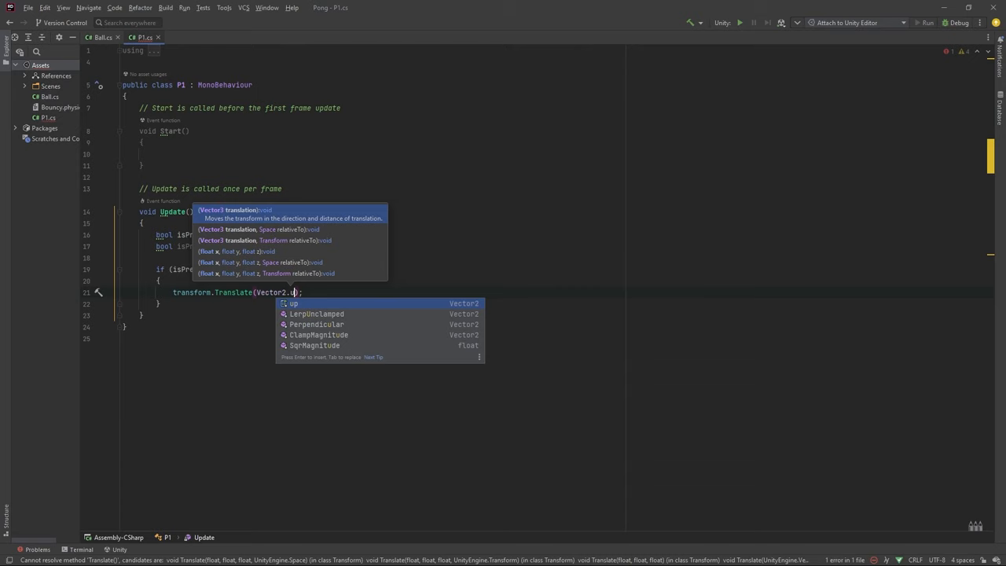
text(p * T)
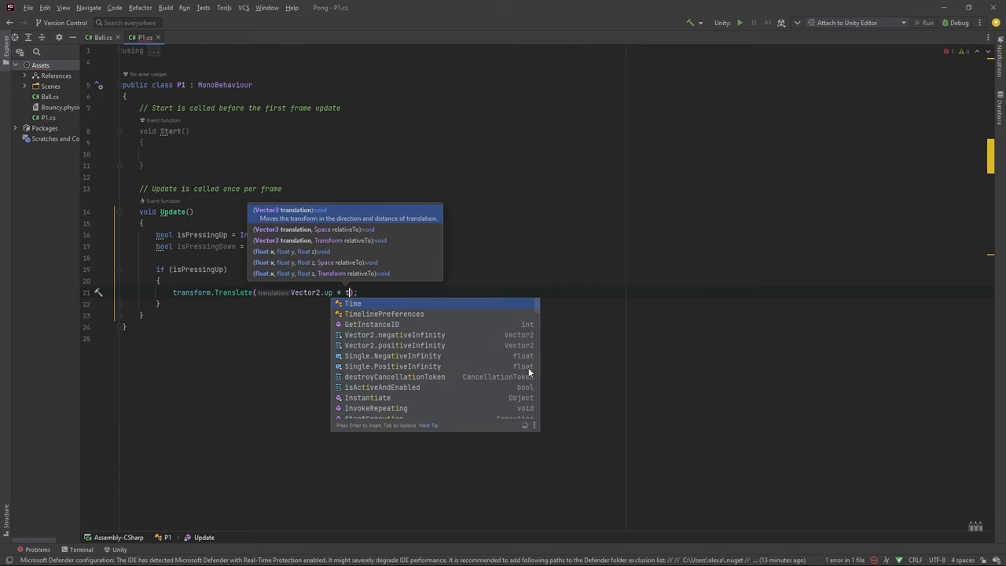
text(ime.de)
key(Return)
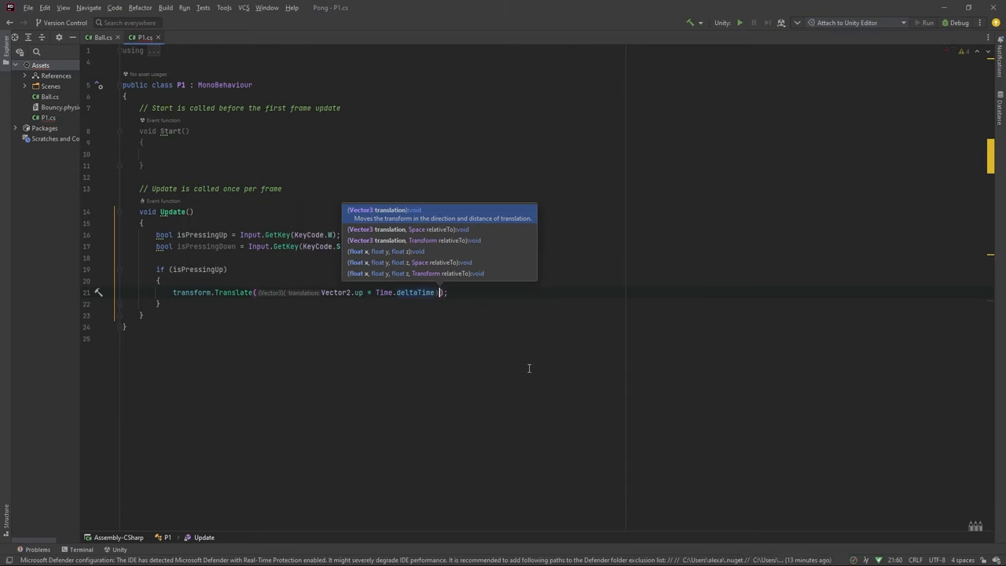
key(ctrl+w)
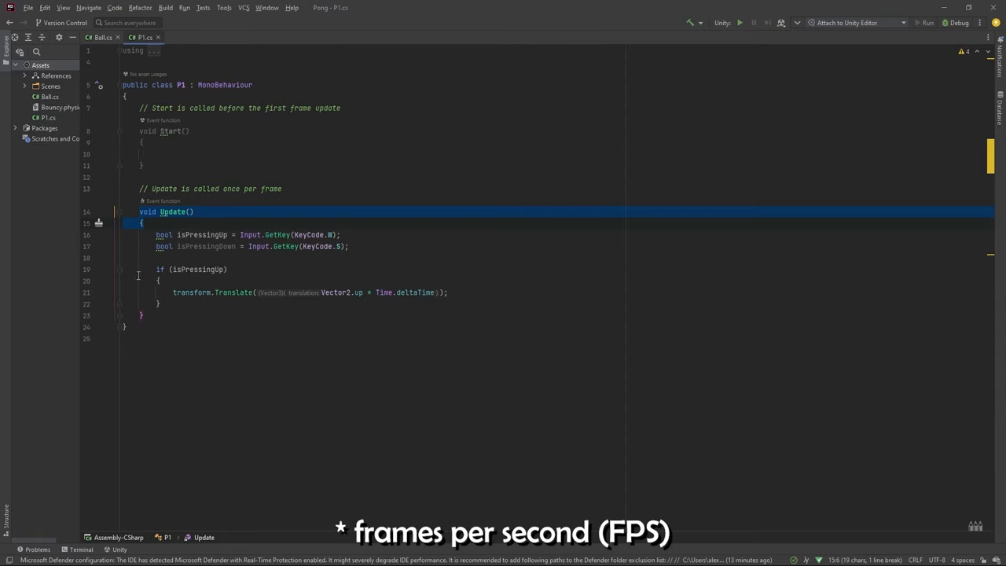
Step: Duplicate the block as if (isPressingDown) translating by Vector2.down
drag(156, 269, 161, 315)
key(ctrl+c)
key(ctrl+v)
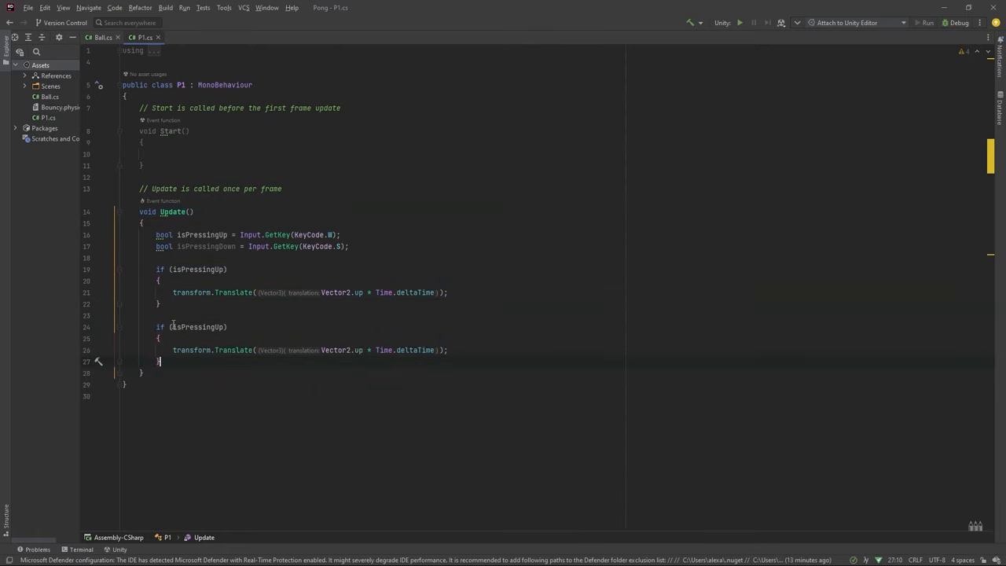
double_click(178, 327)
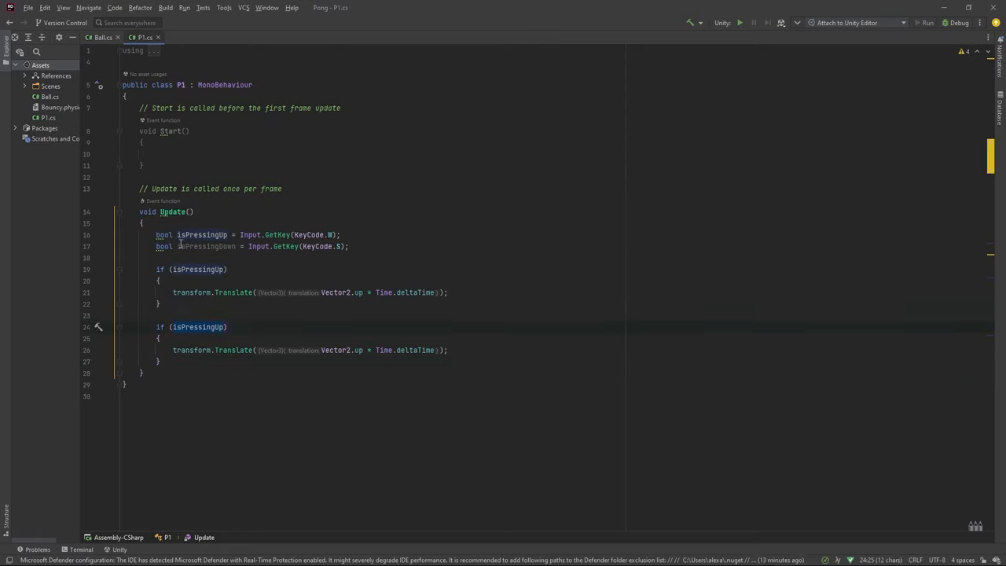
text(is)
key(Return)
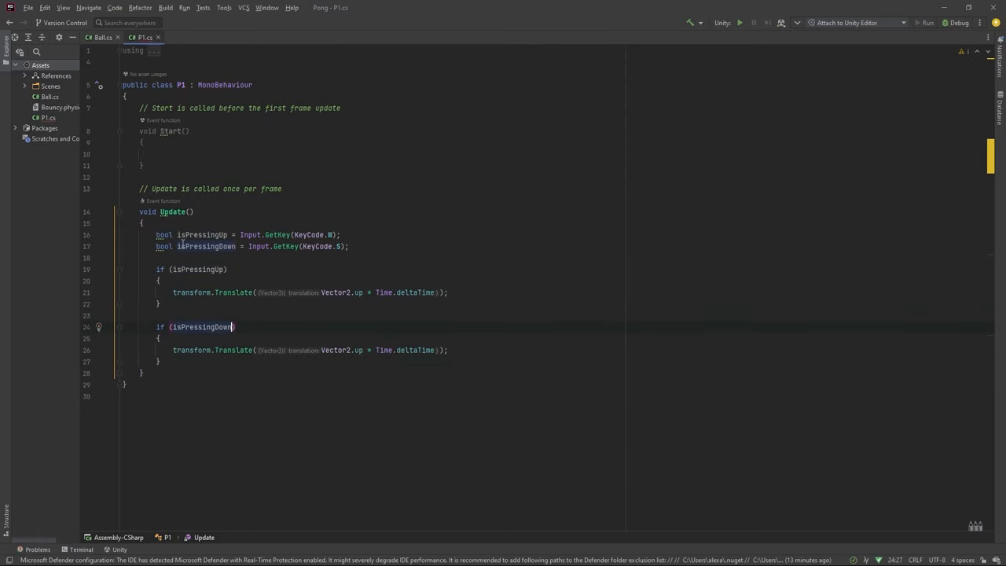
double_click(358, 349)
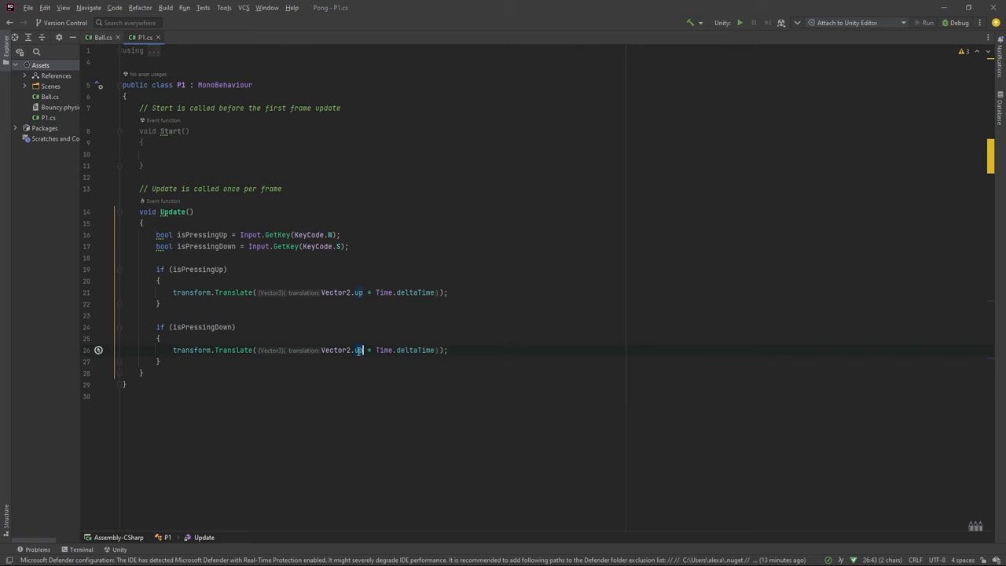
text(down)
key(Return)
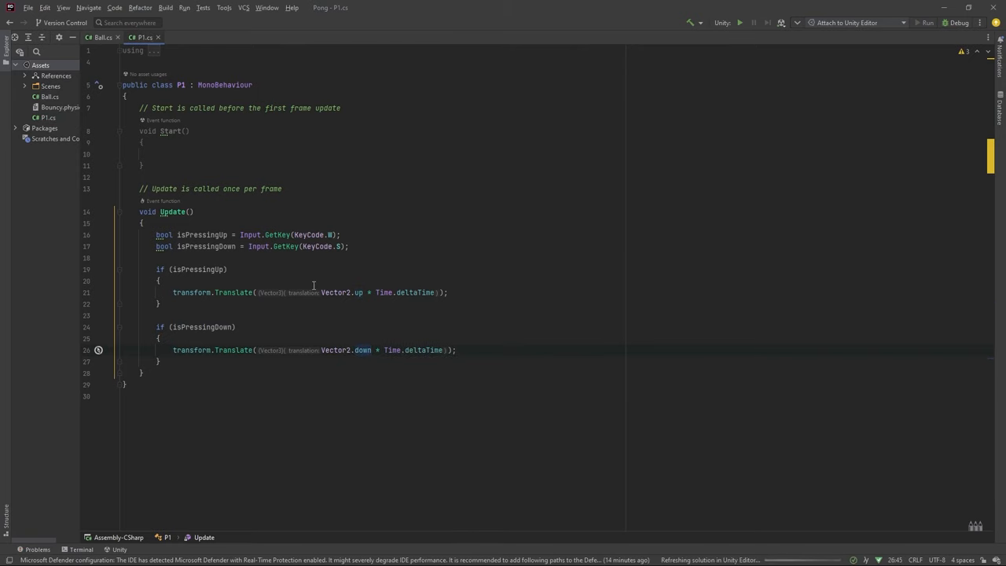
Step: Test paddle movement in Unity, then make room for a new field under the class brace
key(alt+Tab)
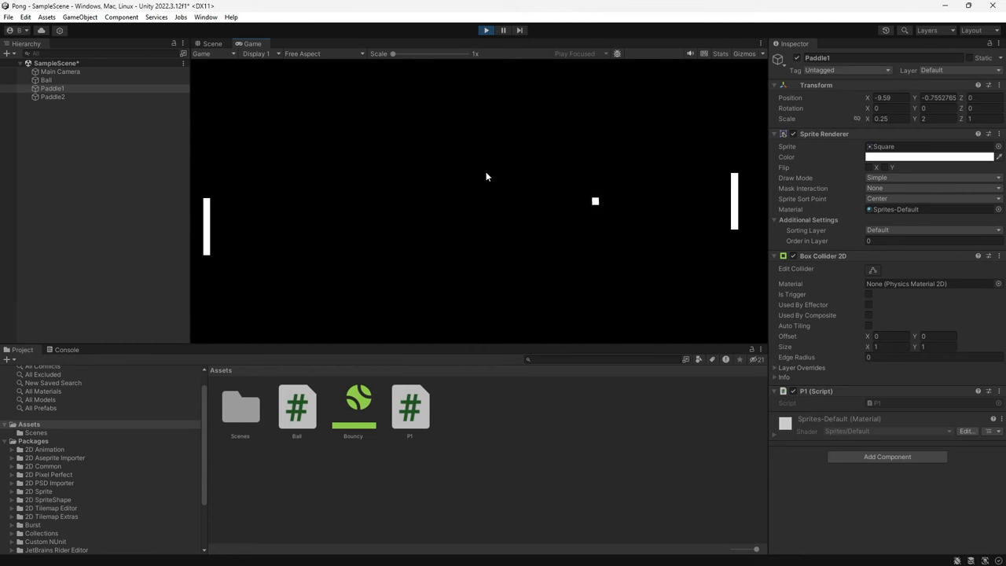
key(alt+Tab)
click(202, 101)
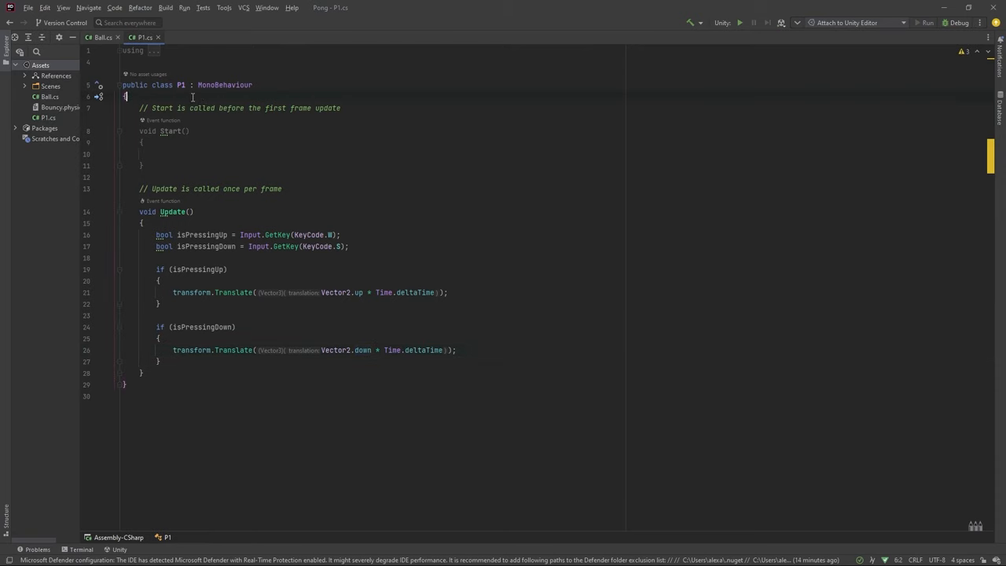
key(Return)
key(Return)
text(public fl)
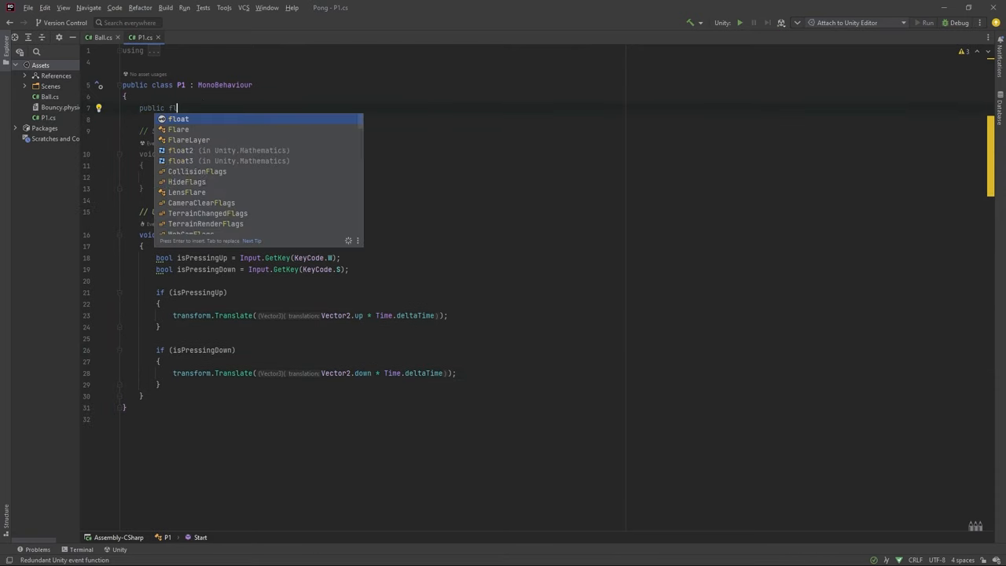
text(oat moveSpeed)
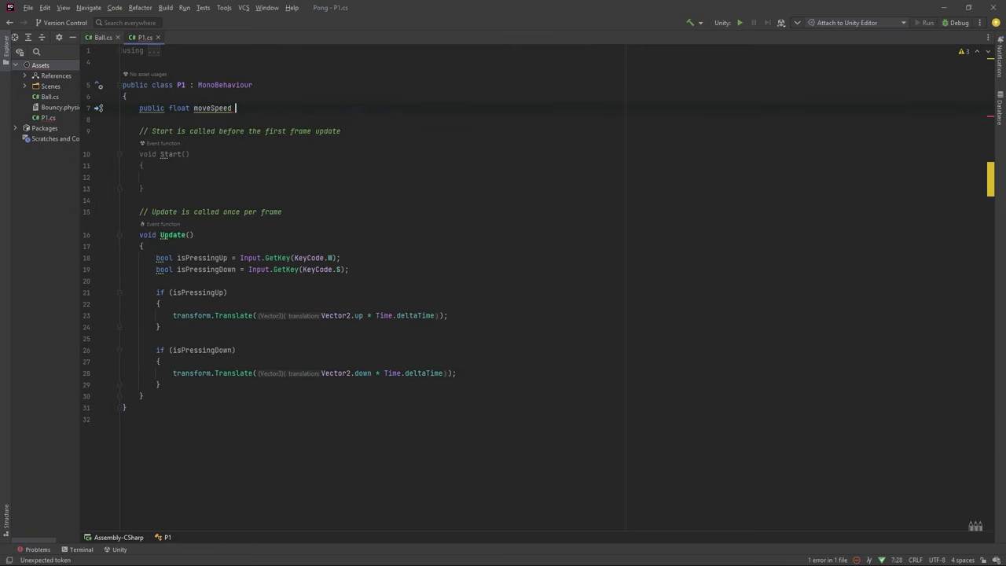
Step: Declare public float moveSpeed and multiply the upward Translate by it, then return to Unity
key(BackSpace)
text(;)
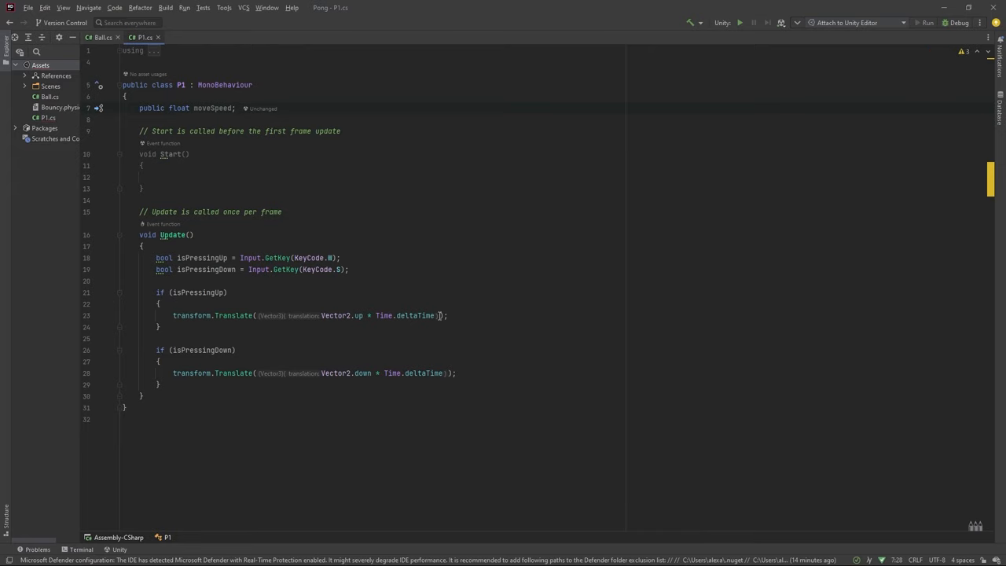
click(434, 315)
text(* m)
key(Return)
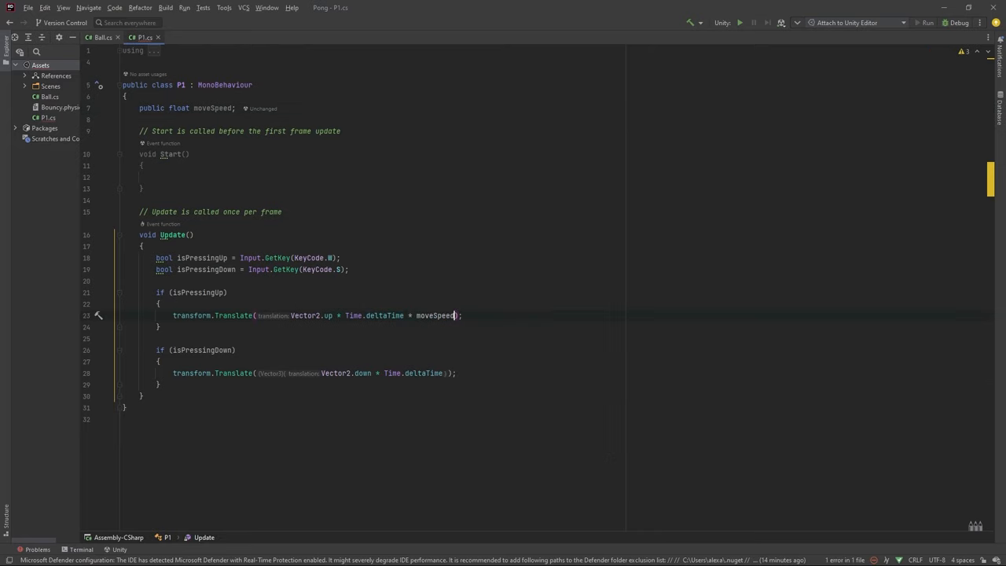
key(alt+Tab)
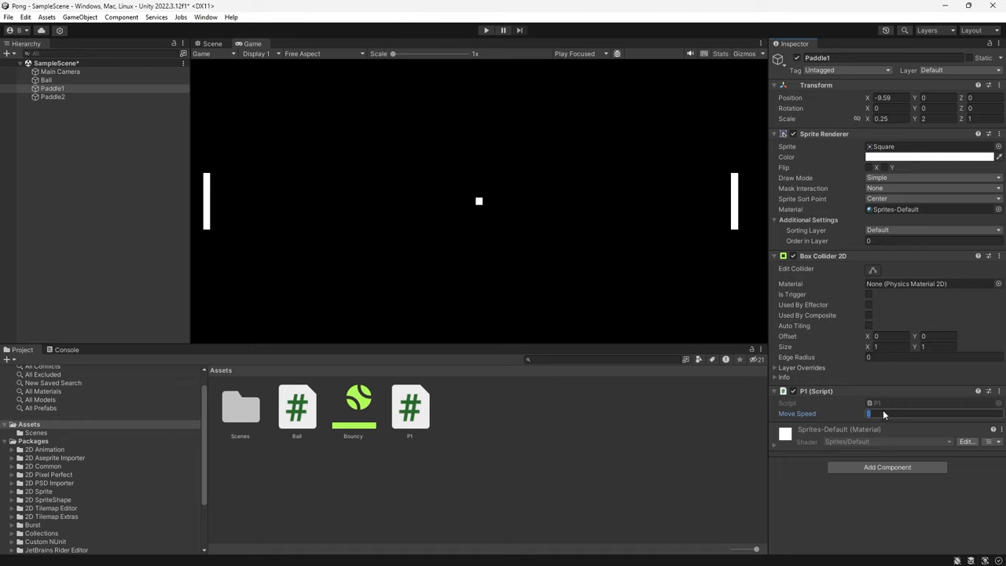
text(5)
Step: Select Paddle2 and attach a newly created script named P2 via Create and Add
click(52, 96)
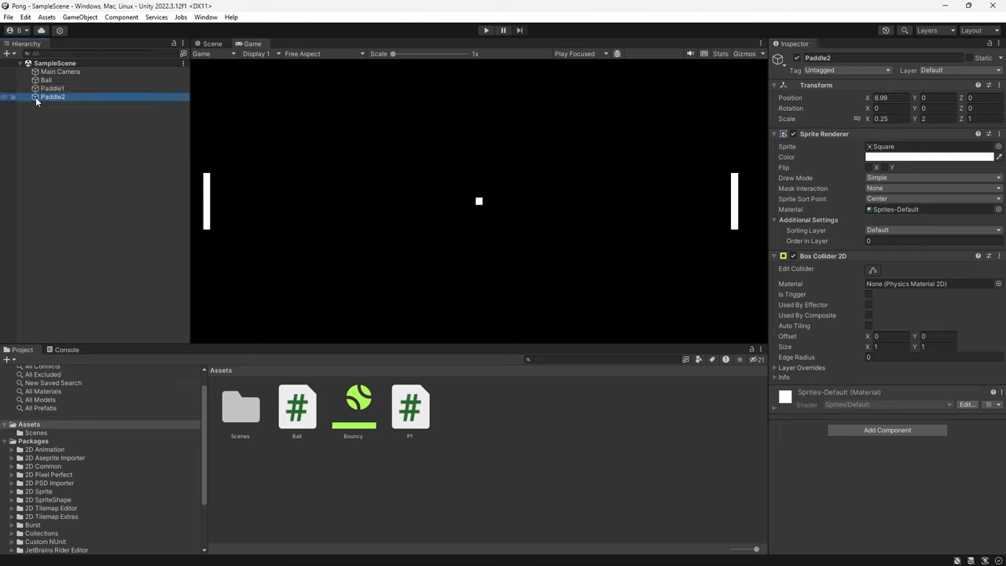
click(898, 430)
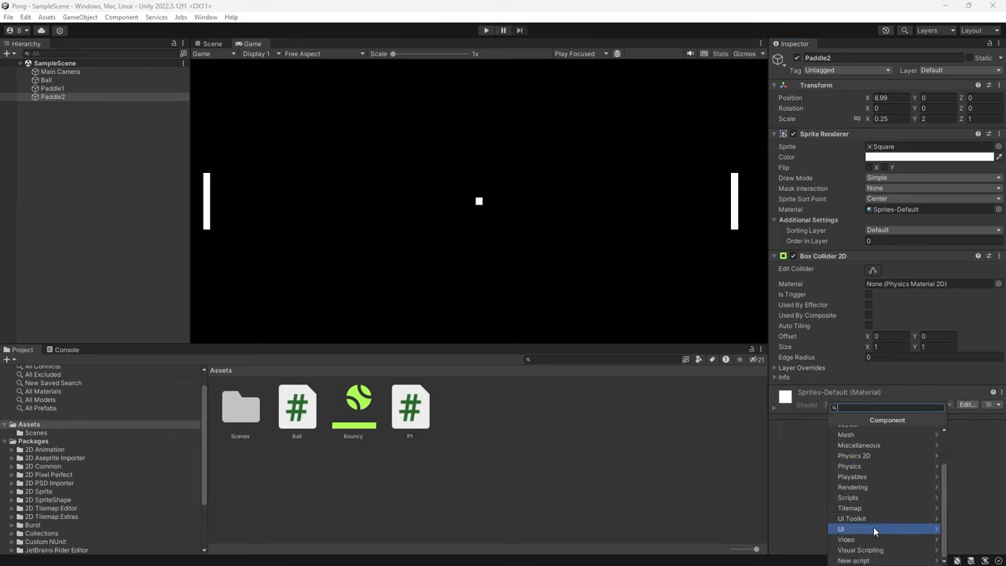
click(869, 560)
text(P2)
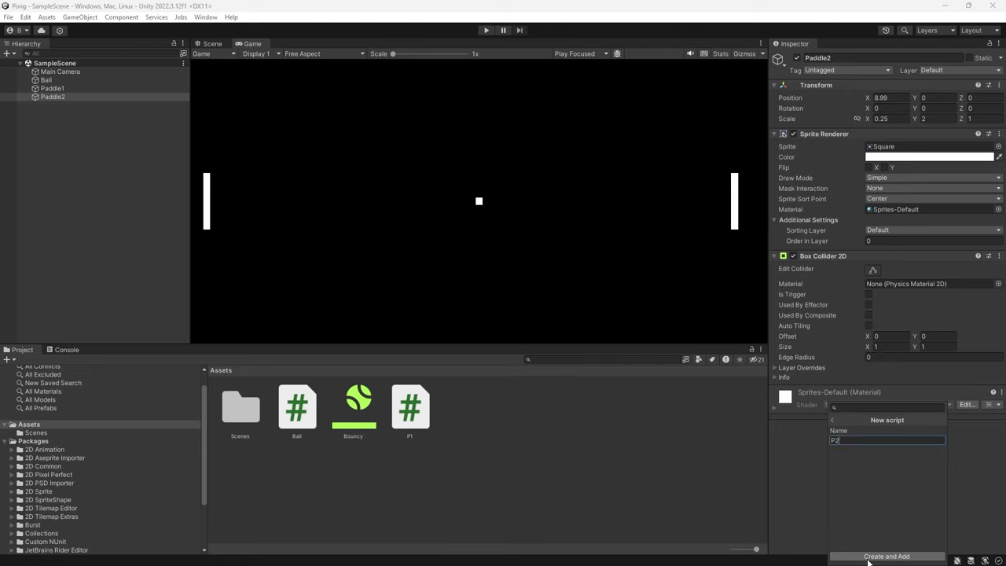
click(873, 557)
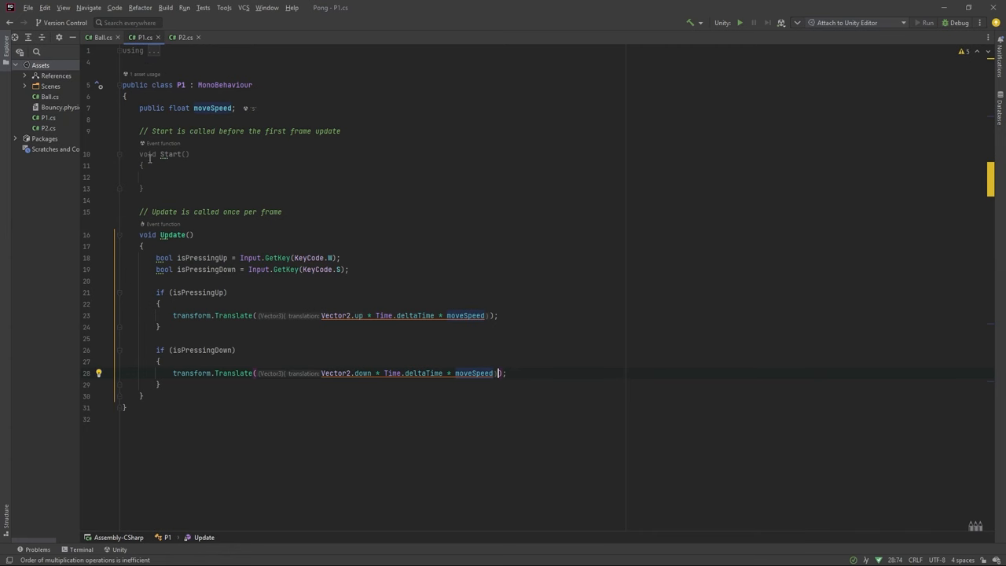
Step: Replace P2's placeholder methods with a copy of P1's movement code
key(ctrl+w)
key(ctrl+w)
key(ctrl+w)
right_click(172, 204)
click(197, 235)
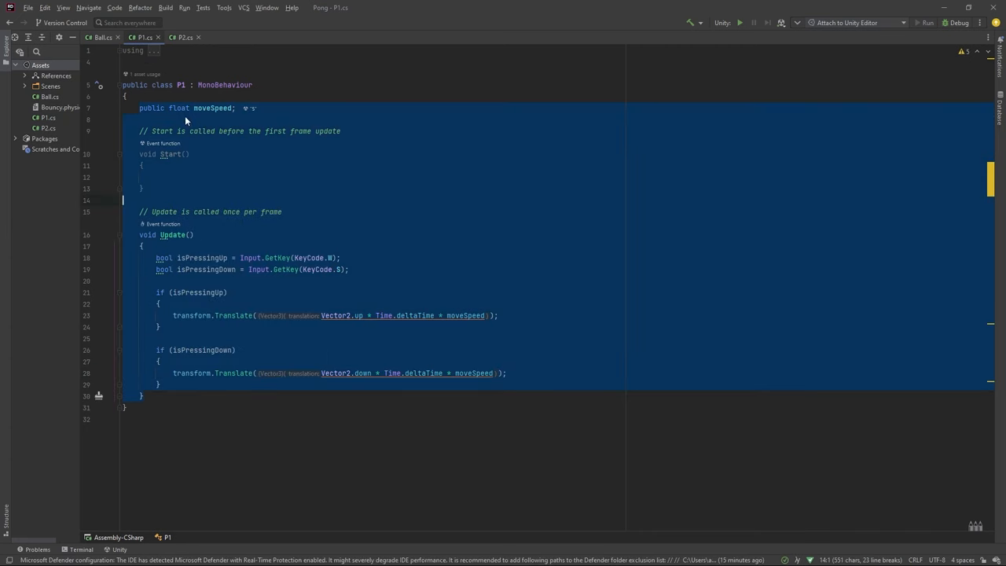
click(177, 37)
drag(140, 104, 164, 250)
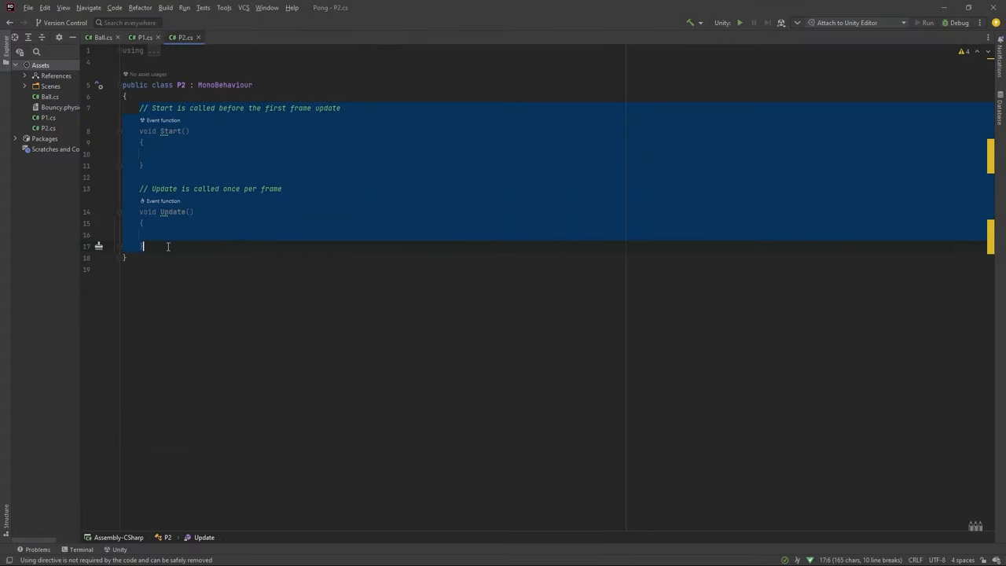
right_click(172, 151)
click(196, 192)
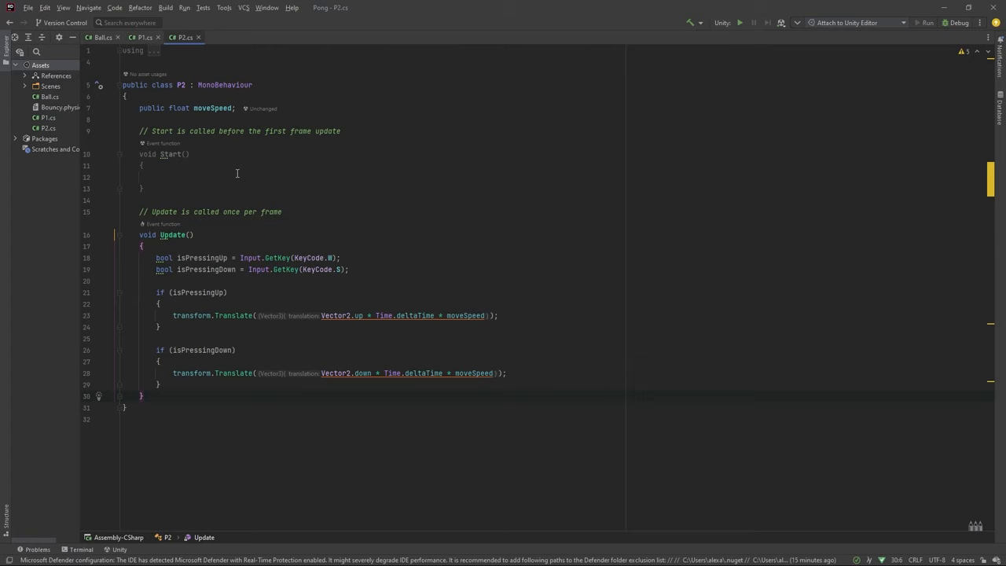
Step: Change P2's key codes from W/S to UpArrow/DownArrow
click(354, 279)
double_click(331, 258)
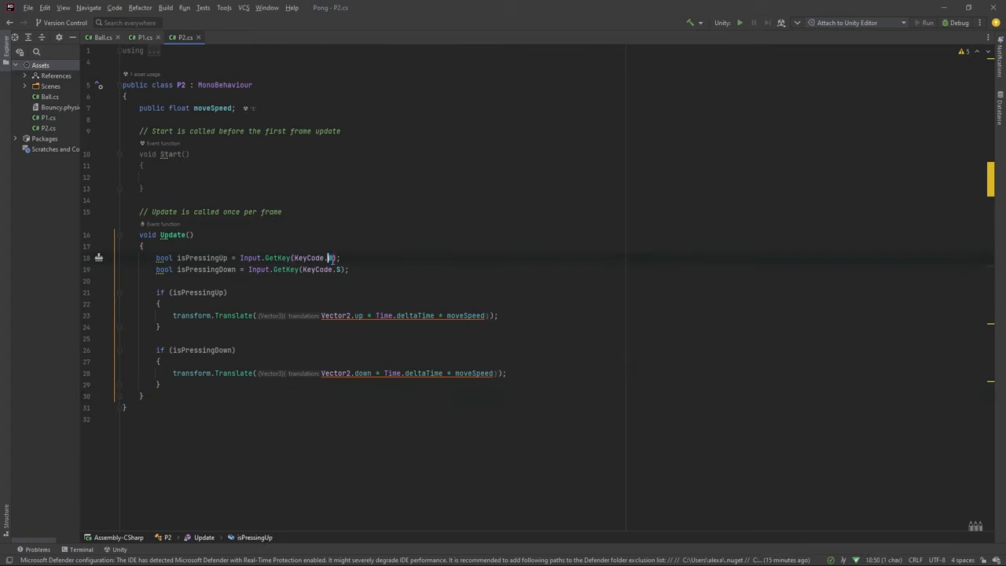
text(Up)
key(Return)
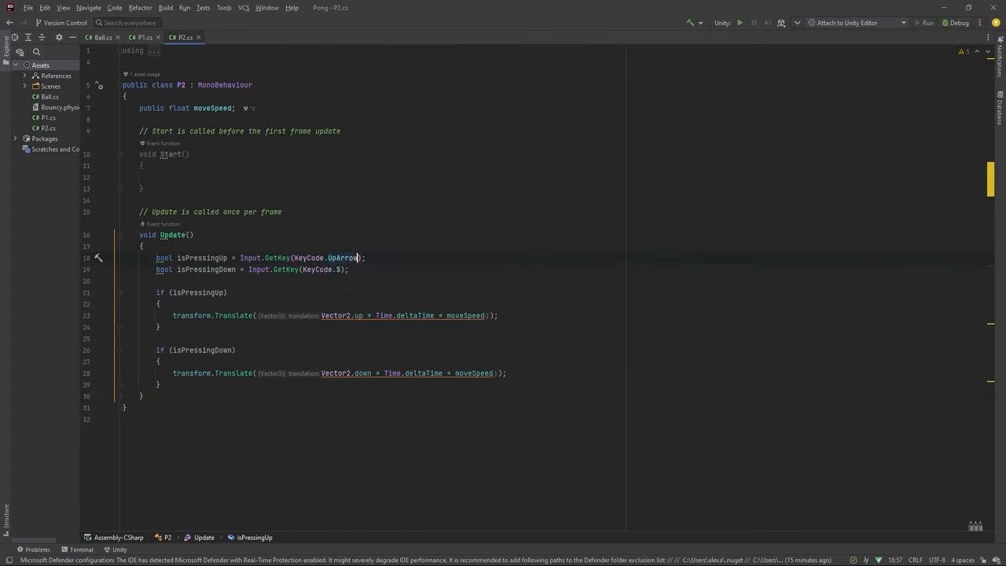
text(D)
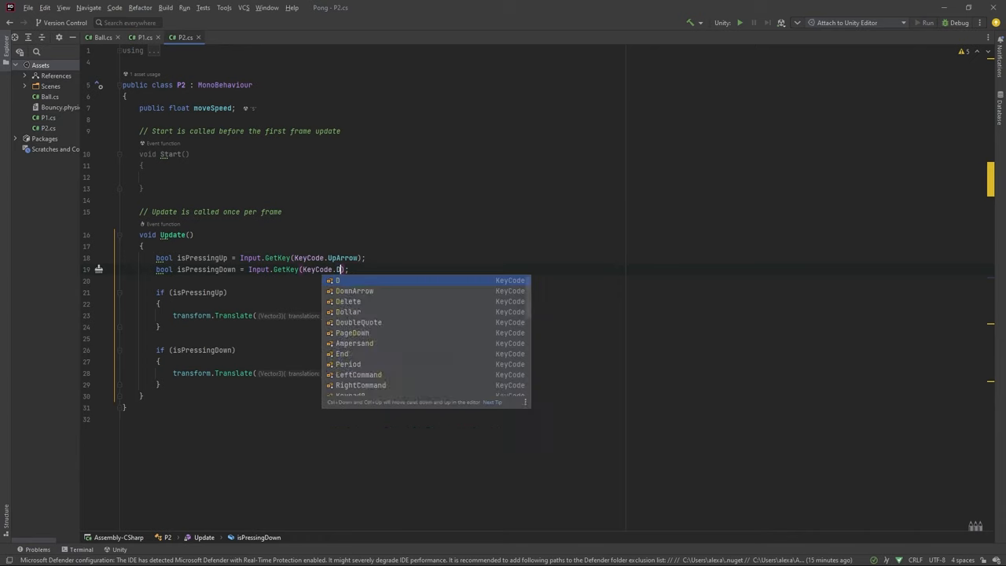
text(ow)
key(Return)
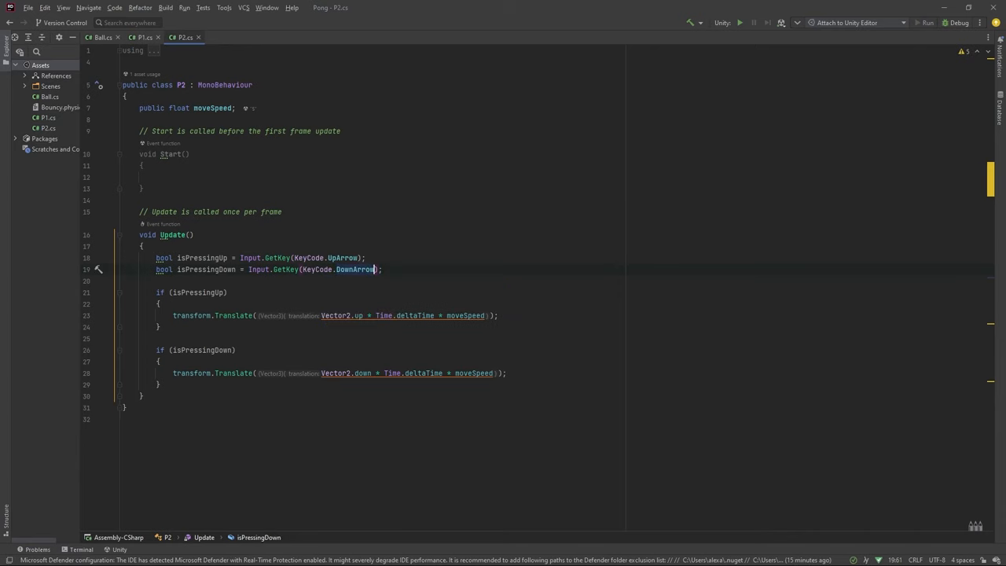
Step: In Unity, set Paddle2's Move Speed to 5 and save the scene
key(alt+Tab)
click(876, 412)
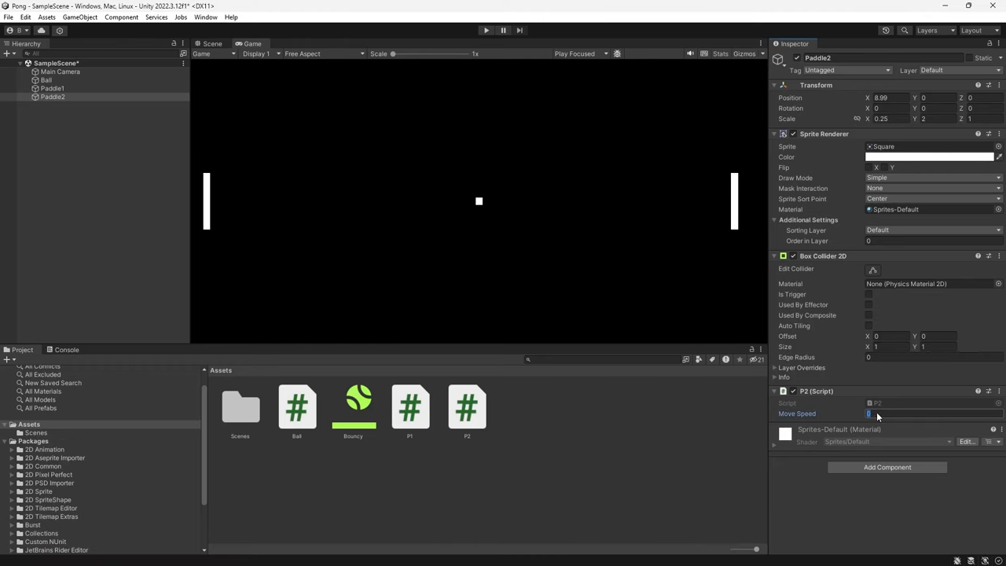
text(5)
key(ctrl+s)
click(210, 44)
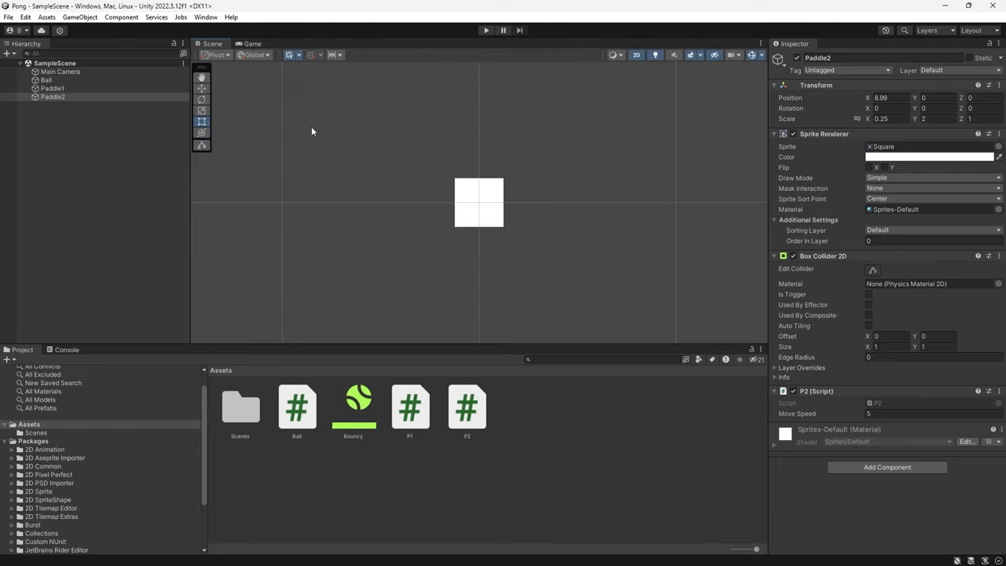
Step: Add a new square sprite object to the scene
click(89, 157)
right_click(88, 157)
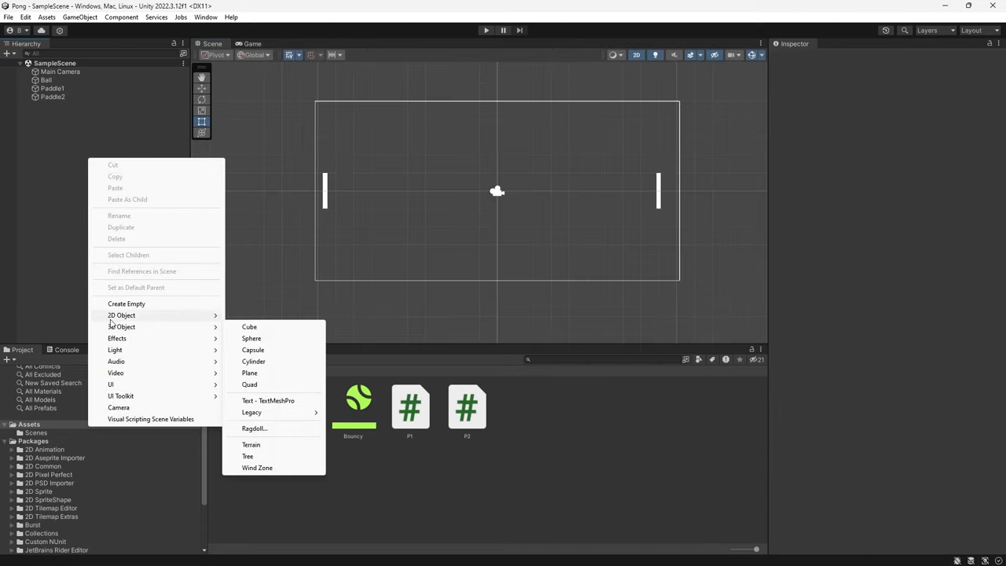
mouse_move(122, 315)
mouse_move(259, 315)
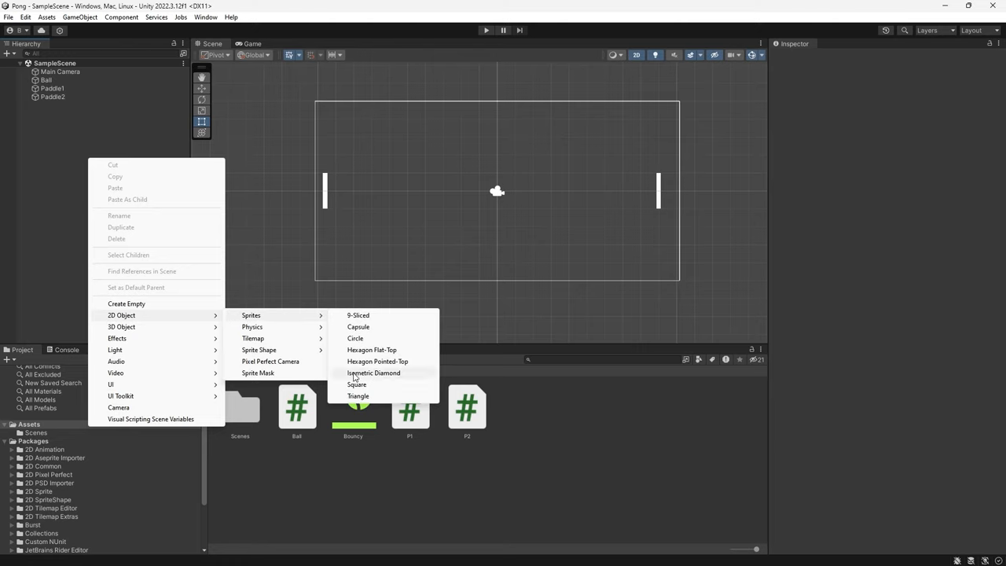
click(359, 386)
Step: Move the square to the bottom edge, stretch it into a wide bar, and name it BottomBorder
click(202, 133)
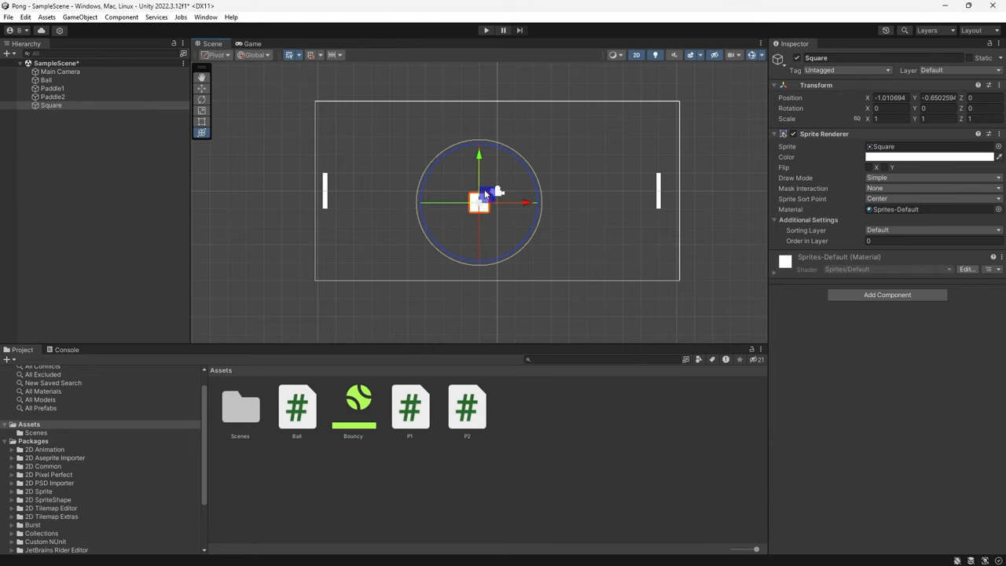
drag(485, 194, 505, 274)
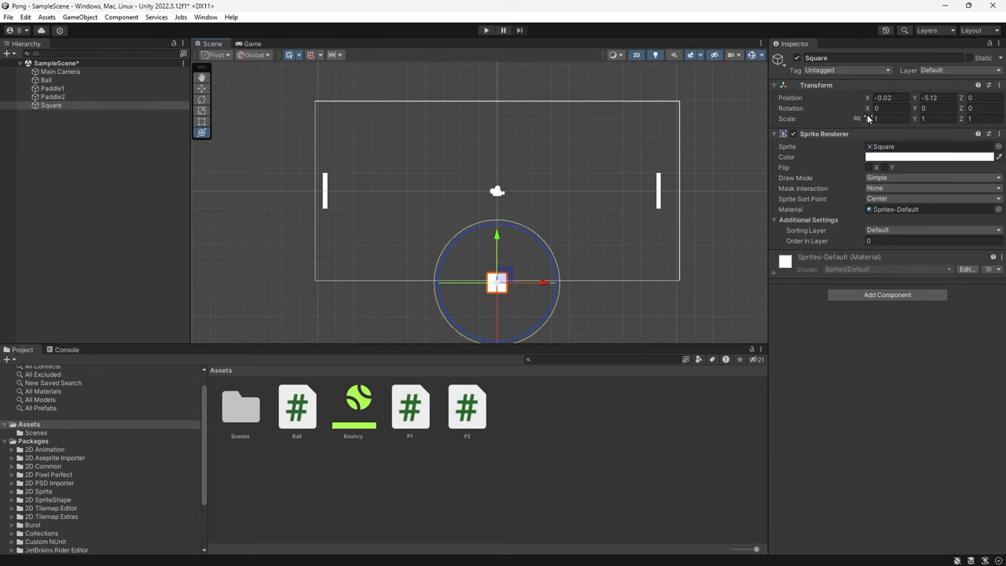
drag(868, 119, 404, 126)
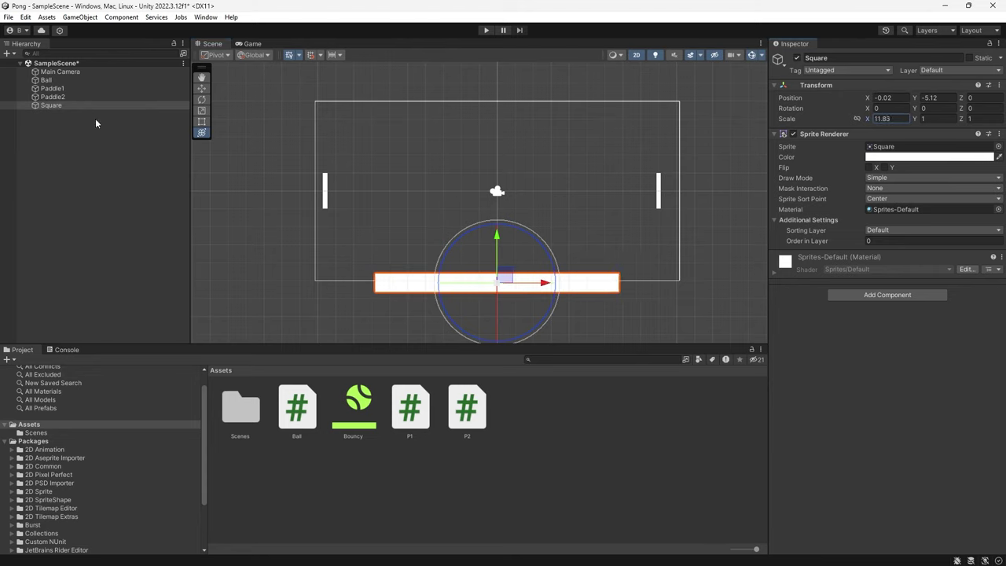
click(57, 105)
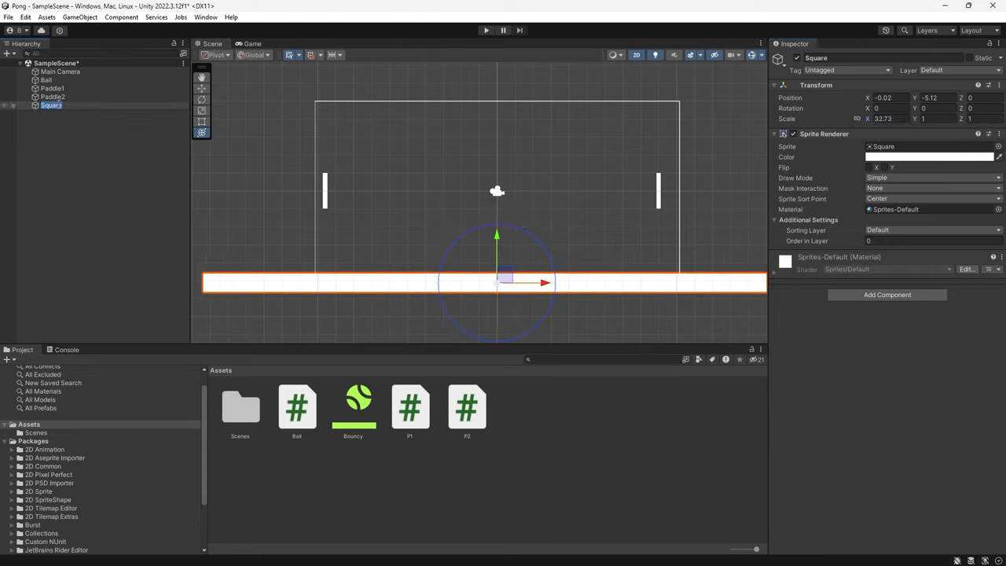
text(BottomBorde)
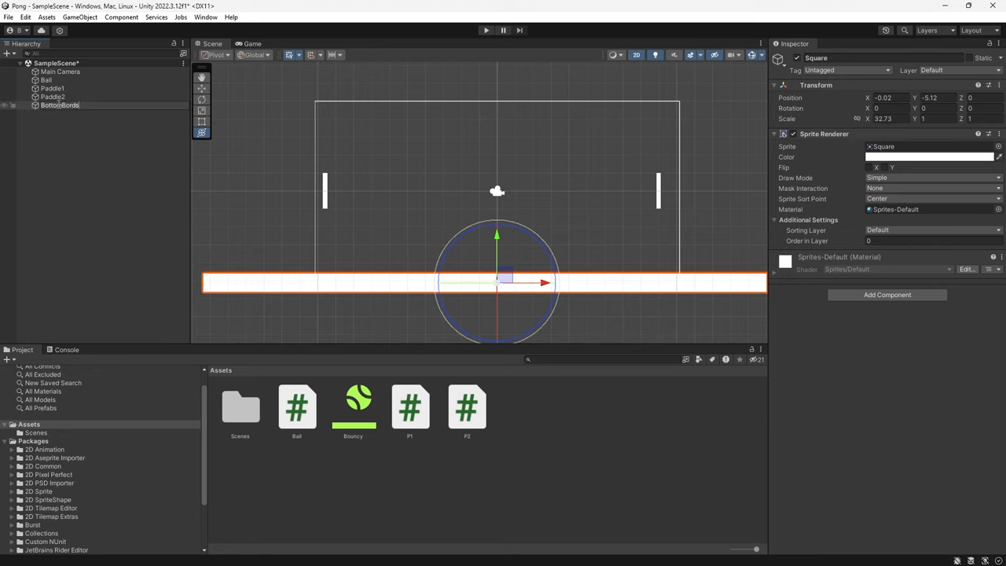
text(r)
key(Return)
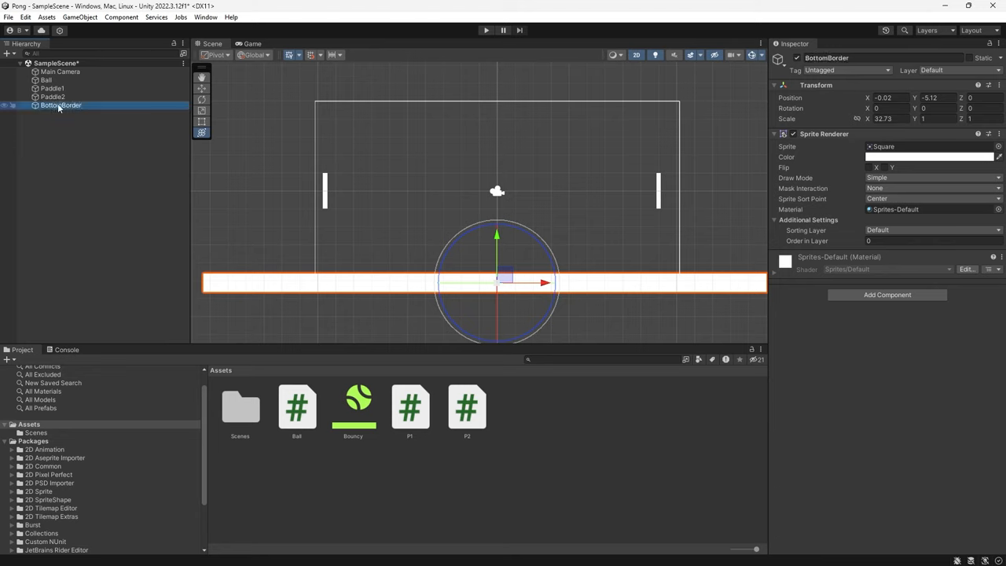
Step: Duplicate BottomBorder, move the copy to the top edge and rename it TopBorder
key(ctrl+d)
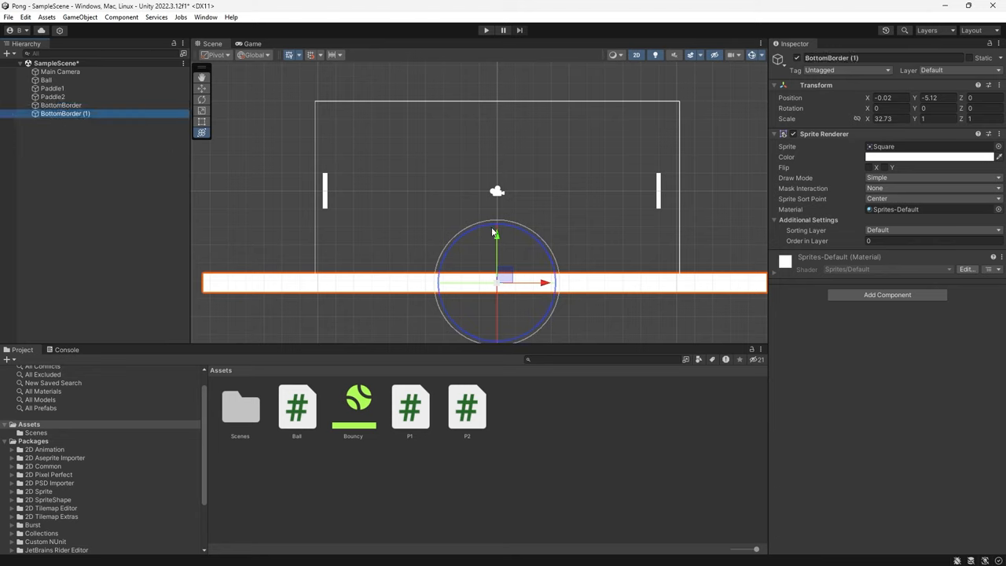
drag(497, 235, 485, 52)
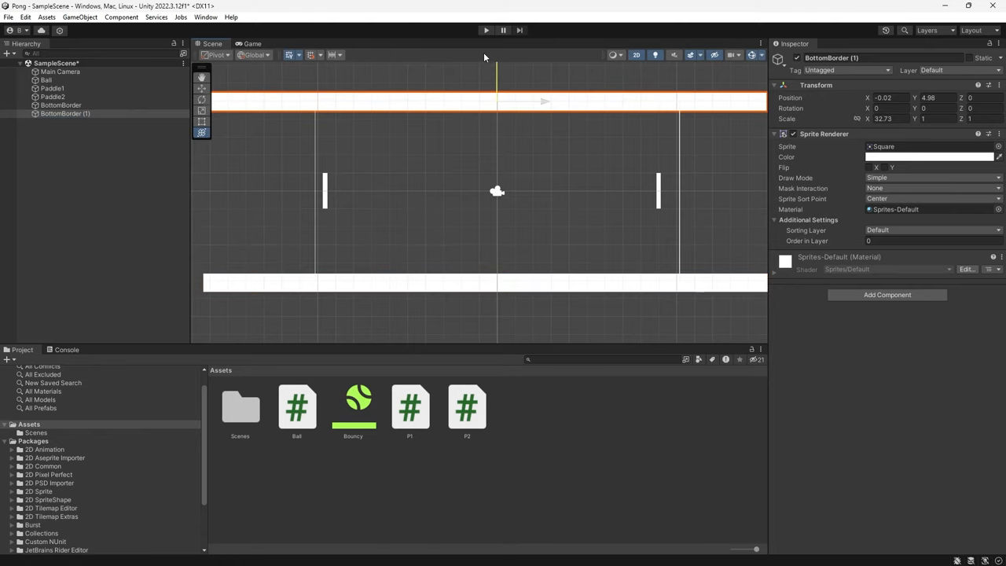
click(66, 116)
key(F2)
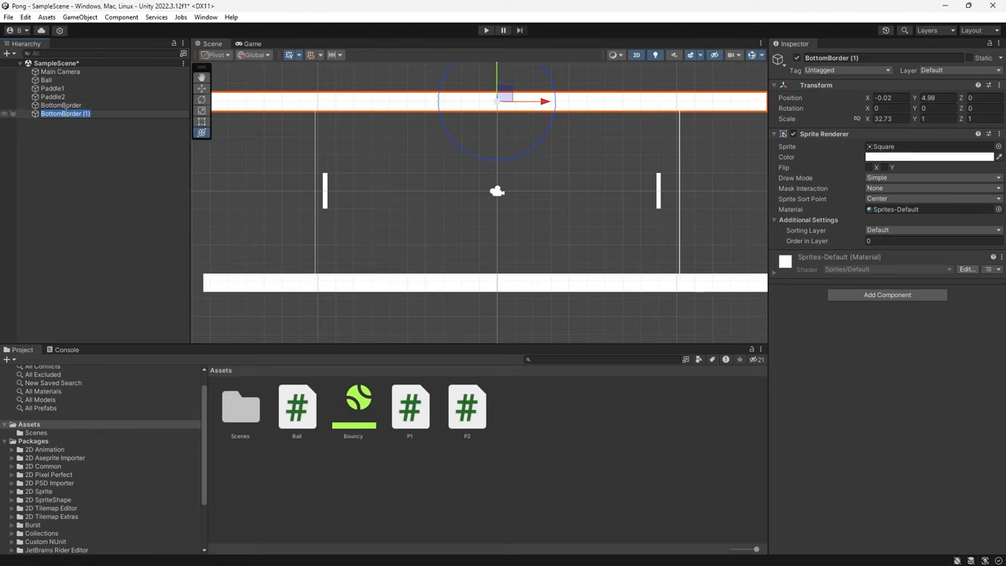
text(TopBorder)
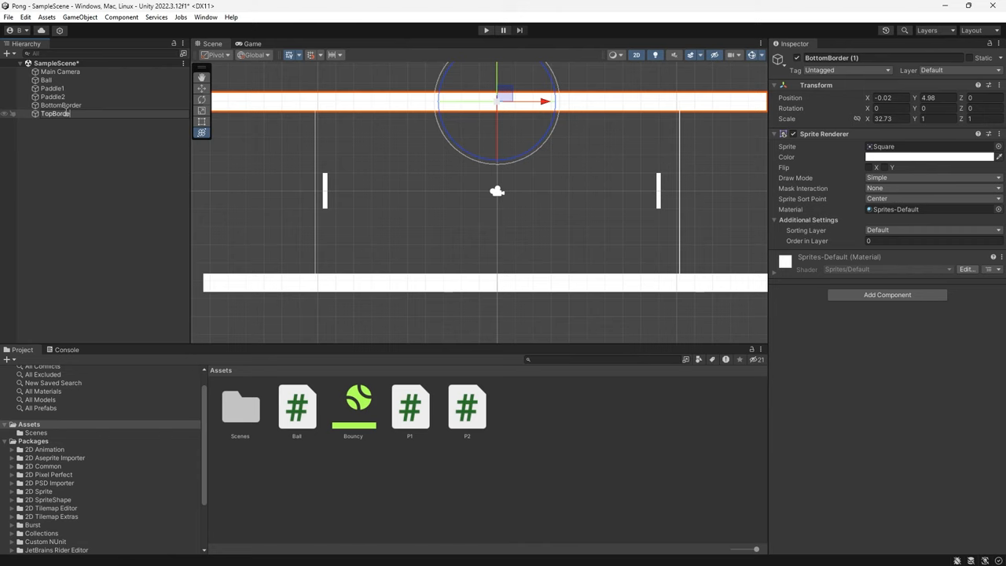
Step: Add a Box Collider 2D to both border bars at once
shift+click(757, 286)
click(833, 295)
text(bo)
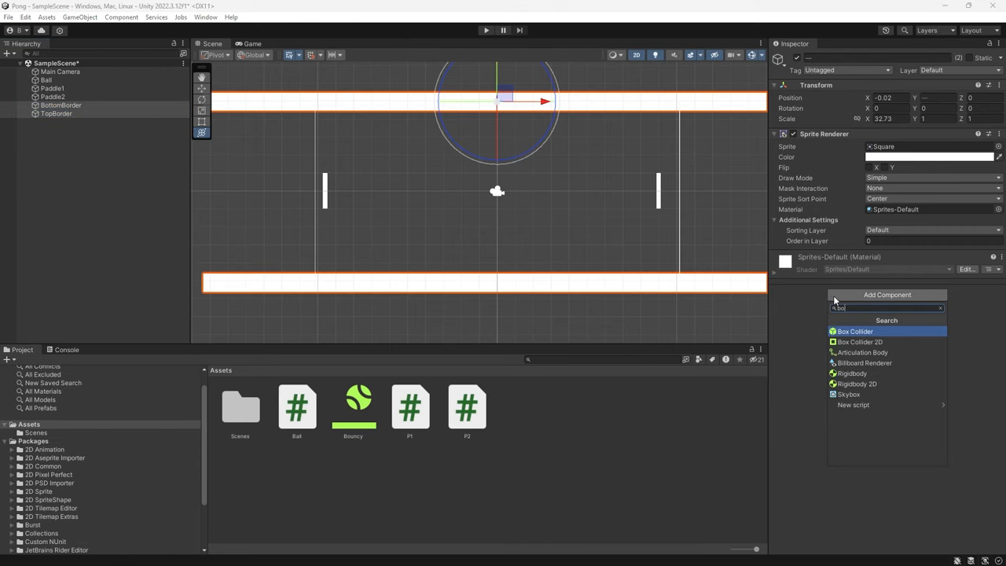
key(Down)
key(Return)
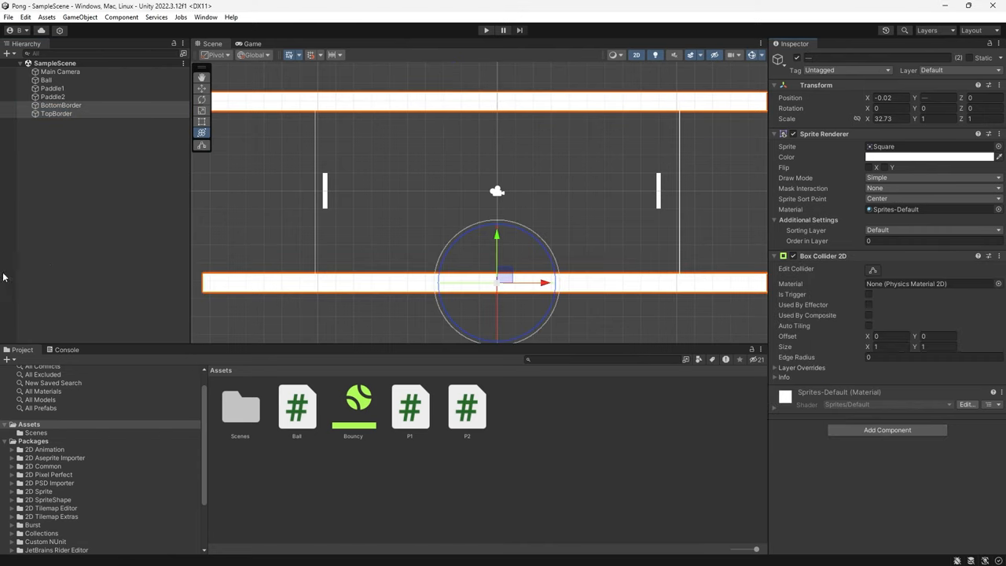
Step: Set both borders' Sprite Renderer colour to dark grey 3A3A3A and start Play mode
key(ctrl+2)
shift+click(41, 113)
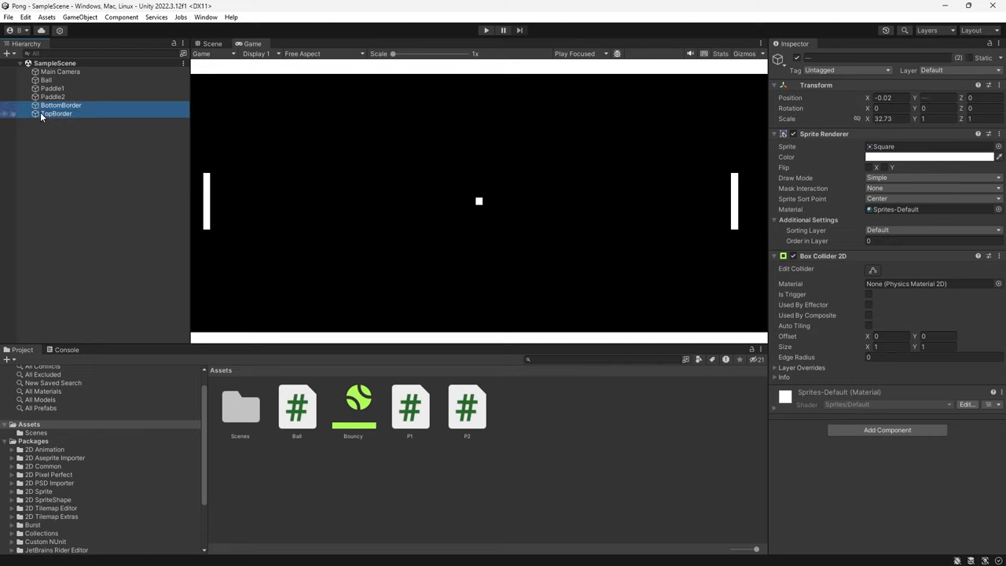
click(888, 167)
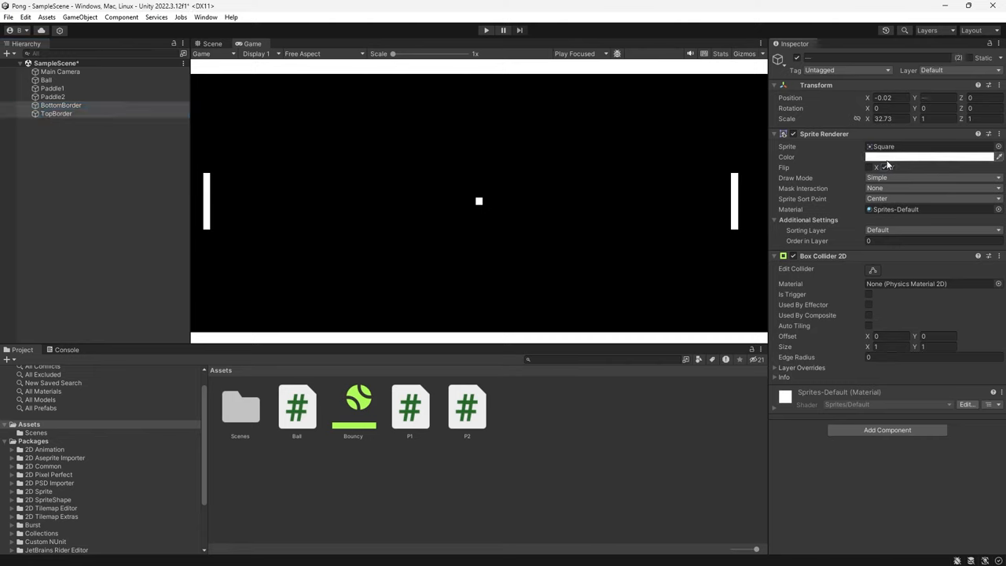
click(883, 157)
drag(937, 222, 893, 259)
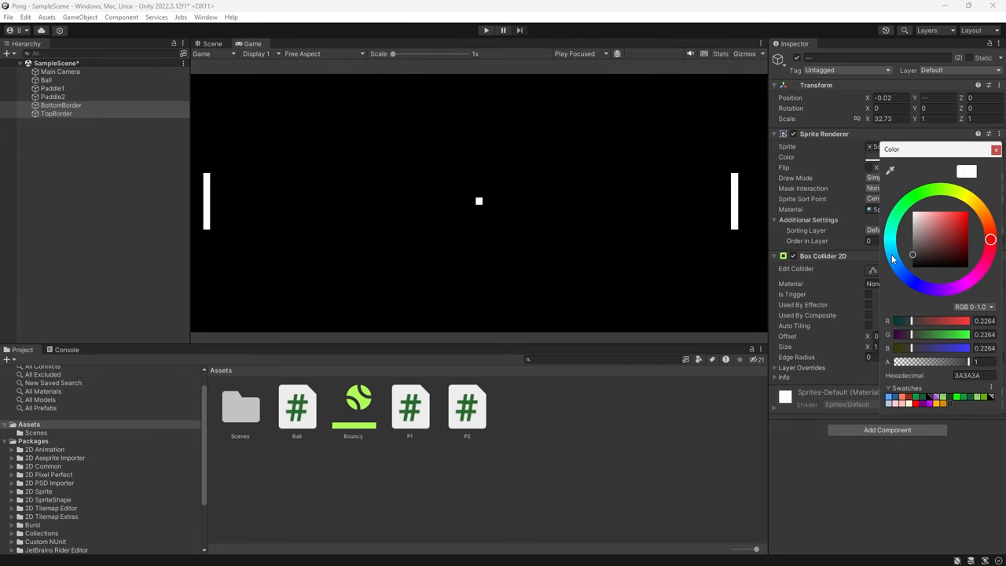
click(486, 30)
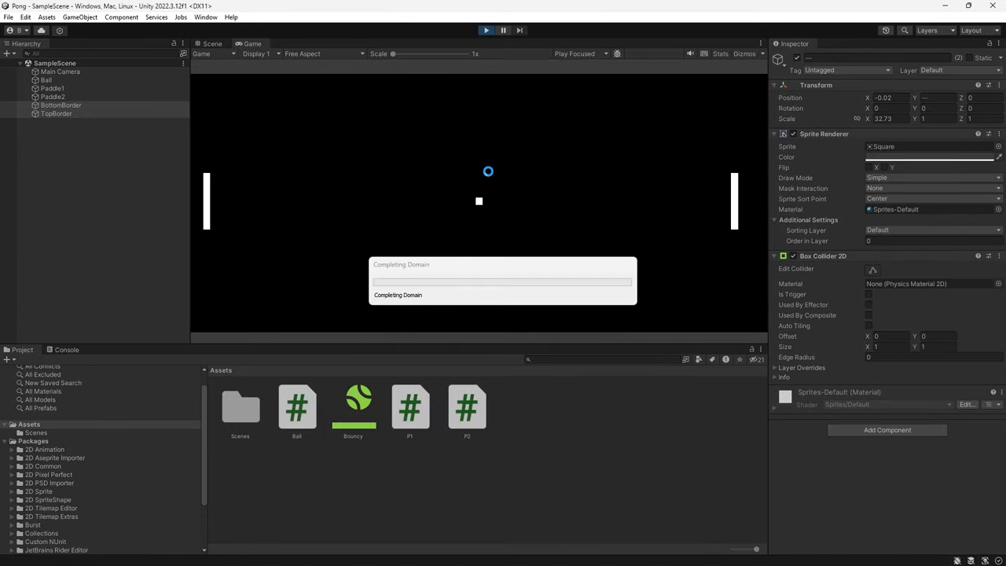
Step: Move both paddles up and down with W/S and the arrow keys while the ball bounces
key(Down)
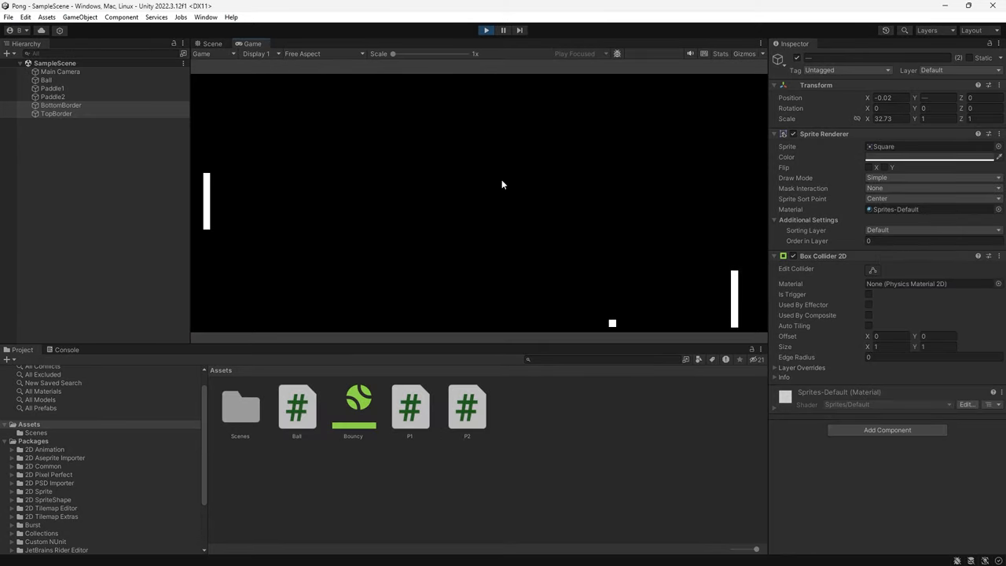
key(Up)
key(s)
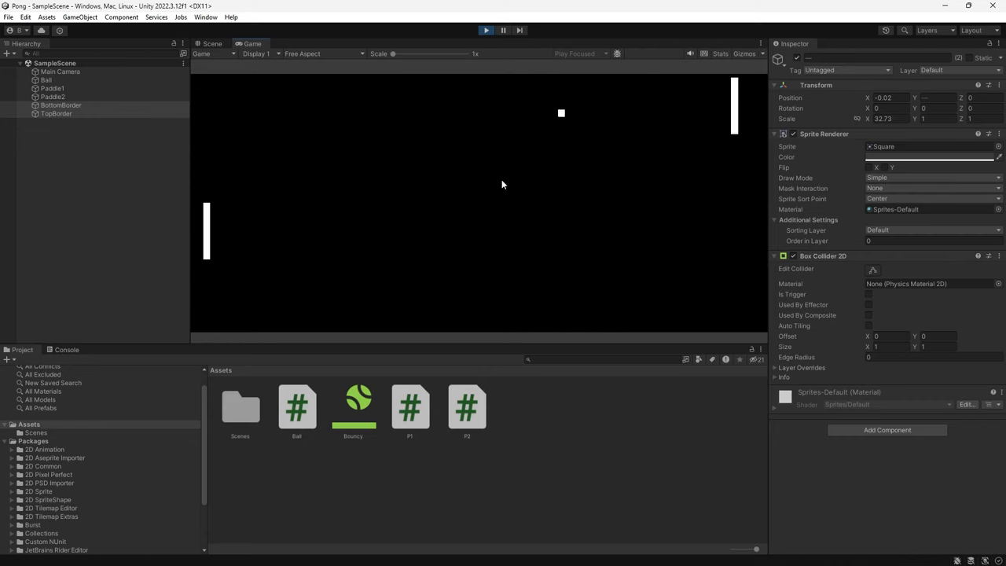
key(w)
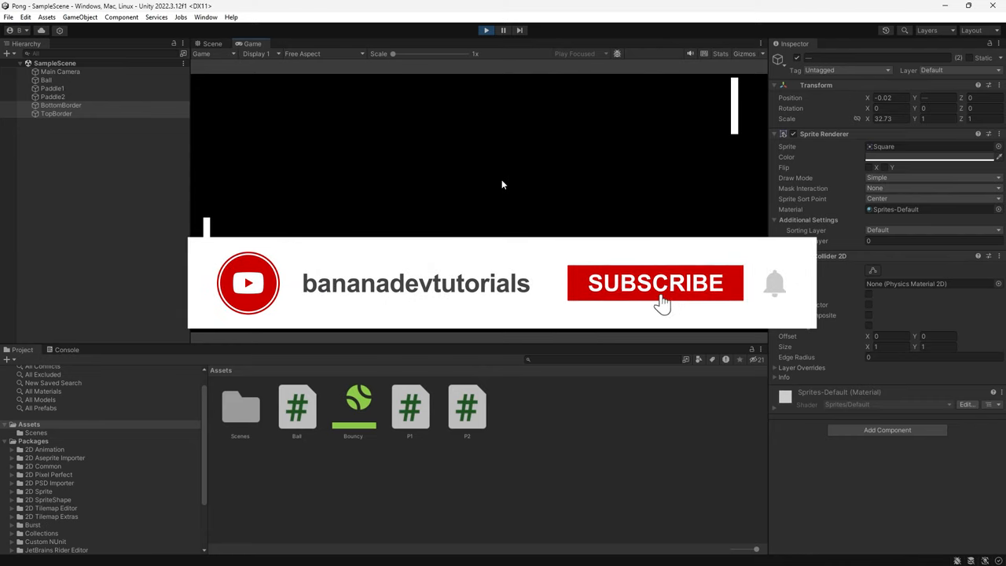
key(w)
key(Down)
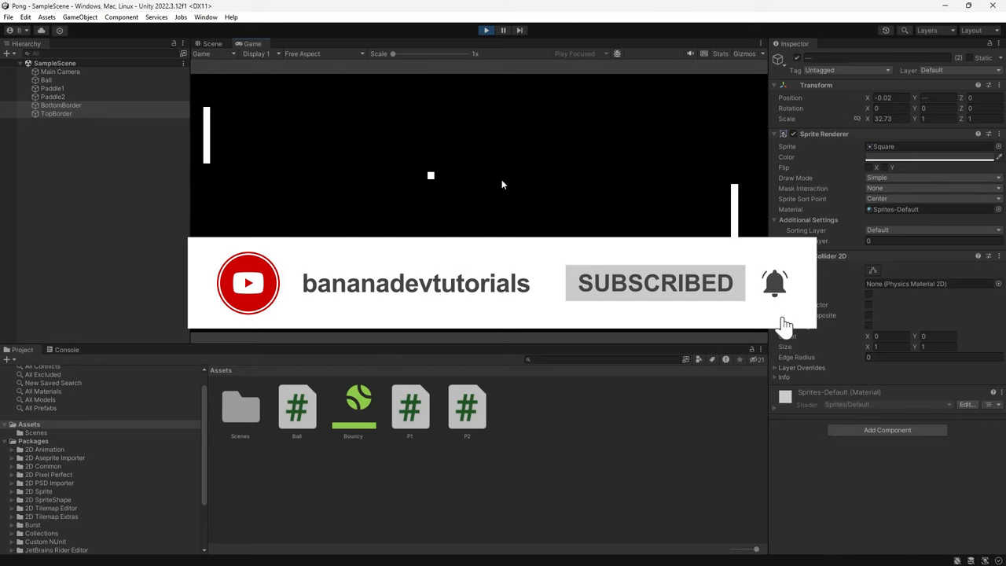
key(Down)
key(Up)
key(Up)
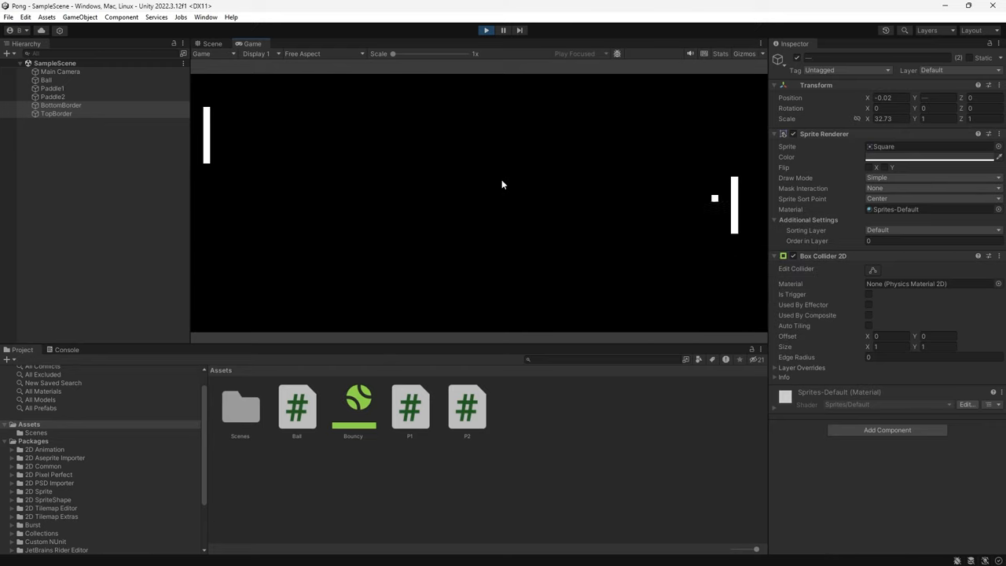
key(Down)
key(Down)
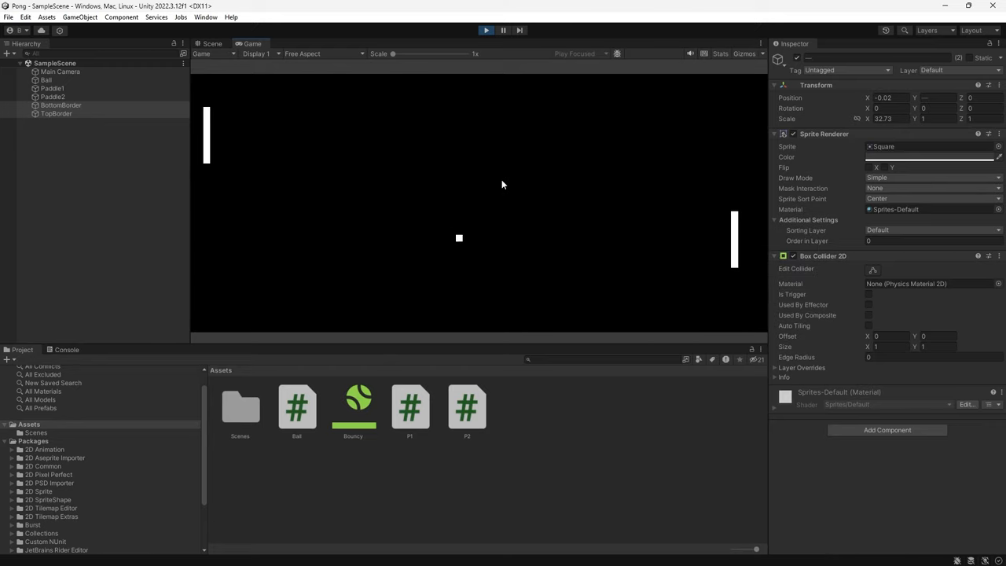
key(s)
key(w)
key(w)
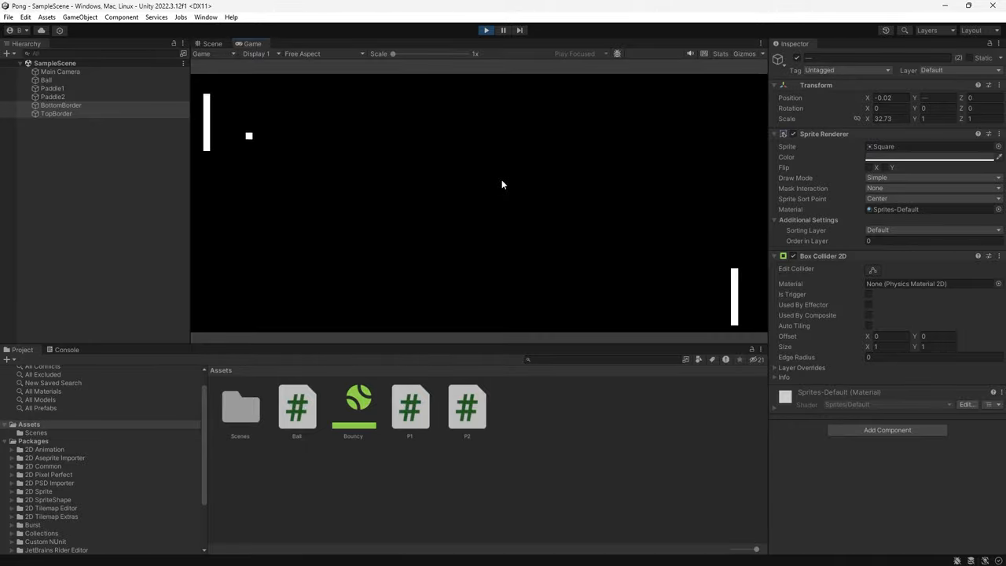
key(Up)
key(Down)
key(Down)
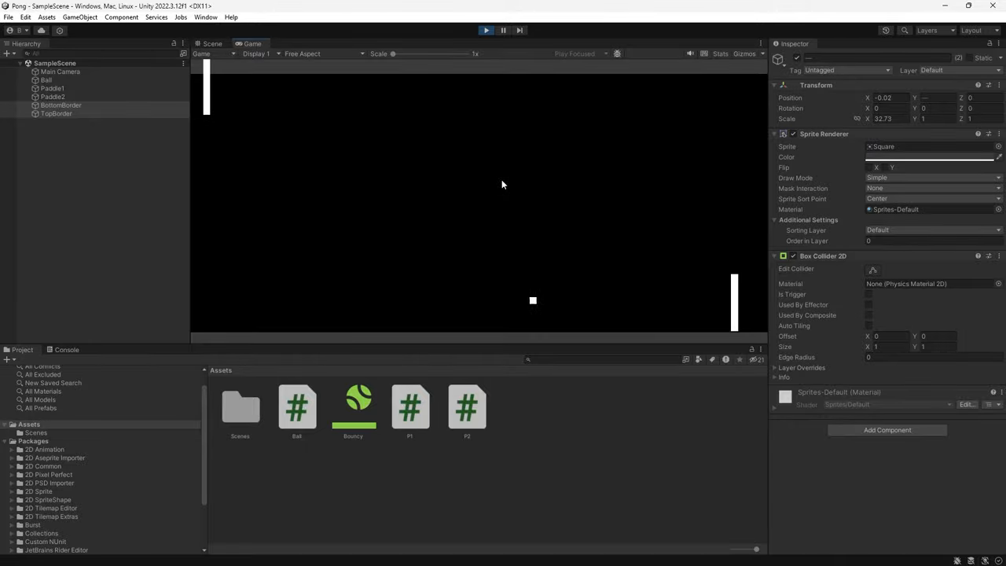
key(Up)
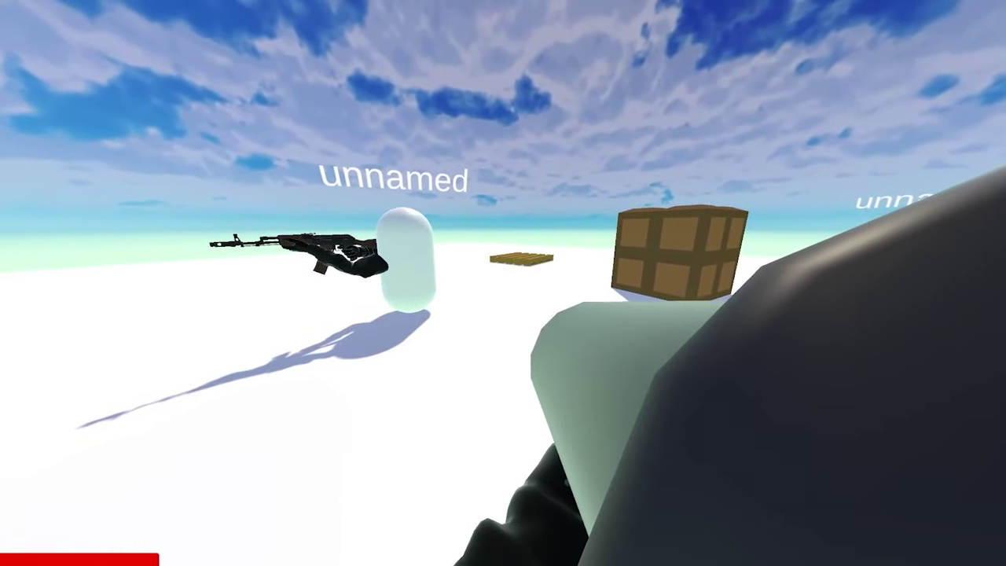
click(503, 283)
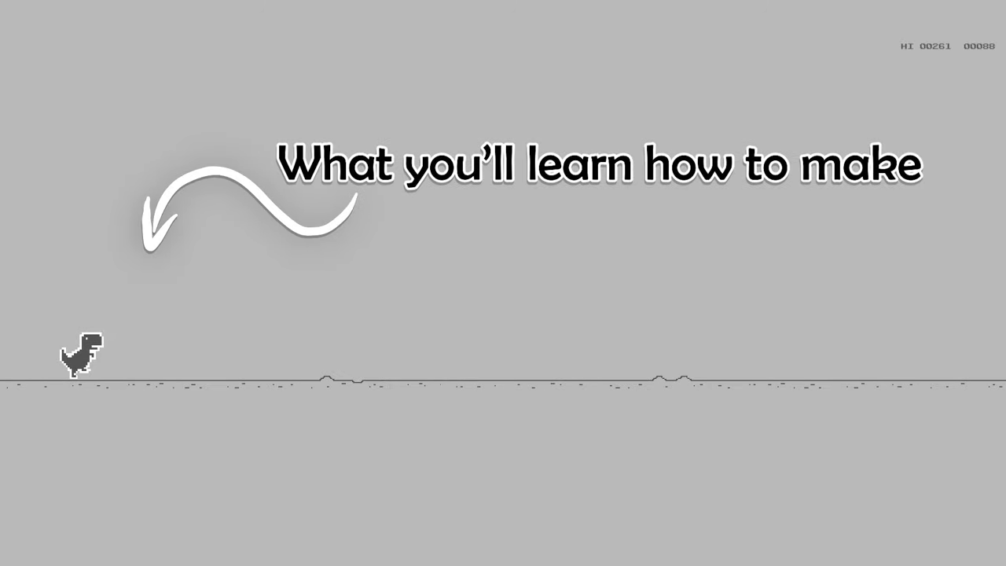
key(space)
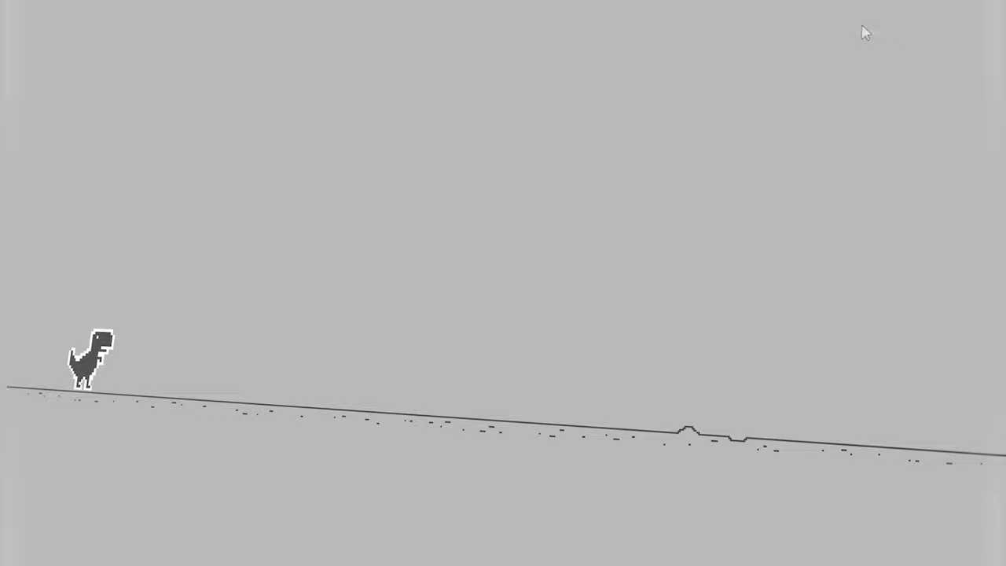